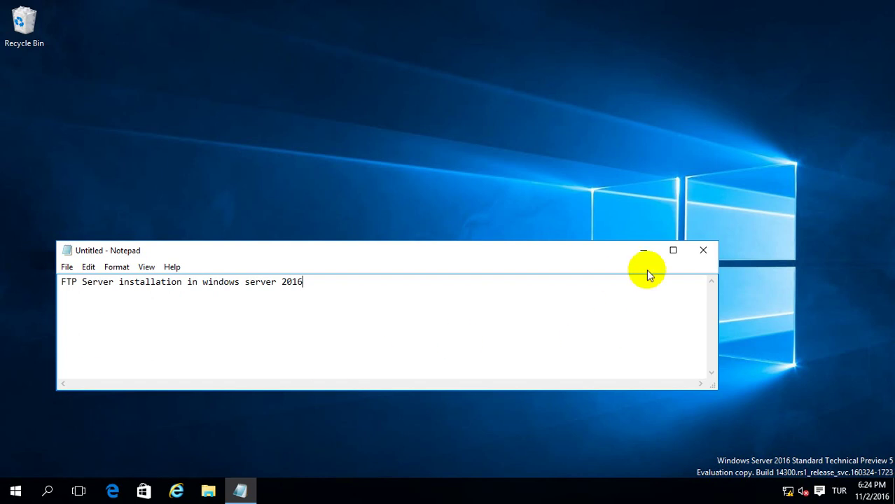
Minimize Notepad, open Server Manager maximized, and start the Add Roles and Features Wizard.
{"action": "left_click", "coordinate": [645, 252]}
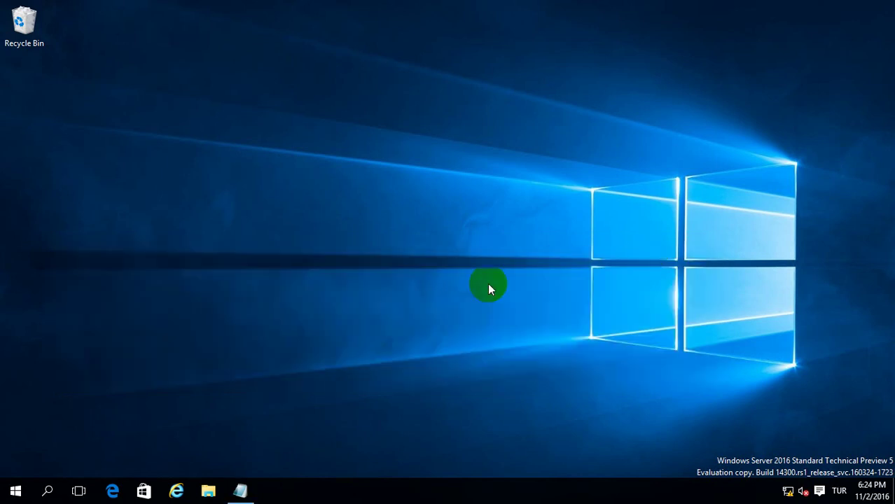
{"action": "left_click", "coordinate": [11, 483]}
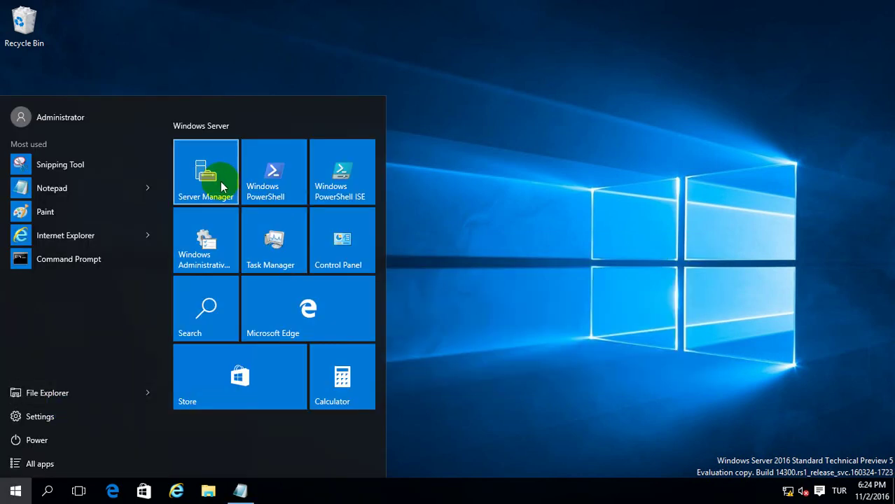
{"action": "left_click", "coordinate": [228, 184]}
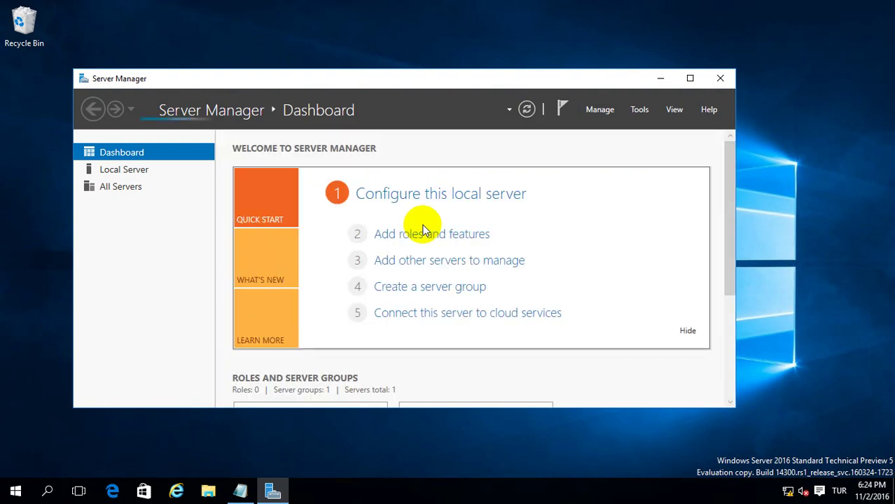
{"action": "double_click", "coordinate": [434, 80]}
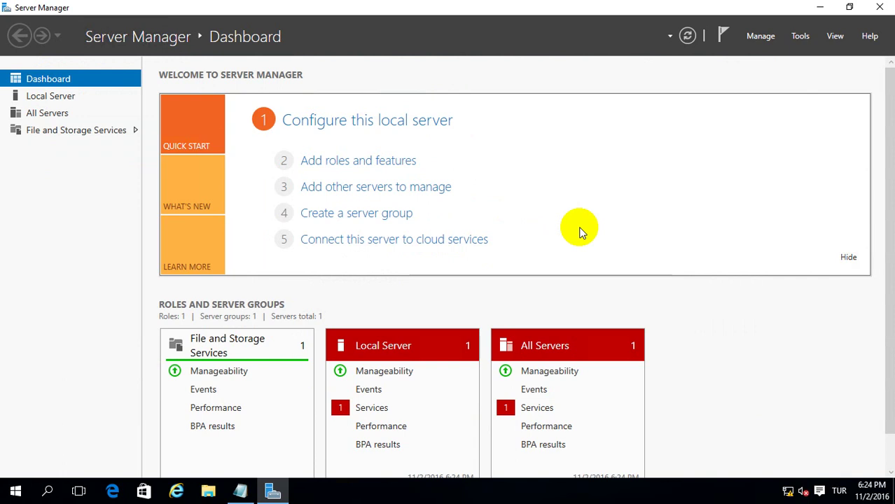
{"action": "left_click", "coordinate": [359, 160]}
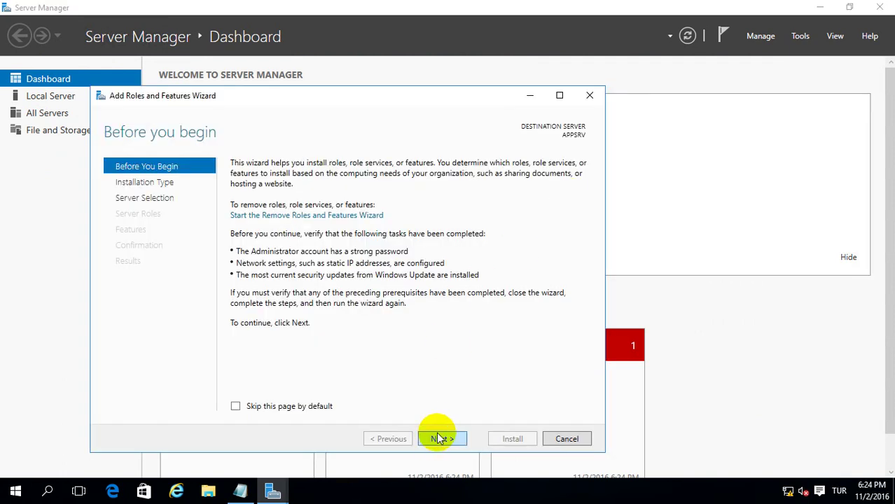
Keep role-based installation on APPSRV and select Web Server (IIS) with its management tools.
{"action": "left_click", "coordinate": [440, 439]}
{"action": "left_click", "coordinate": [437, 438]}
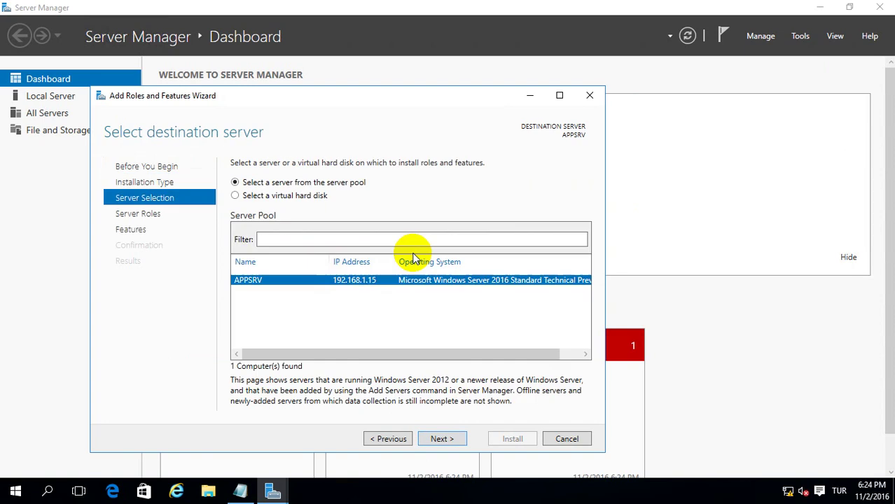
{"action": "left_click", "coordinate": [442, 438]}
{"action": "scroll", "coordinate": [323, 294], "scroll_direction": "down", "scroll_amount": 1}
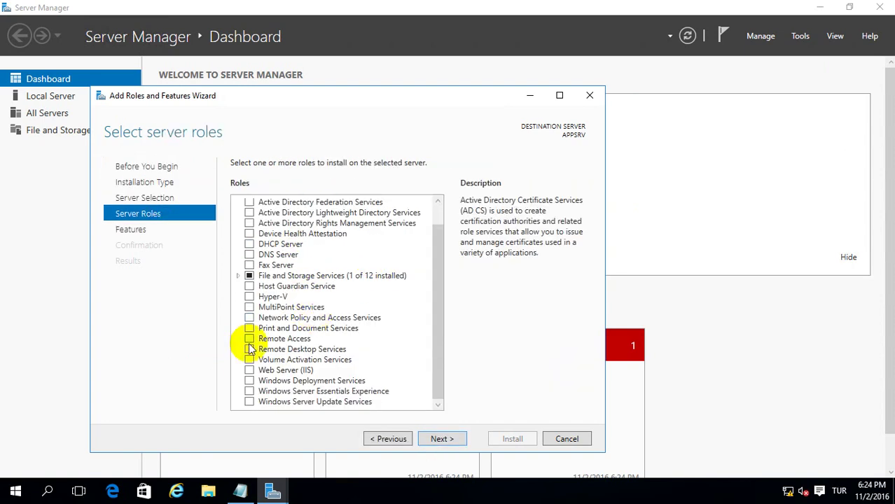
{"action": "left_click", "coordinate": [249, 370]}
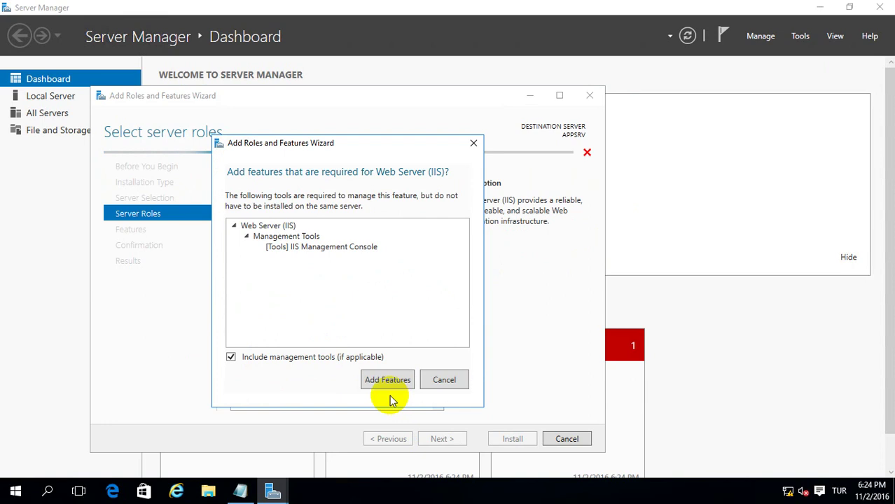
{"action": "left_click", "coordinate": [386, 380]}
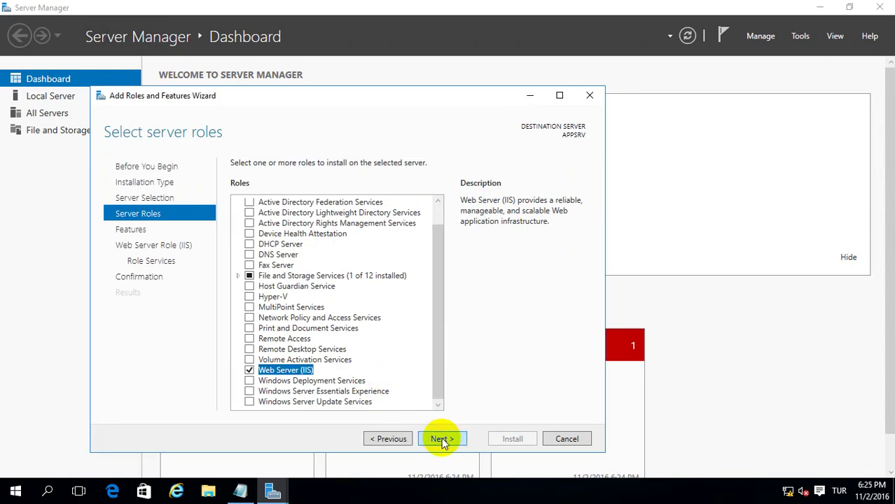
{"action": "left_click", "coordinate": [442, 439]}
Add the FTP Server and FTP Extensibility role services and reach the confirmation page.
{"action": "left_click", "coordinate": [442, 439]}
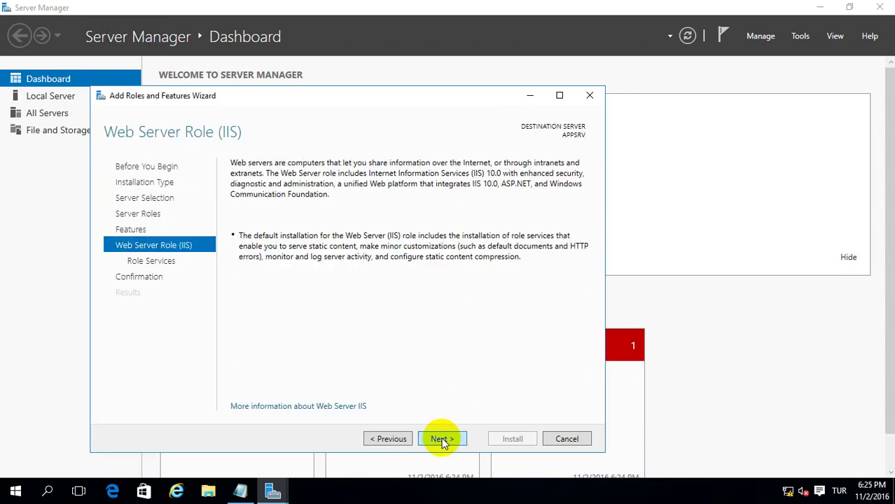
{"action": "left_click", "coordinate": [442, 440]}
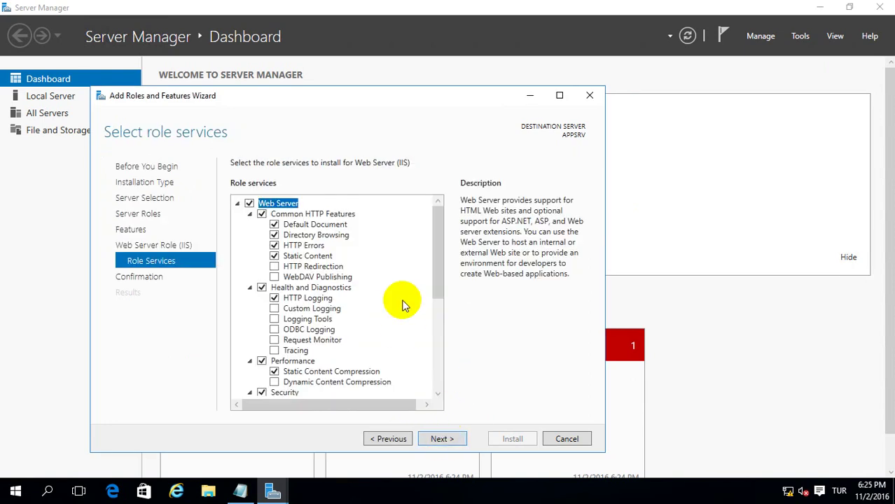
{"action": "left_click_drag", "start_coordinate": [436, 275], "coordinate": [429, 388]}
{"action": "left_click", "coordinate": [250, 318]}
{"action": "left_click", "coordinate": [262, 338]}
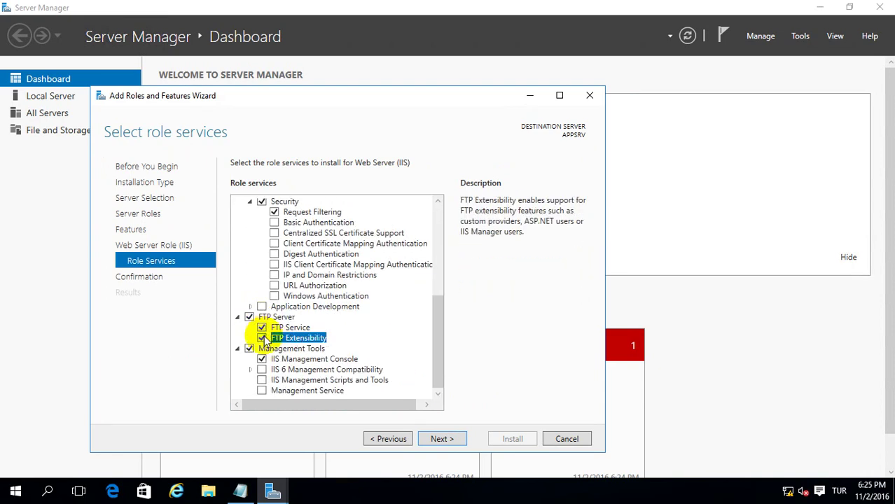
{"action": "left_click", "coordinate": [443, 438]}
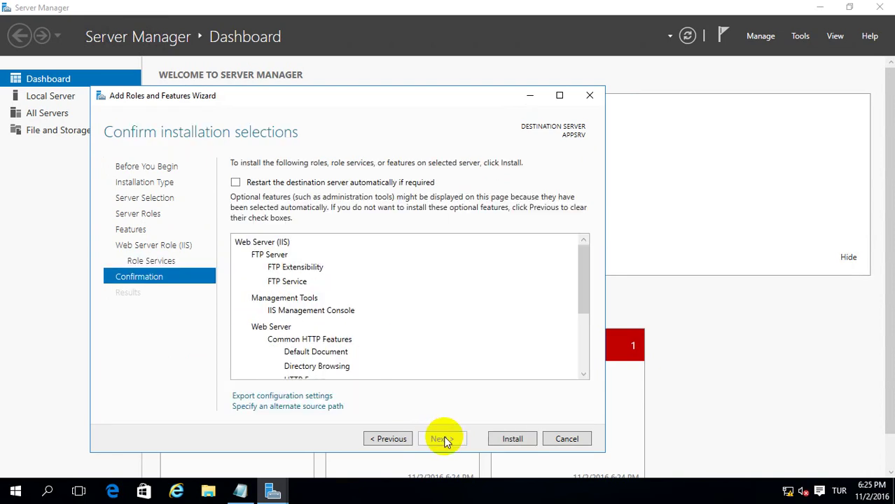
Install Web Server (IIS) with FTP on APPSRV, then close the wizard and Server Manager.
{"action": "left_click", "coordinate": [510, 437]}
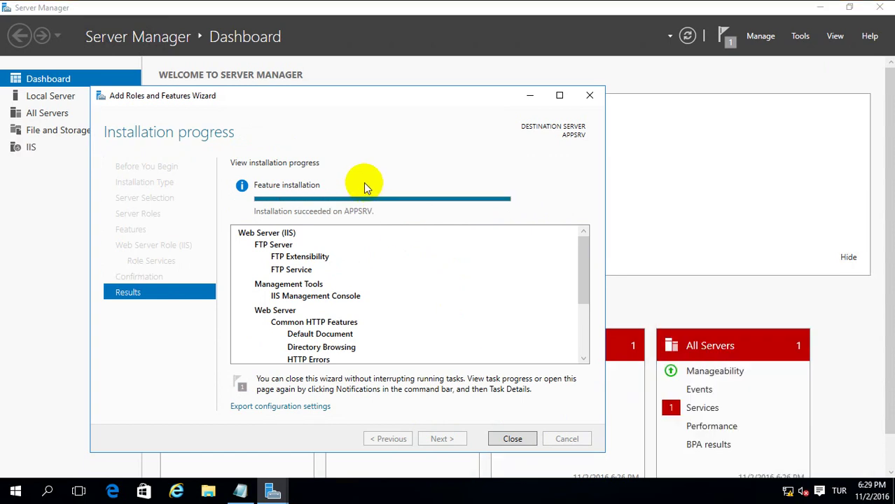
{"action": "left_click", "coordinate": [512, 439]}
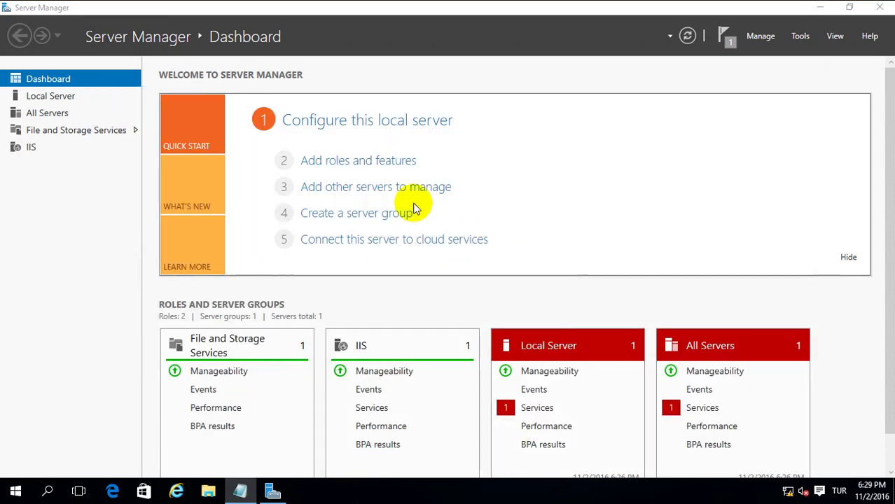
{"action": "left_click", "coordinate": [882, 10]}
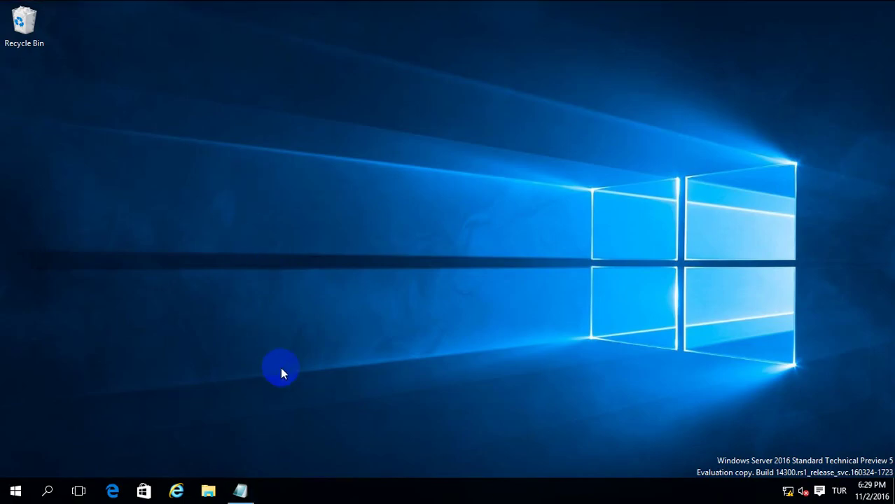
{"action": "left_click", "coordinate": [15, 490]}
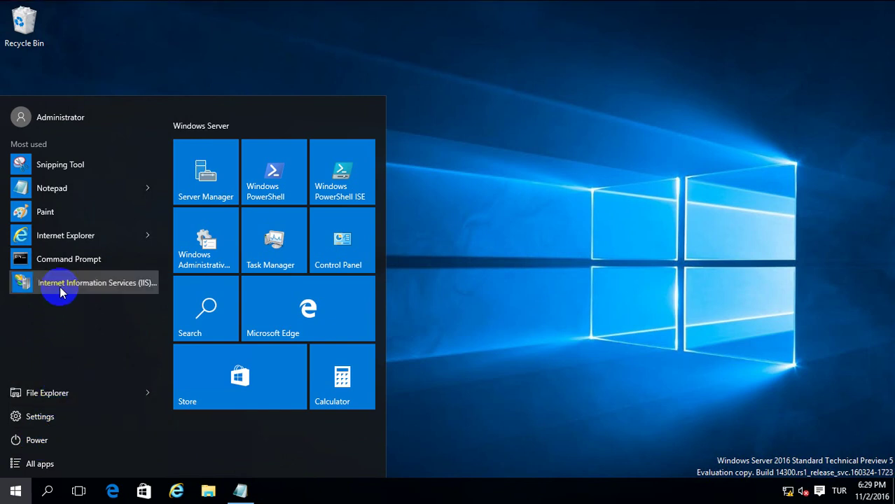
Launch IIS Manager, expand the server's Sites node, and start the Add FTP Site wizard.
{"action": "left_click", "coordinate": [60, 287]}
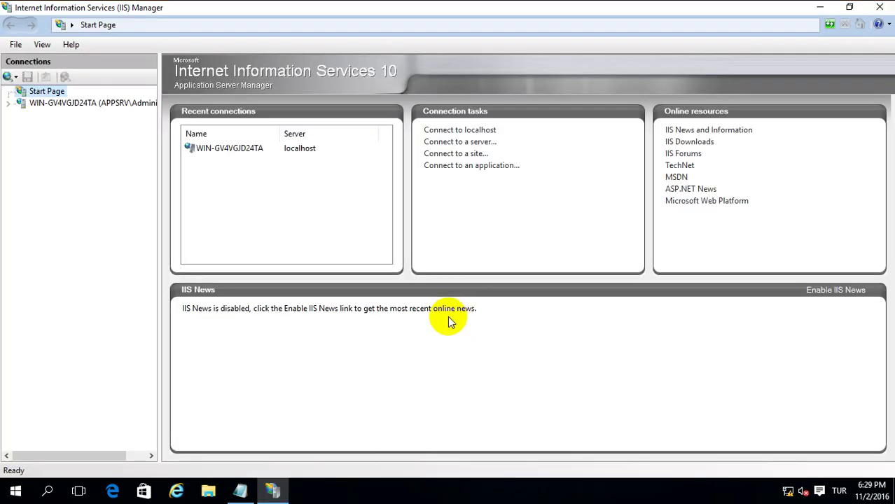
{"action": "left_click", "coordinate": [9, 103]}
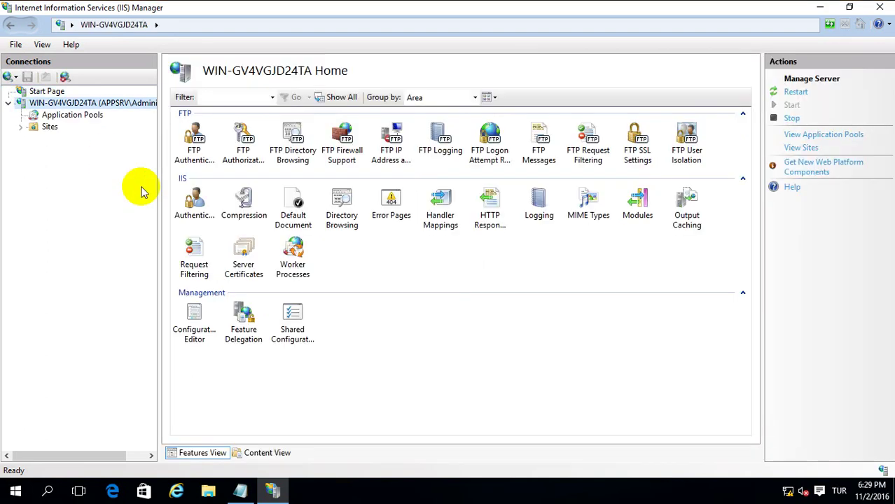
{"action": "left_click", "coordinate": [19, 127]}
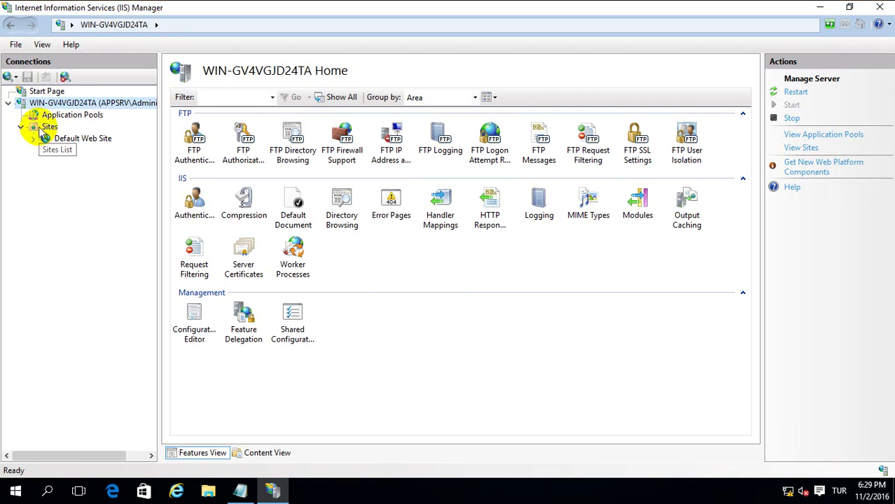
{"action": "right_click", "coordinate": [40, 127]}
{"action": "left_click", "coordinate": [87, 172]}
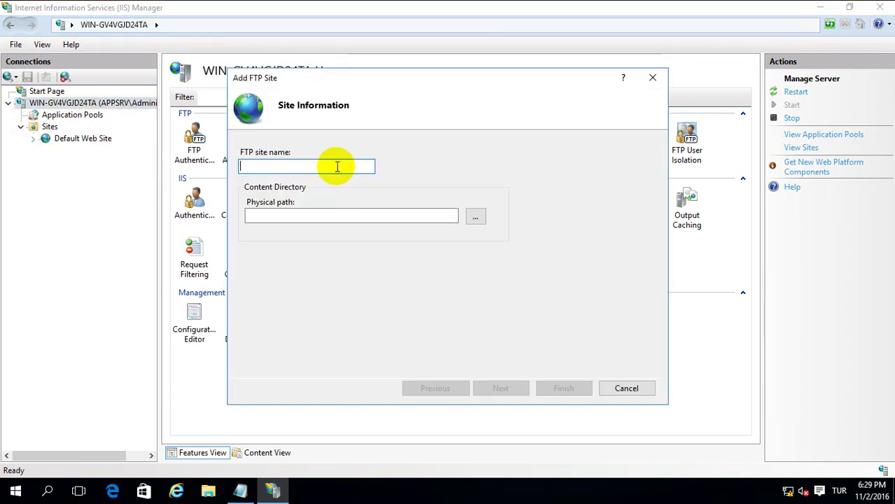
Name the site FTP-Site and point its physical path to a newly created C:\FTP folder.
{"action": "type", "text": "FTP'"}
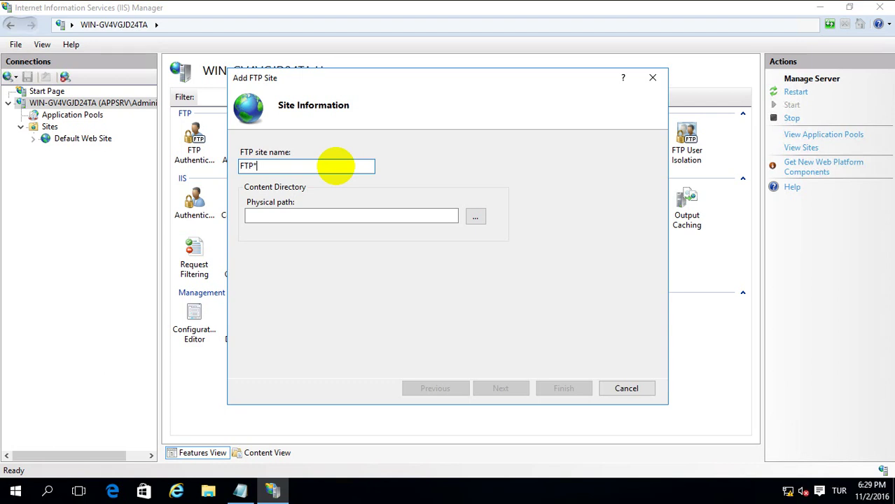
{"action": "key", "text": "BackSpace"}
{"action": "type", "text": "-Site"}
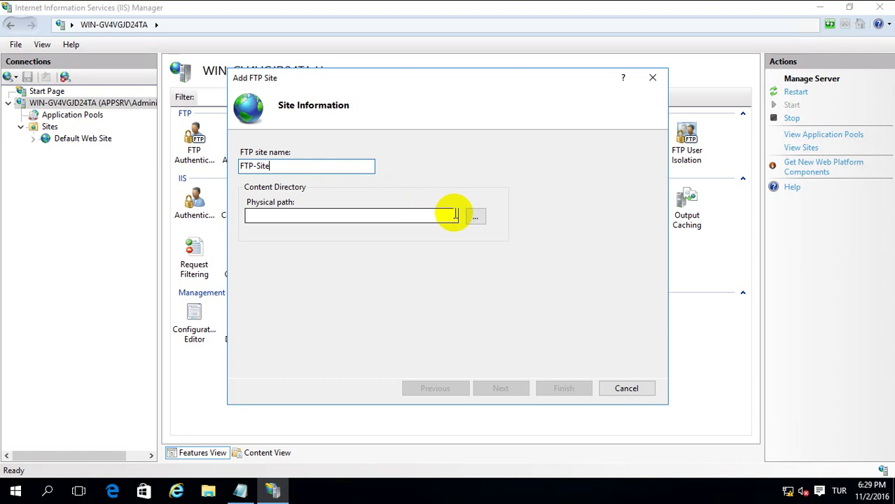
{"action": "left_click", "coordinate": [477, 219]}
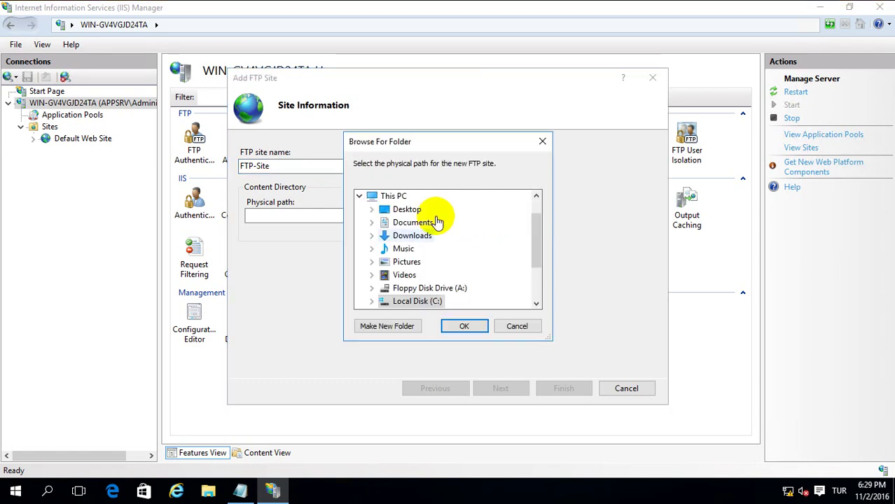
{"action": "double_click", "coordinate": [414, 301]}
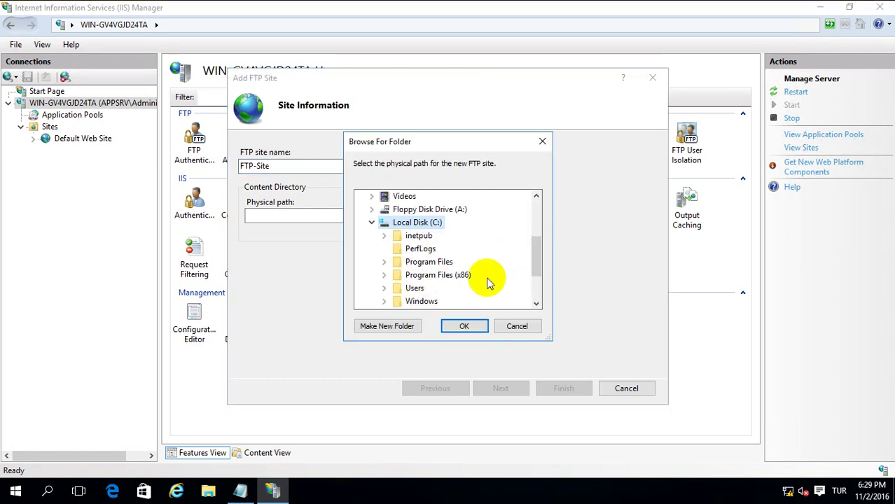
{"action": "left_click", "coordinate": [404, 328]}
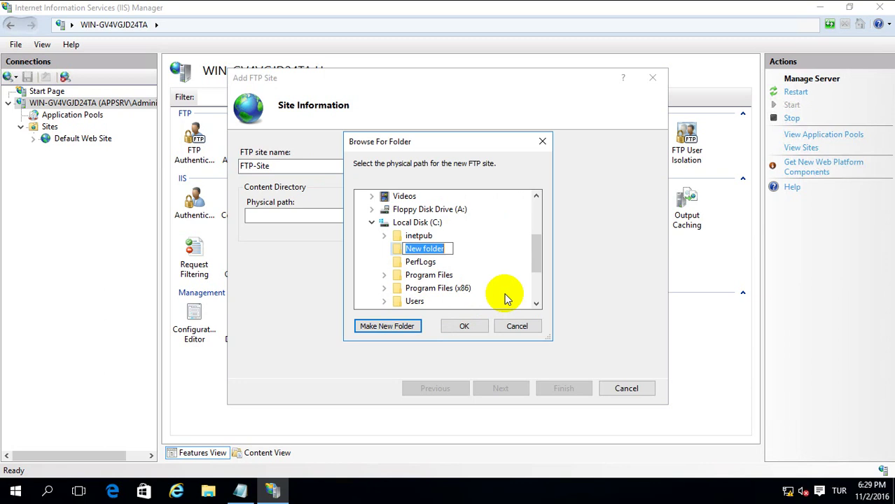
{"action": "type", "text": "FTP"}
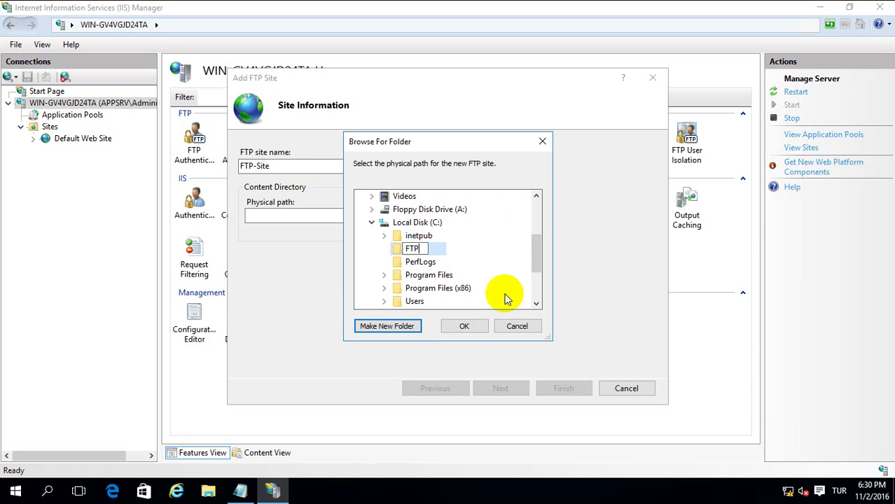
{"action": "left_click", "coordinate": [393, 250]}
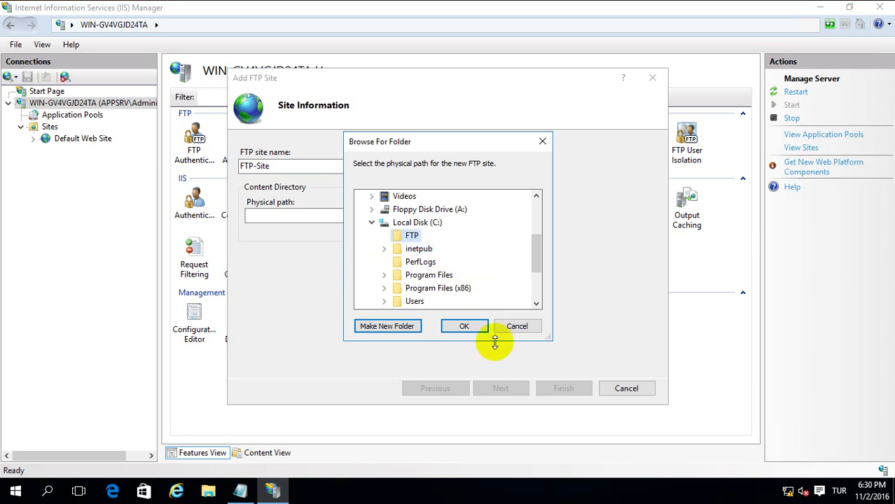
{"action": "left_click", "coordinate": [464, 326]}
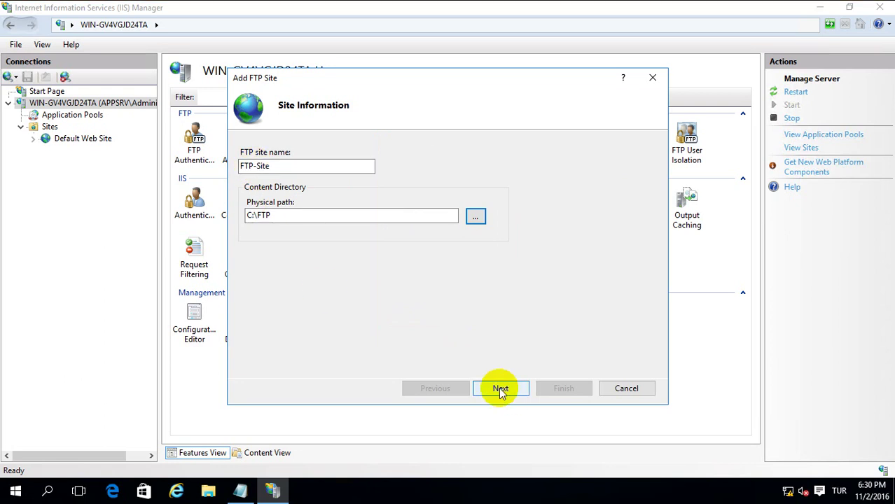
{"action": "left_click", "coordinate": [501, 389]}
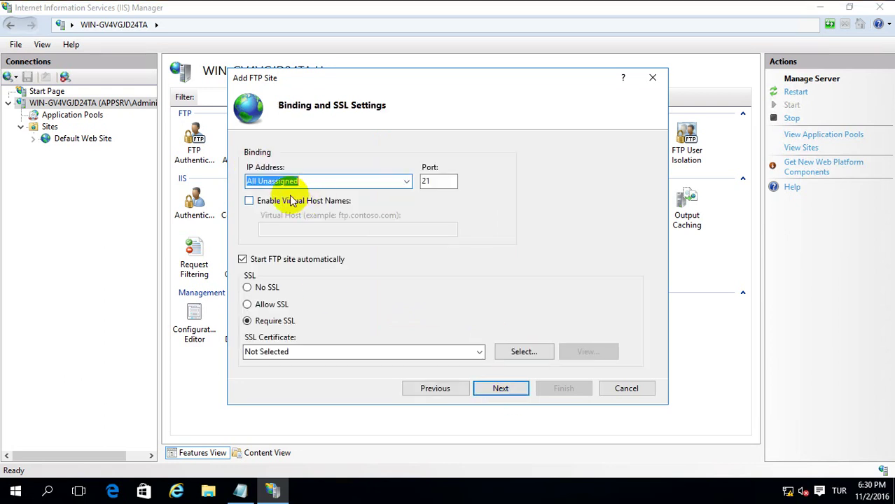
Bind the FTP site to All Unassigned on port 21 with No SSL.
{"action": "left_click", "coordinate": [434, 181]}
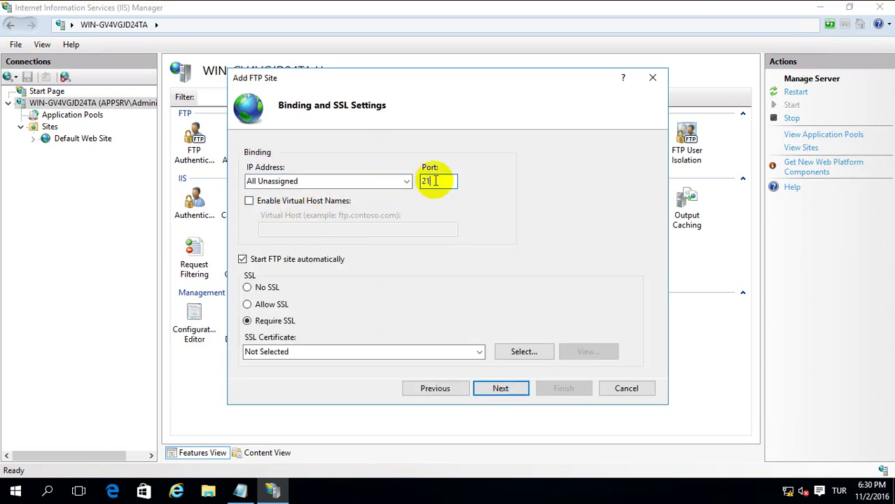
{"action": "left_click", "coordinate": [269, 292]}
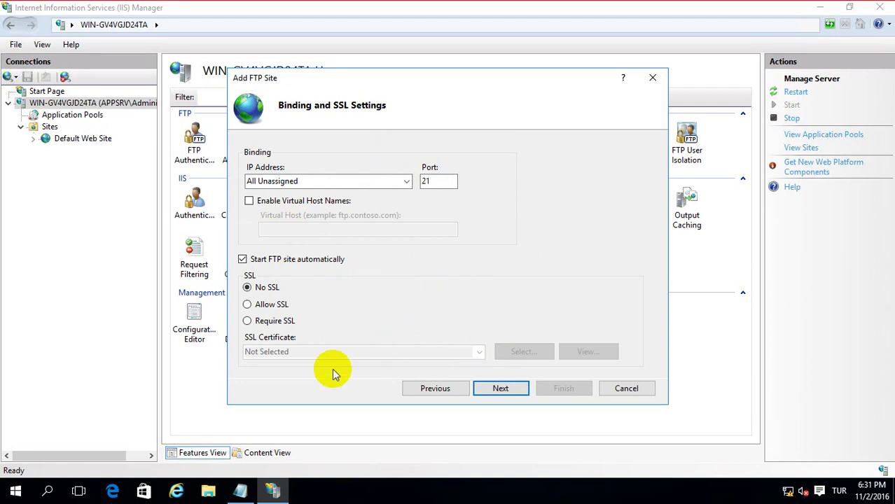
{"action": "left_click", "coordinate": [498, 387]}
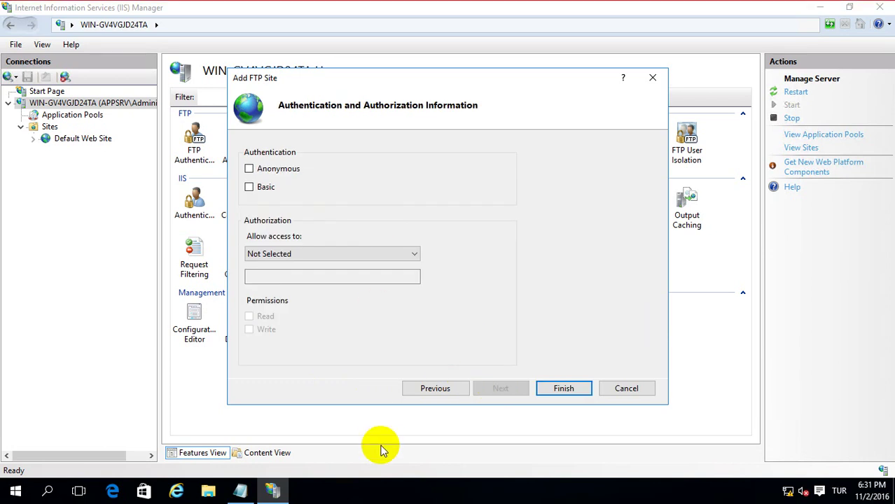
Enable Basic authentication and allow access to specified roles or user groups.
{"action": "left_click", "coordinate": [249, 188]}
{"action": "left_click", "coordinate": [284, 256]}
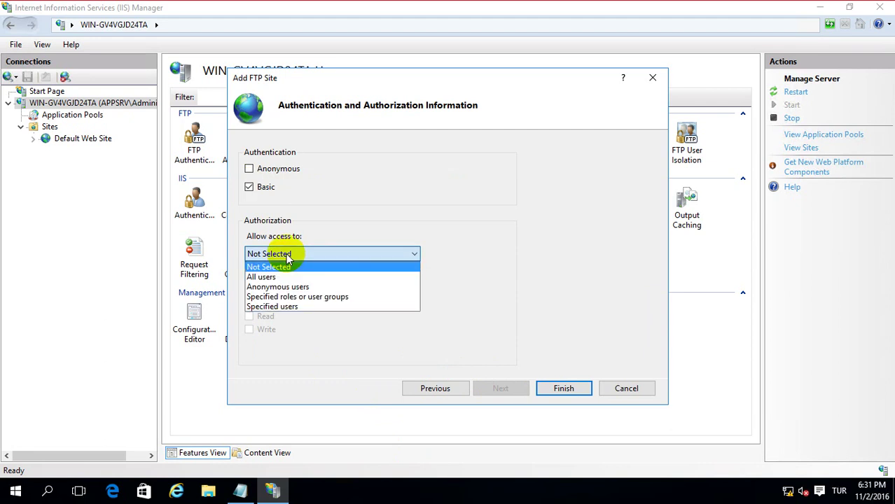
{"action": "left_click", "coordinate": [294, 296]}
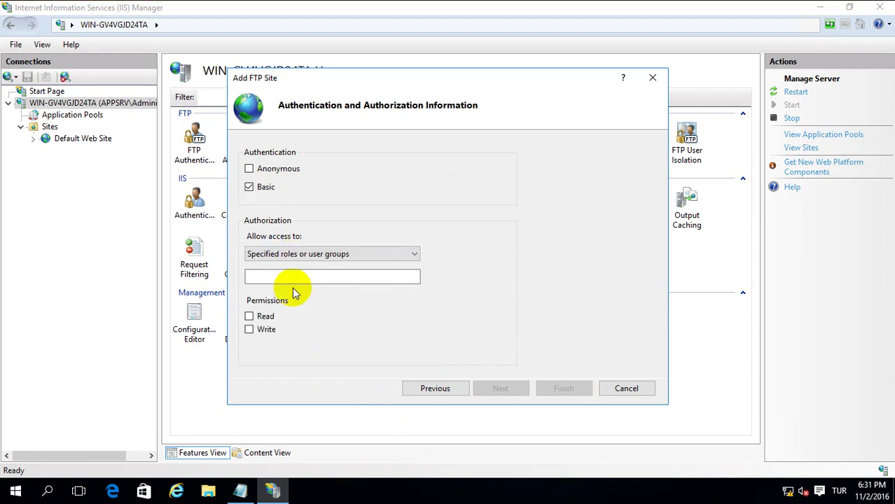
{"action": "left_click", "coordinate": [271, 279]}
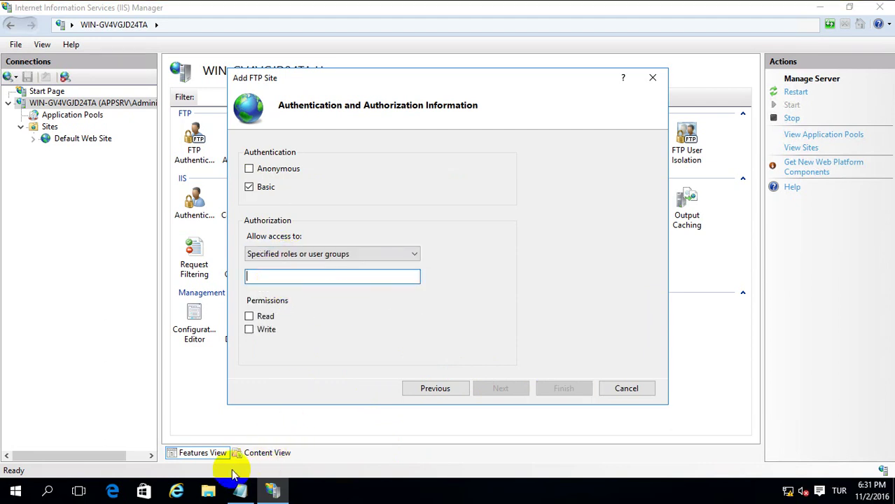
Open Computer Management from the Start quick menu and expand Local Users and Groups.
{"action": "left_click", "coordinate": [13, 491]}
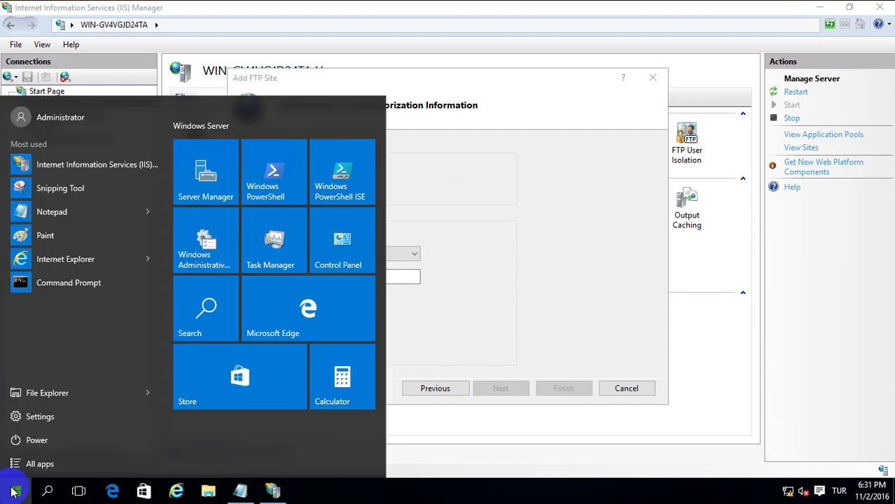
{"action": "right_click", "coordinate": [13, 491]}
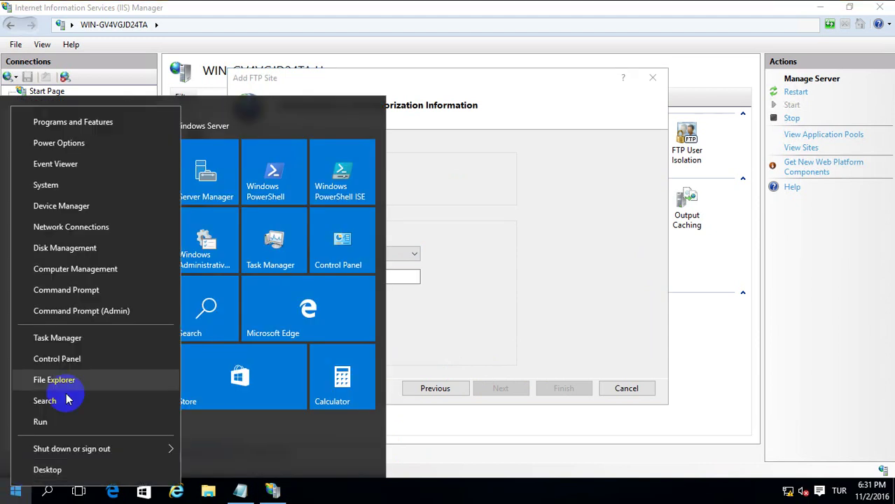
{"action": "left_click", "coordinate": [75, 273]}
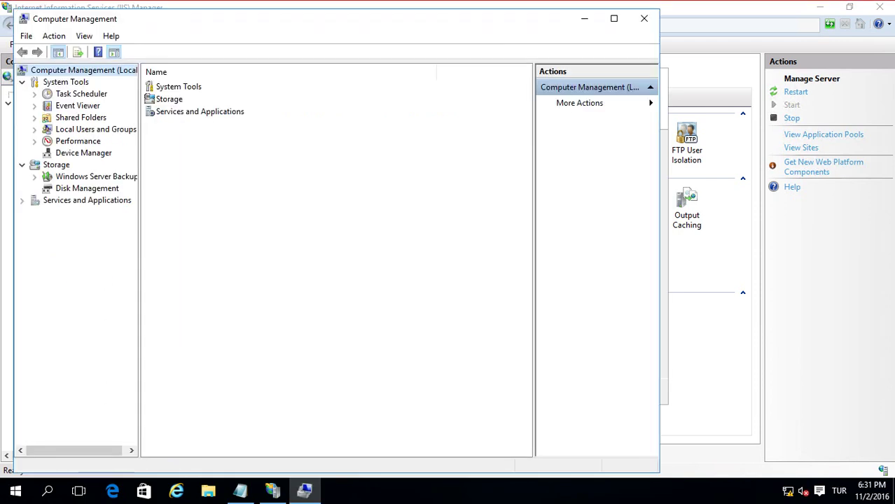
{"action": "double_click", "coordinate": [91, 130]}
Create the local group 'FTP Users' with description 'FTP All Users' under Groups.
{"action": "left_click", "coordinate": [80, 153]}
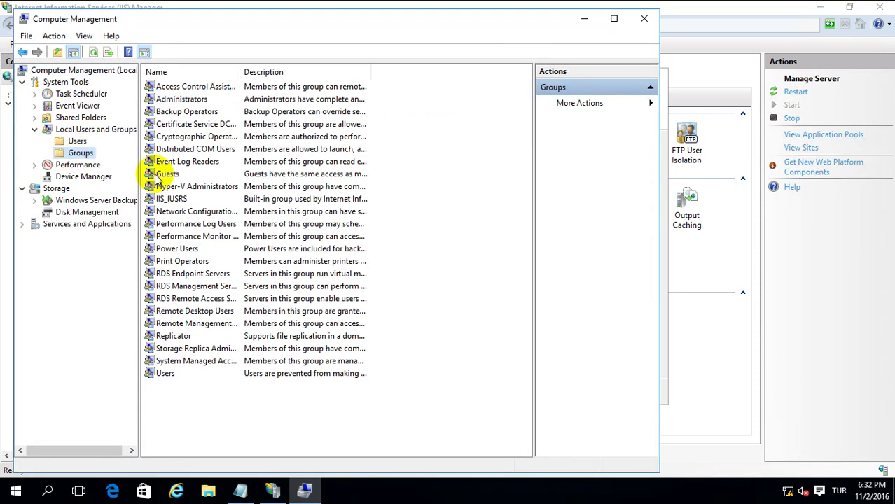
{"action": "right_click", "coordinate": [209, 396]}
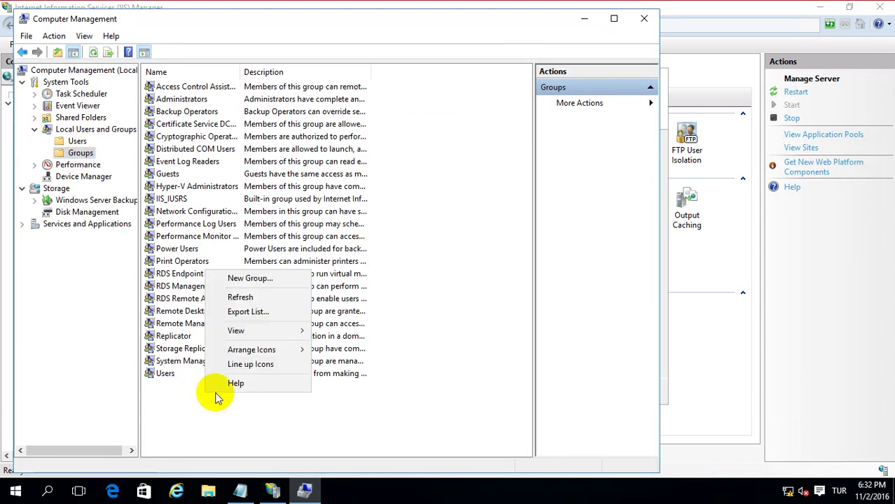
{"action": "left_click", "coordinate": [264, 280]}
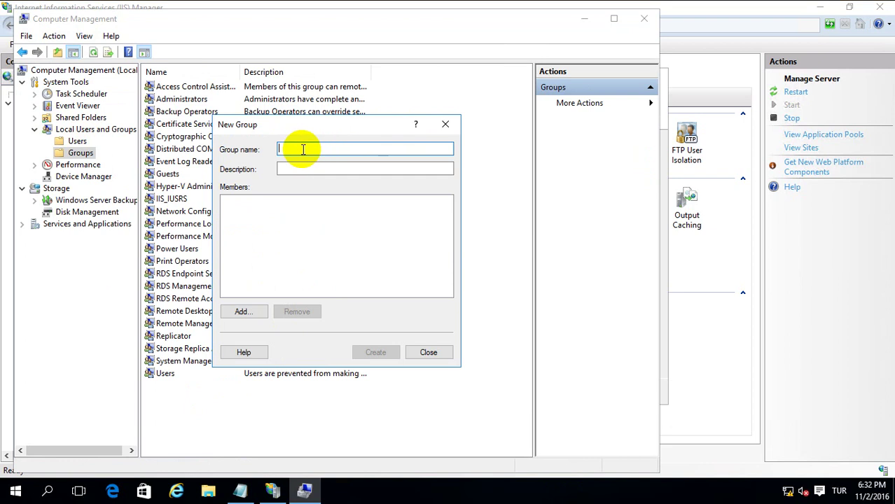
{"action": "type", "text": "FTP "}
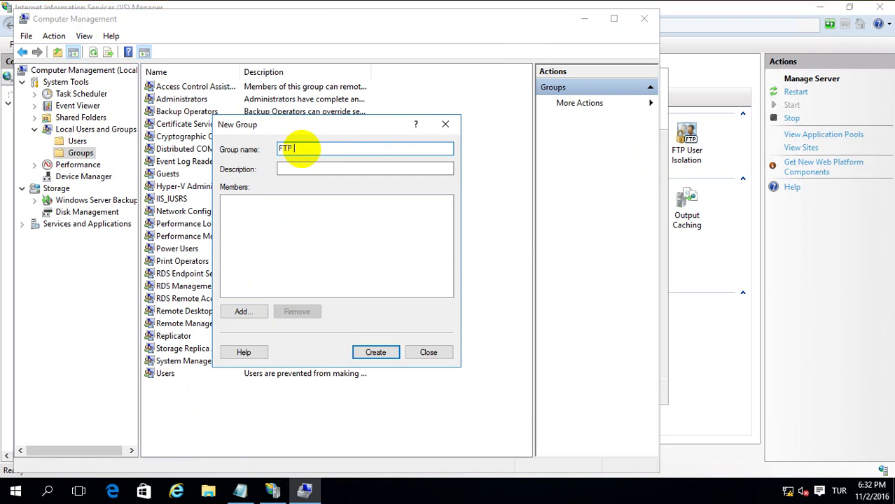
{"action": "type", "text": "Users"}
{"action": "key", "text": "Tab"}
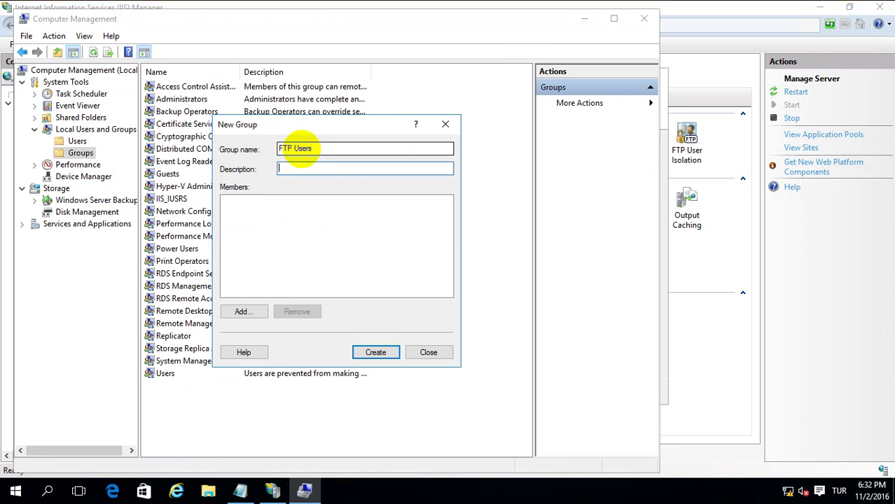
{"action": "type", "text": "FTP All Users"}
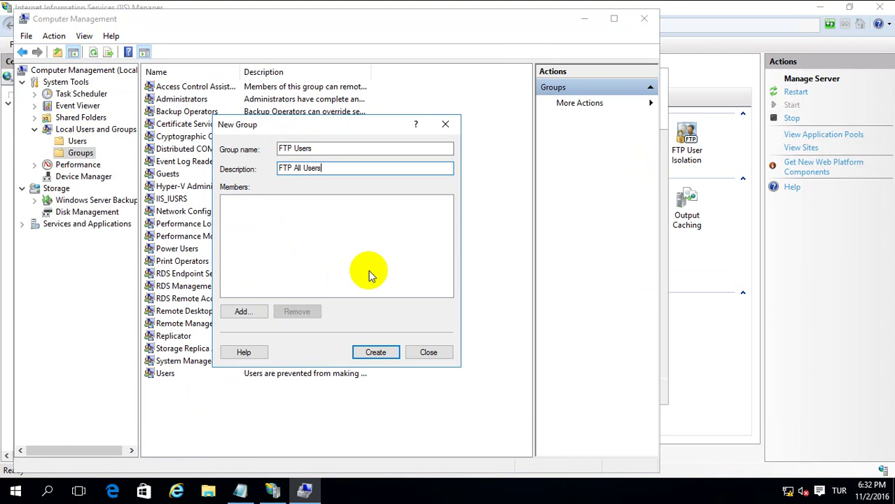
{"action": "left_click", "coordinate": [372, 350]}
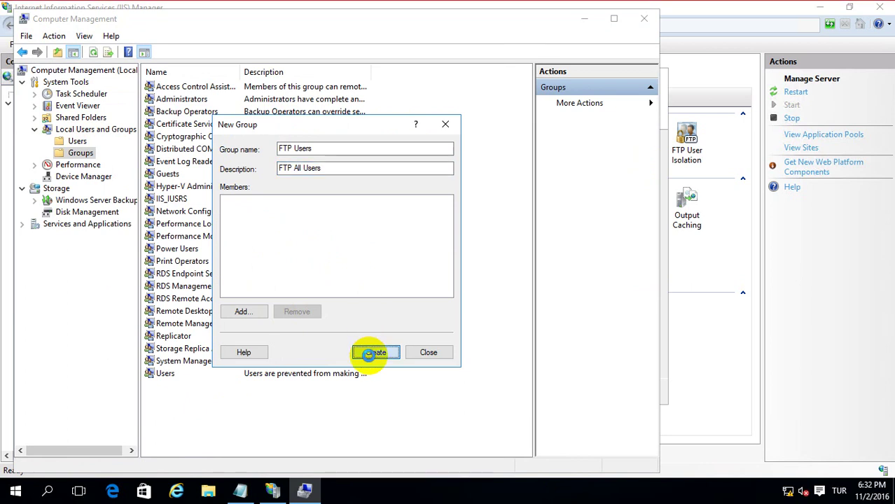
{"action": "left_click", "coordinate": [426, 354]}
{"action": "double_click", "coordinate": [196, 386]}
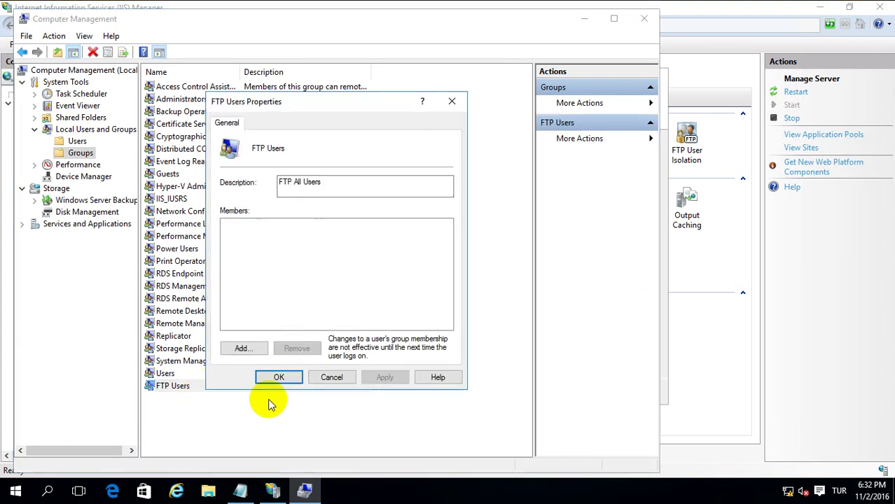
{"action": "left_click", "coordinate": [332, 377]}
Back in the wizard, give the FTP Users group Read and Write permission and finish.
{"action": "left_click", "coordinate": [585, 18]}
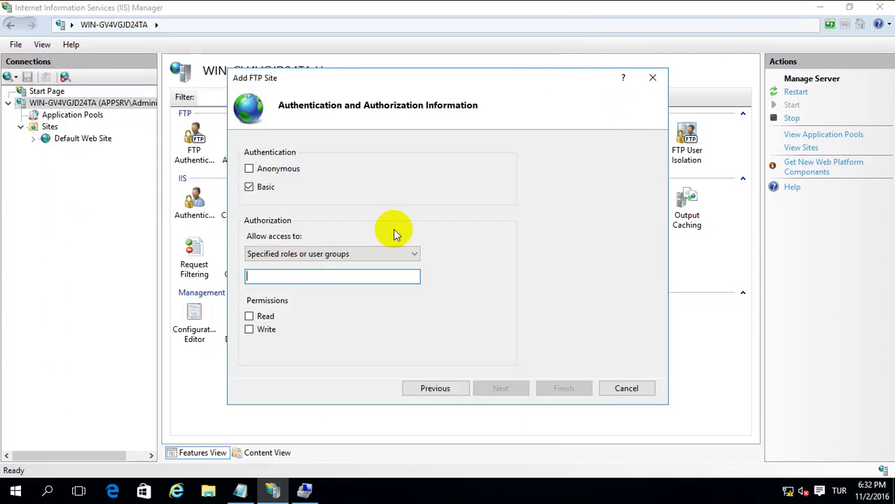
{"action": "type", "text": "F"}
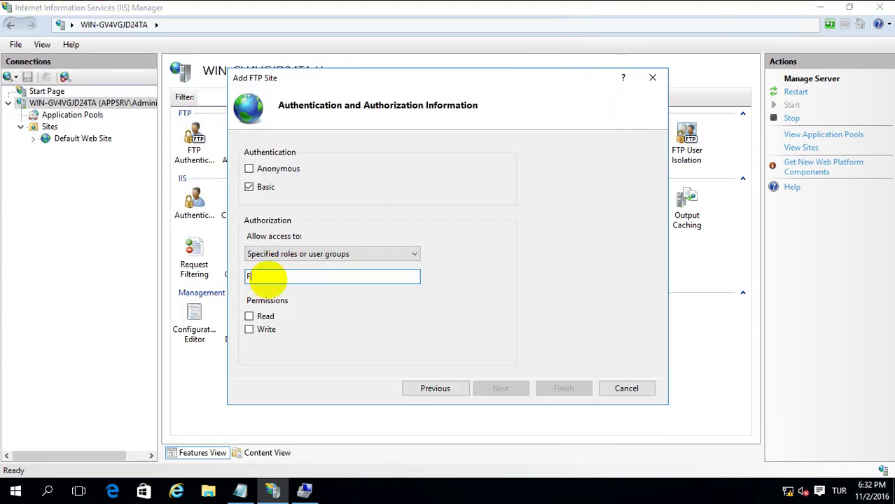
{"action": "type", "text": "TP Uses"}
{"action": "left_click", "coordinate": [266, 317]}
{"action": "left_click", "coordinate": [265, 335]}
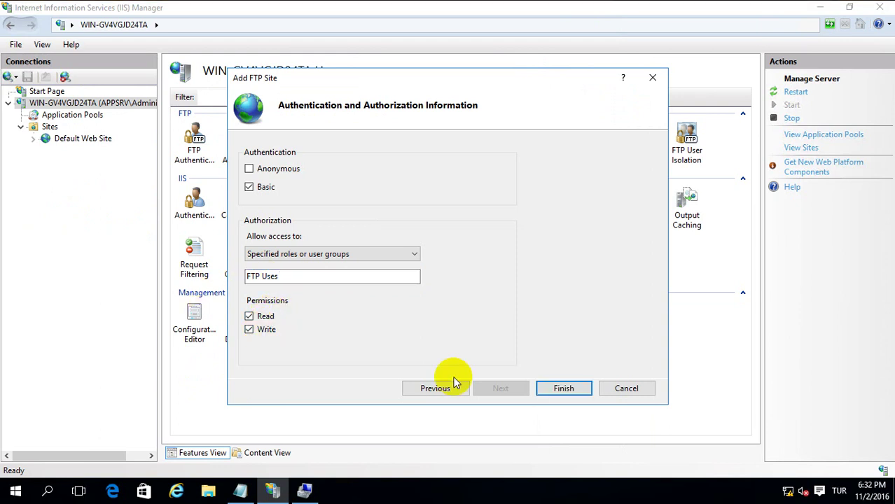
{"action": "left_click", "coordinate": [563, 388]}
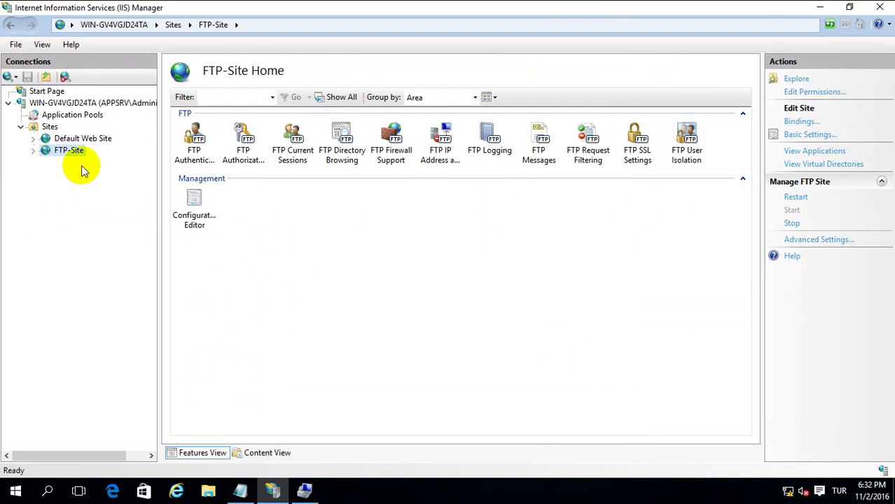
Set FTP-Site's FTP User Isolation to 'User name directory' and apply the change.
{"action": "left_click", "coordinate": [34, 150]}
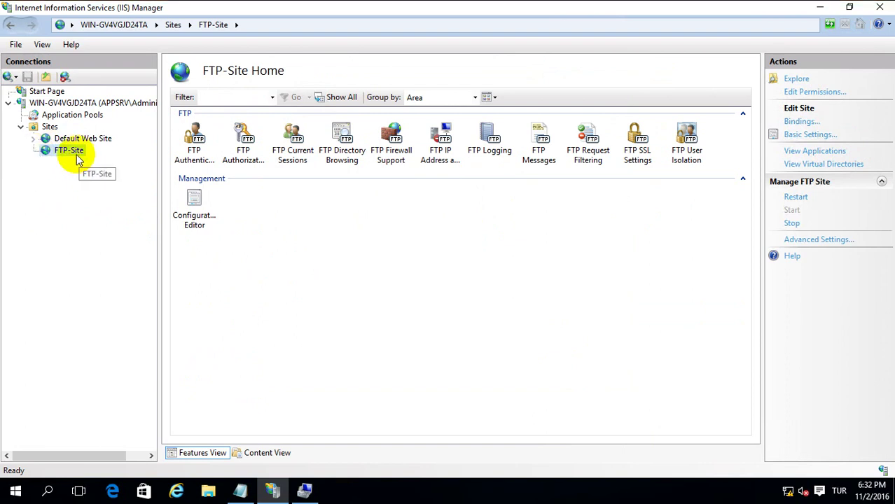
{"action": "left_click", "coordinate": [328, 263]}
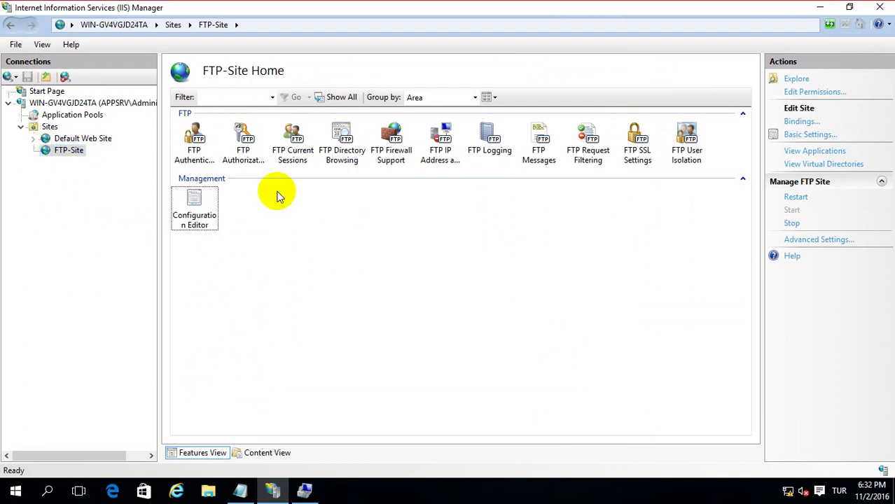
{"action": "left_click", "coordinate": [67, 152]}
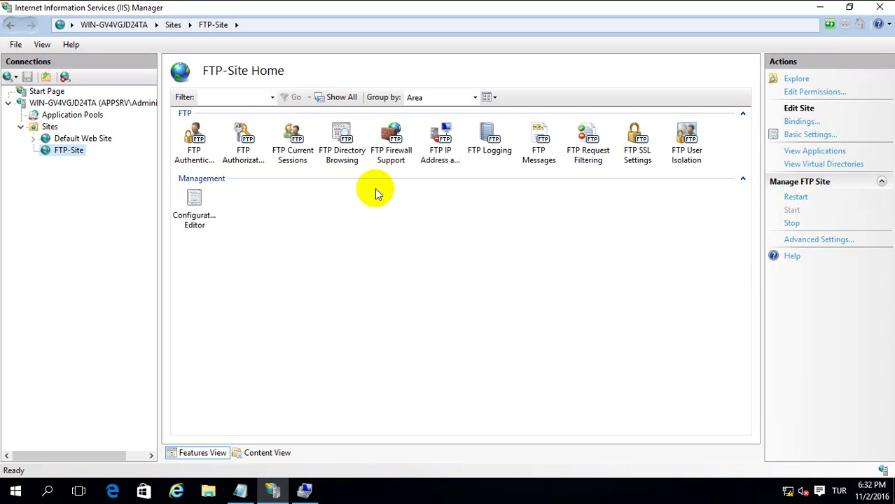
{"action": "double_click", "coordinate": [335, 161]}
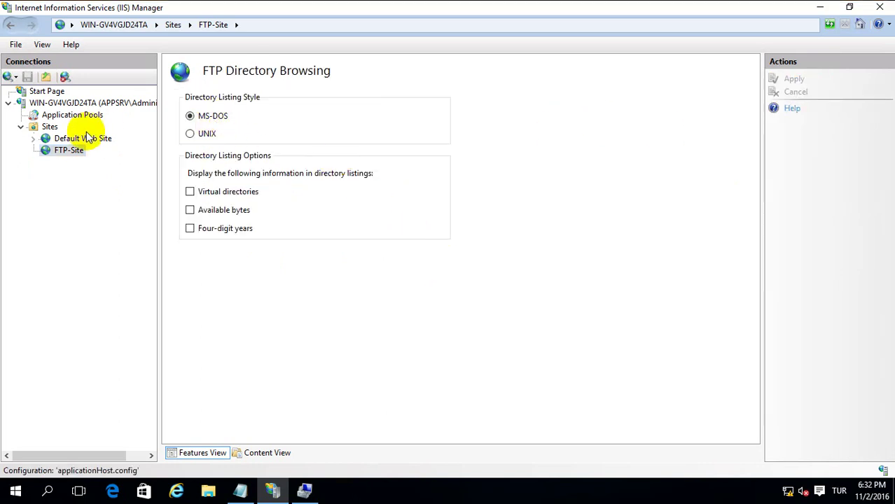
{"action": "left_click", "coordinate": [73, 152]}
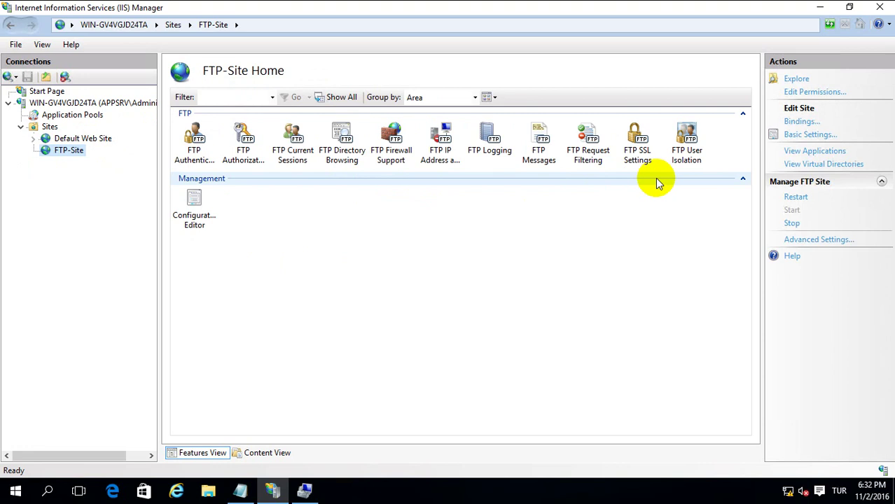
{"action": "double_click", "coordinate": [686, 150]}
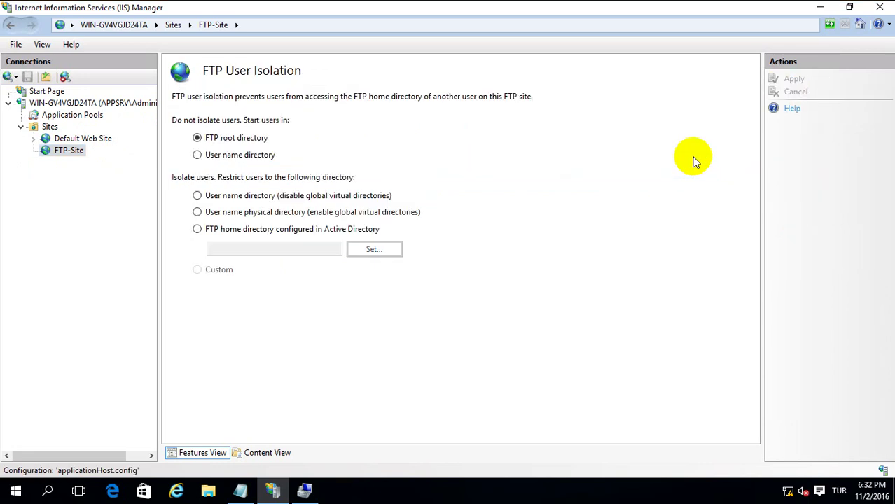
{"action": "left_click", "coordinate": [226, 157]}
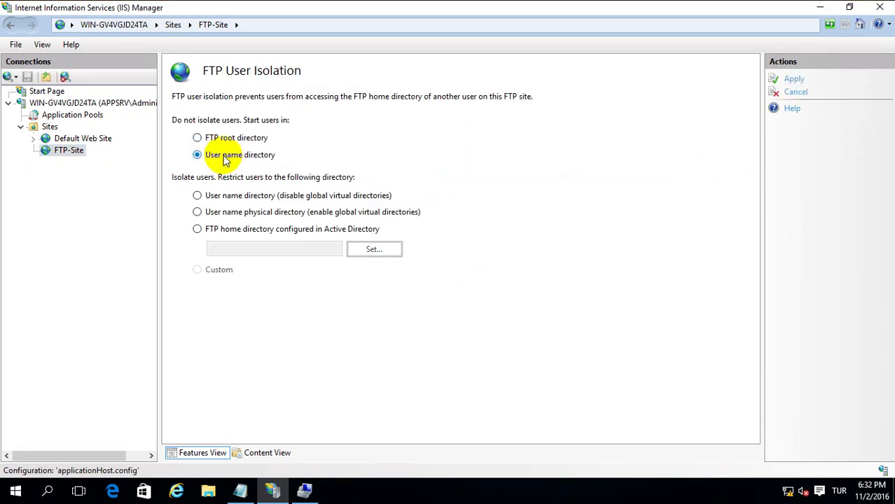
{"action": "left_click", "coordinate": [796, 80]}
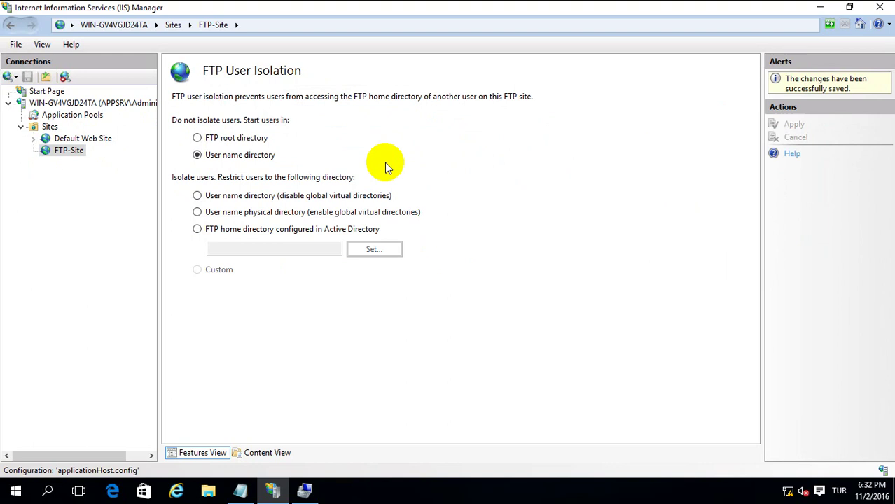
Replace the Notepad note with 'User Accounts can only see own folders.' and minimize Notepad.
{"action": "left_click", "coordinate": [240, 490]}
{"action": "left_click_drag", "start_coordinate": [306, 282], "coordinate": [47, 280]}
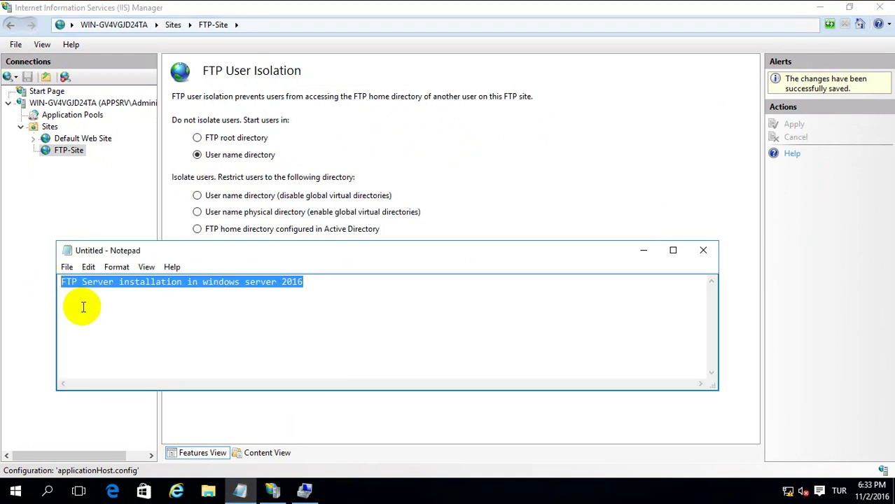
{"action": "key", "text": "ctrl+x"}
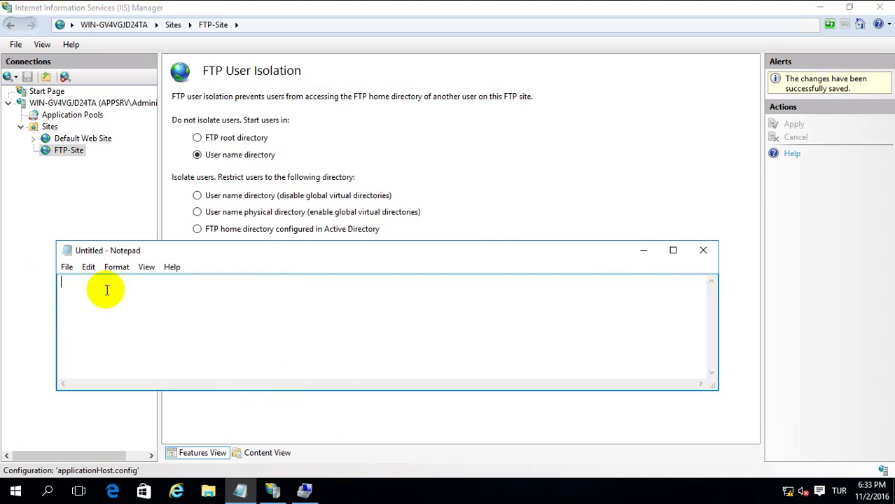
{"action": "type", "text": "User Accounts can"}
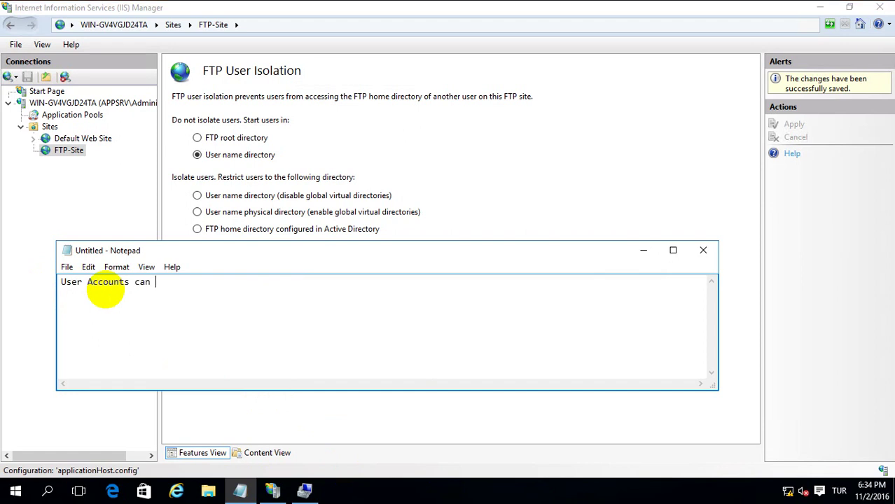
{"action": "type", "text": " only see own fol"}
{"action": "type", "text": "ders."}
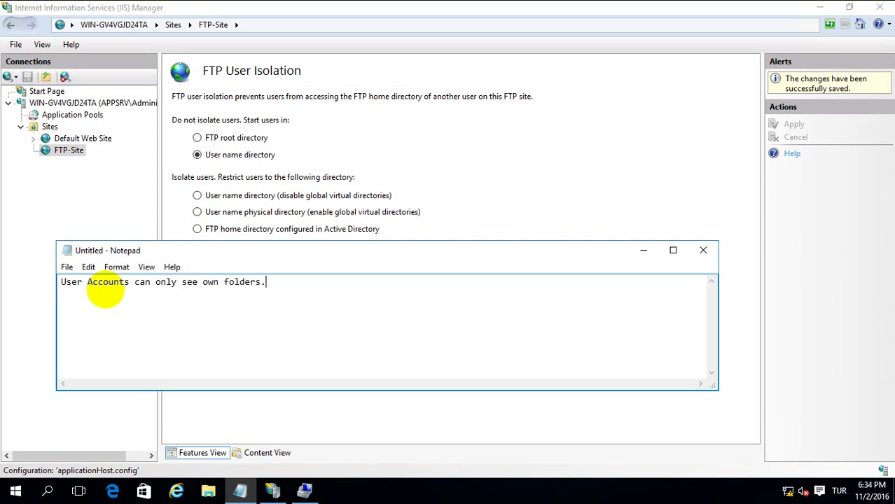
{"action": "left_click", "coordinate": [642, 250]}
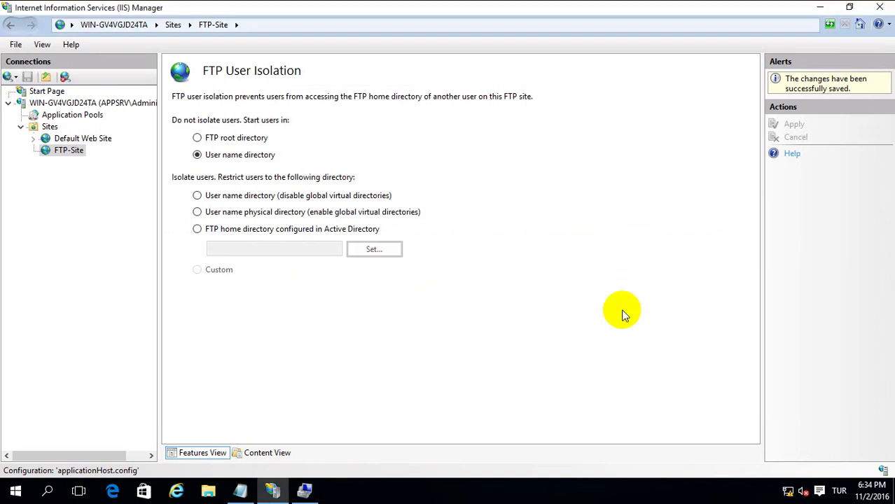
Start a new virtual directory on FTP-Site with the alias Administrator.
{"action": "left_click", "coordinate": [67, 149]}
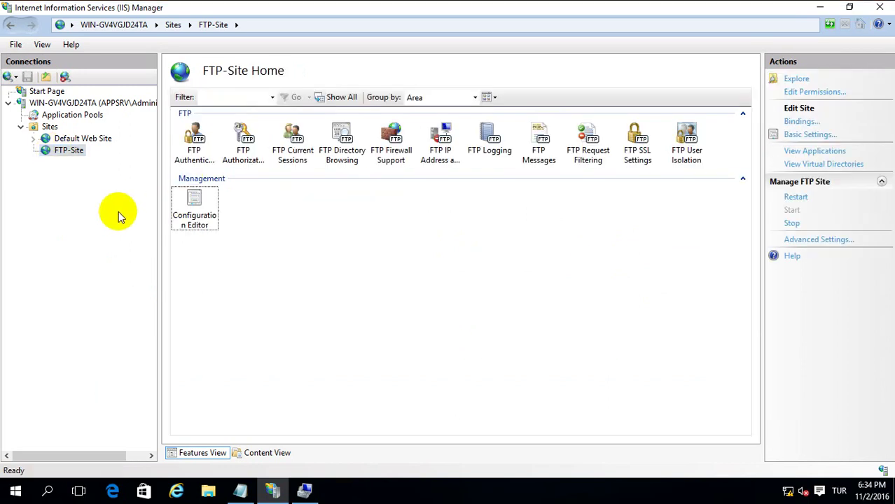
{"action": "right_click", "coordinate": [73, 154]}
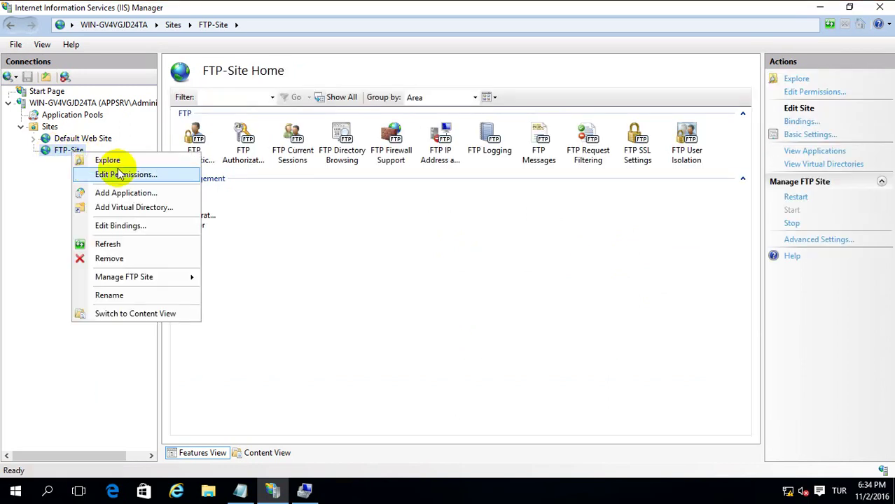
{"action": "left_click", "coordinate": [137, 208]}
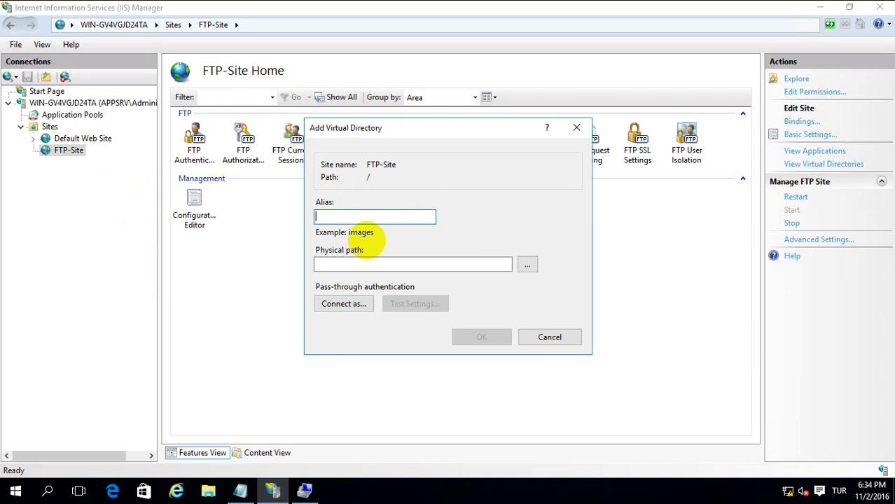
{"action": "type", "text": "Administrator"}
{"action": "key", "text": "Tab"}
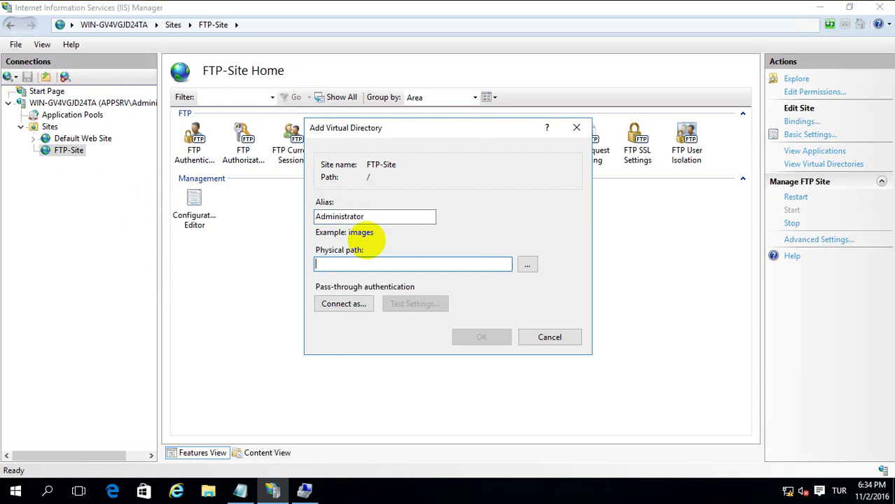
Set its physical path to a newly created C:\FTP\Administrator folder and finish.
{"action": "left_click", "coordinate": [526, 266]}
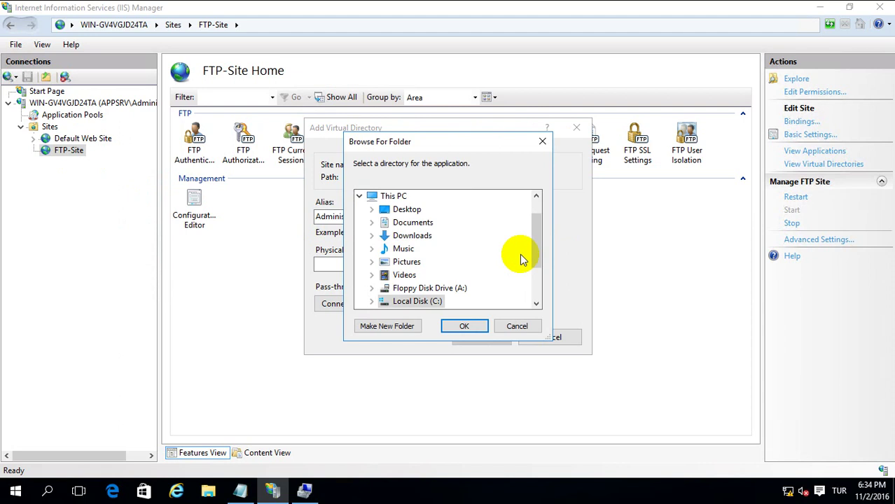
{"action": "double_click", "coordinate": [414, 302]}
{"action": "scroll", "coordinate": [482, 262], "scroll_direction": "down", "scroll_amount": 1}
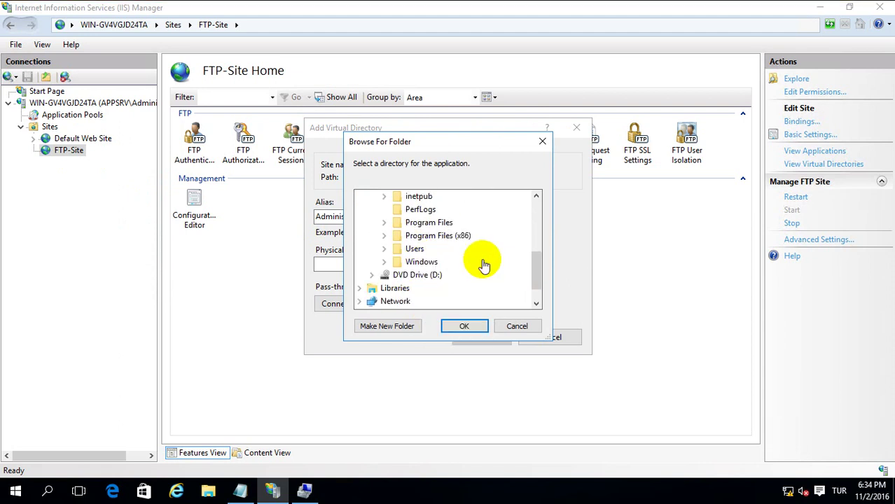
{"action": "scroll", "coordinate": [463, 252], "scroll_direction": "up", "scroll_amount": 1}
{"action": "left_click", "coordinate": [412, 223]}
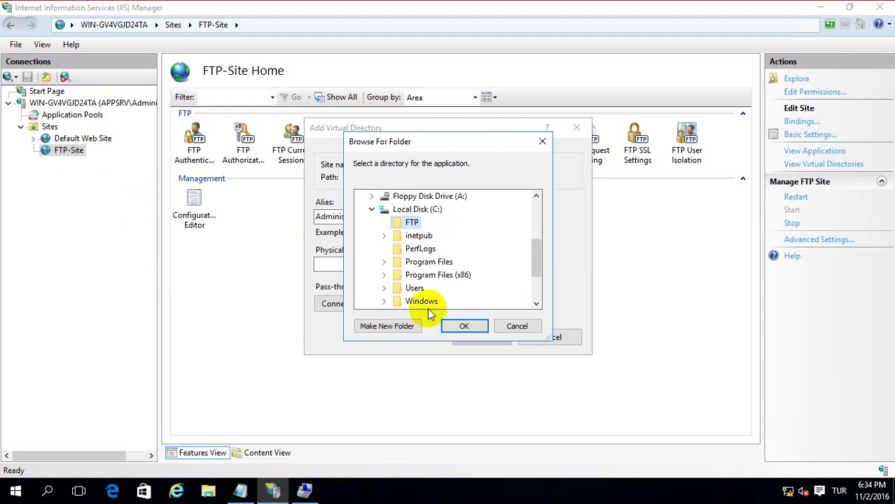
{"action": "left_click", "coordinate": [389, 326]}
{"action": "type", "text": "Administrato"}
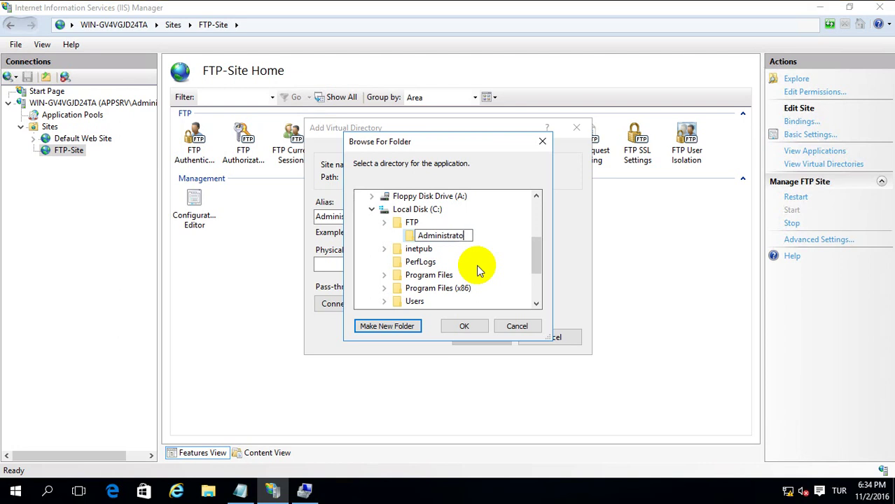
{"action": "key", "text": "Escape"}
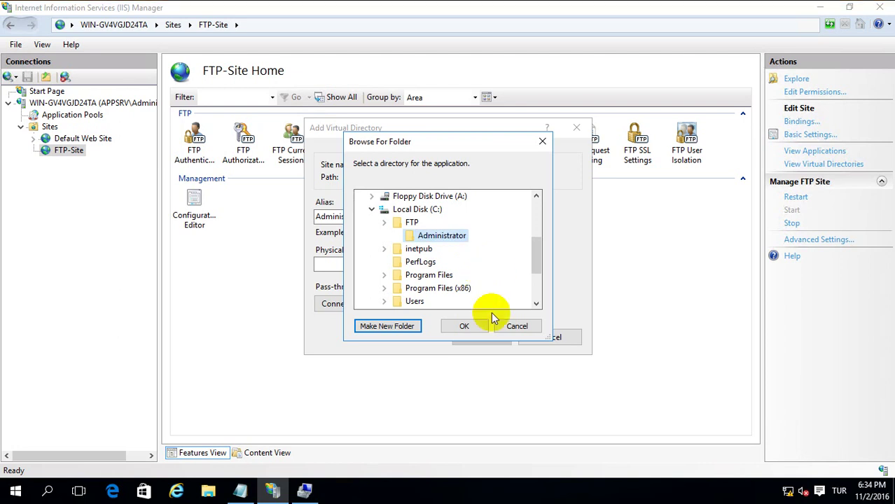
{"action": "left_click", "coordinate": [465, 327]}
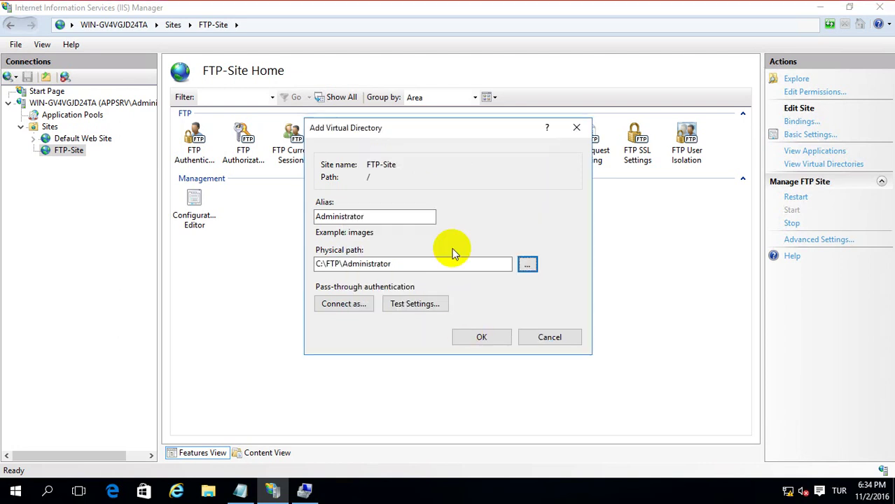
{"action": "left_click", "coordinate": [490, 336]}
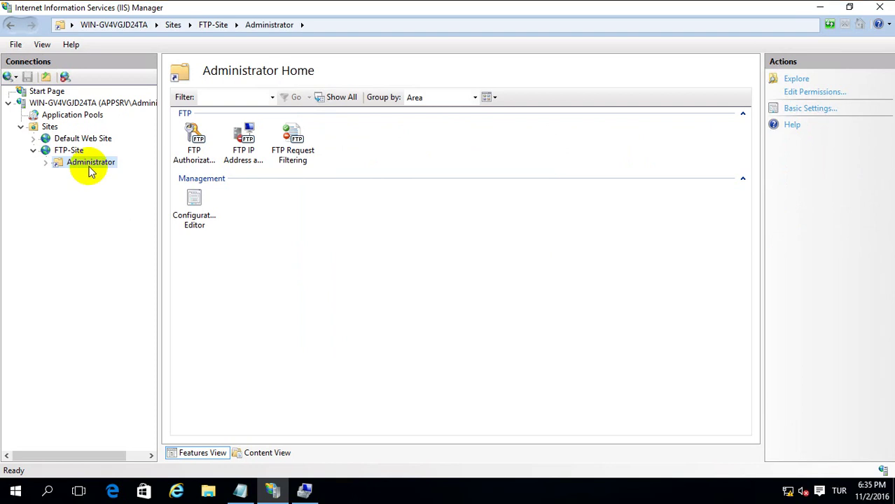
Disable permission inheritance on the Administrator folder, converting inherited entries to explicit ones.
{"action": "right_click", "coordinate": [96, 169]}
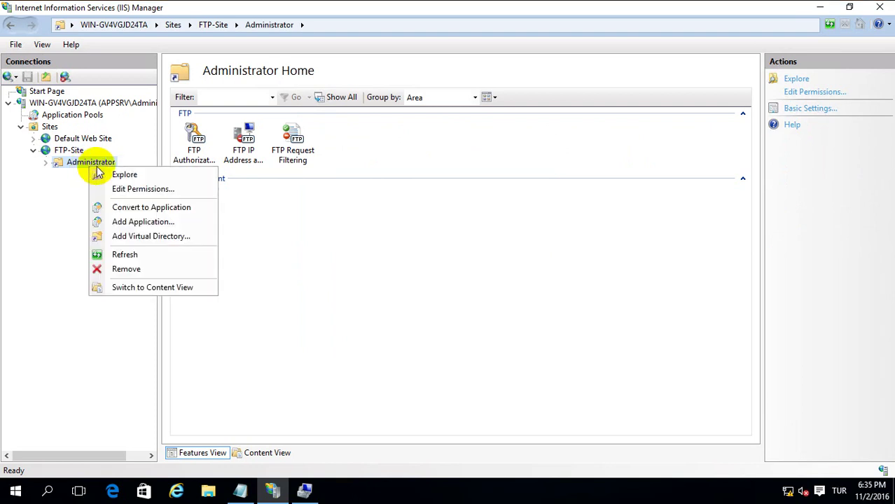
{"action": "left_click", "coordinate": [138, 190]}
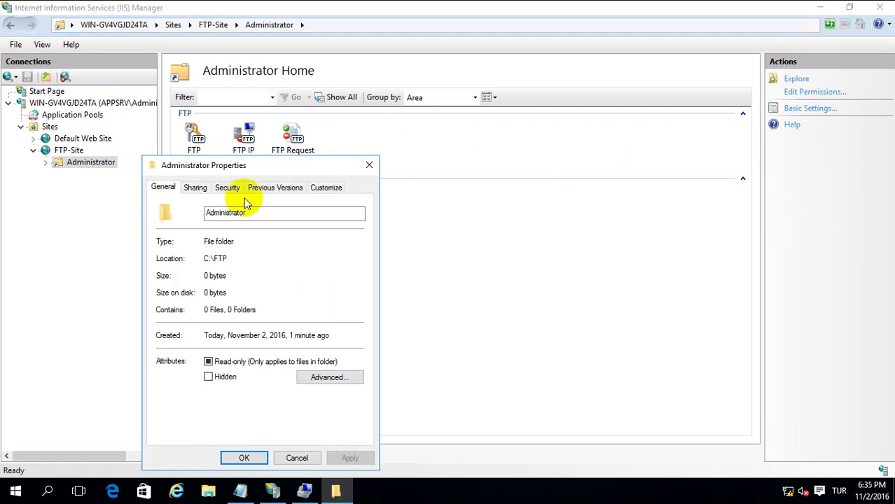
{"action": "left_click", "coordinate": [225, 188]}
{"action": "left_click", "coordinate": [326, 409]}
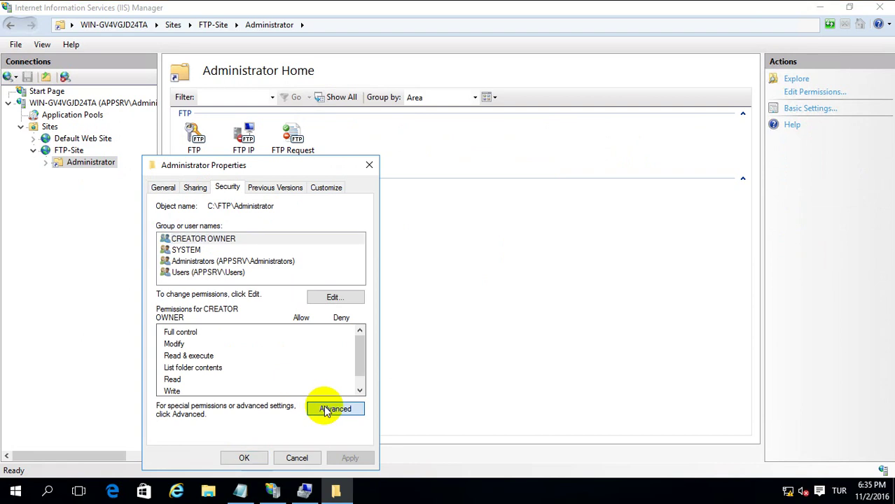
{"action": "left_click", "coordinate": [253, 351]}
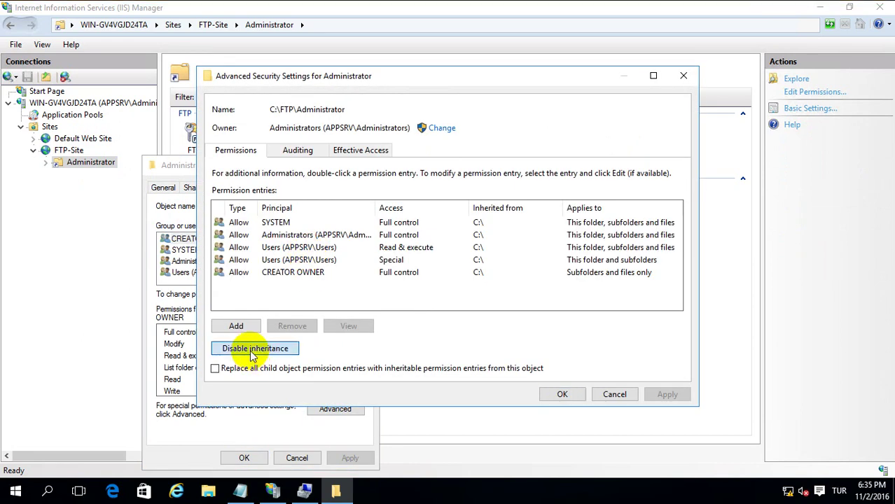
{"action": "left_click", "coordinate": [371, 230]}
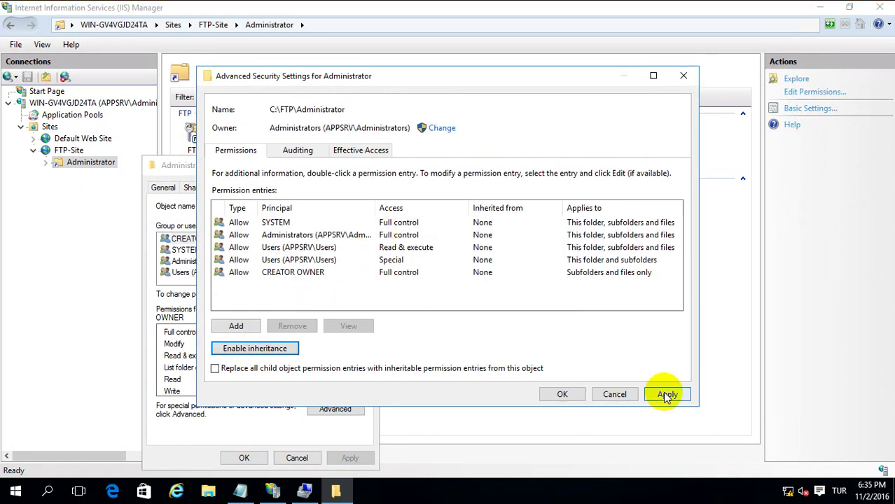
{"action": "left_click", "coordinate": [665, 395]}
{"action": "left_click", "coordinate": [564, 395]}
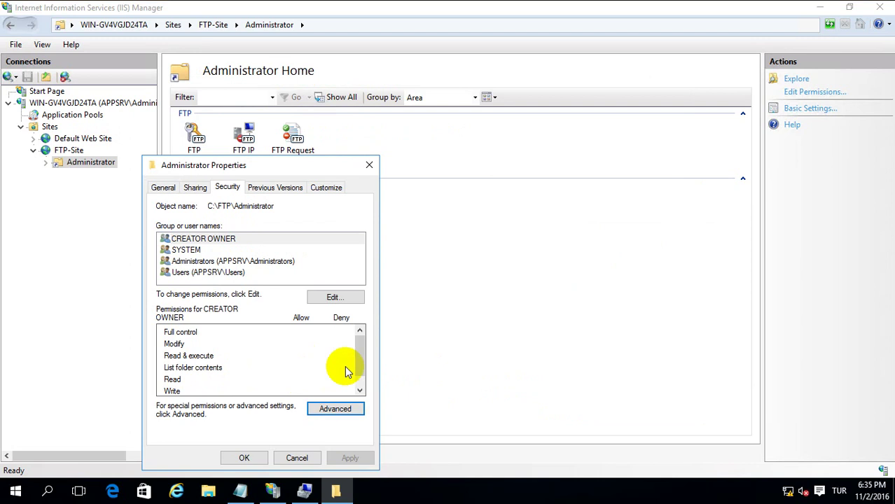
Remove the Users group from the Administrator folder's permissions.
{"action": "left_click", "coordinate": [335, 298]}
{"action": "left_click", "coordinate": [229, 294]}
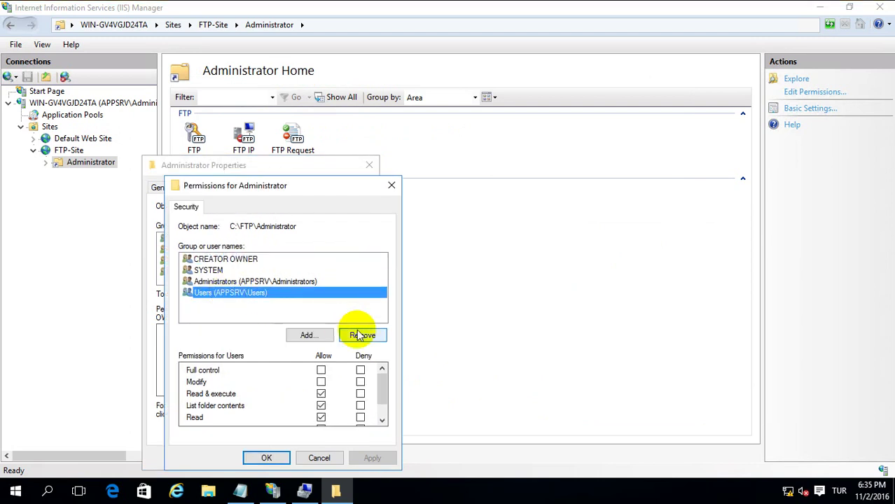
{"action": "left_click", "coordinate": [363, 337]}
{"action": "left_click", "coordinate": [367, 458]}
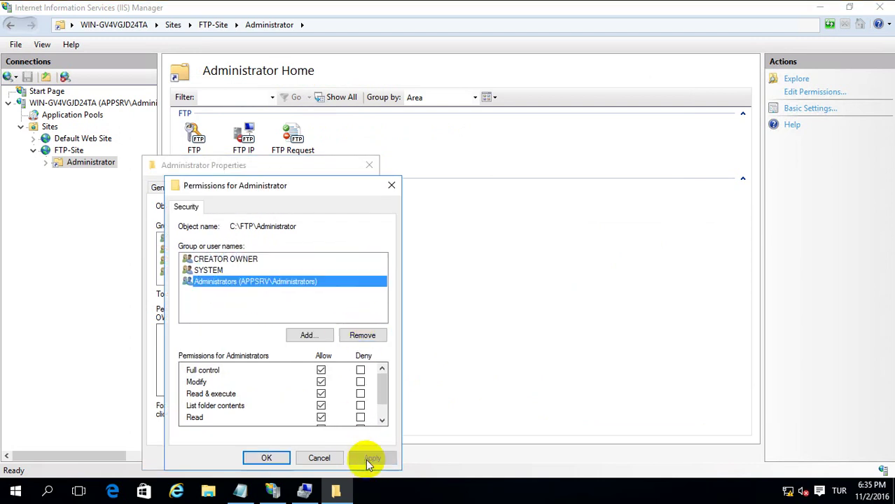
{"action": "left_click", "coordinate": [270, 458]}
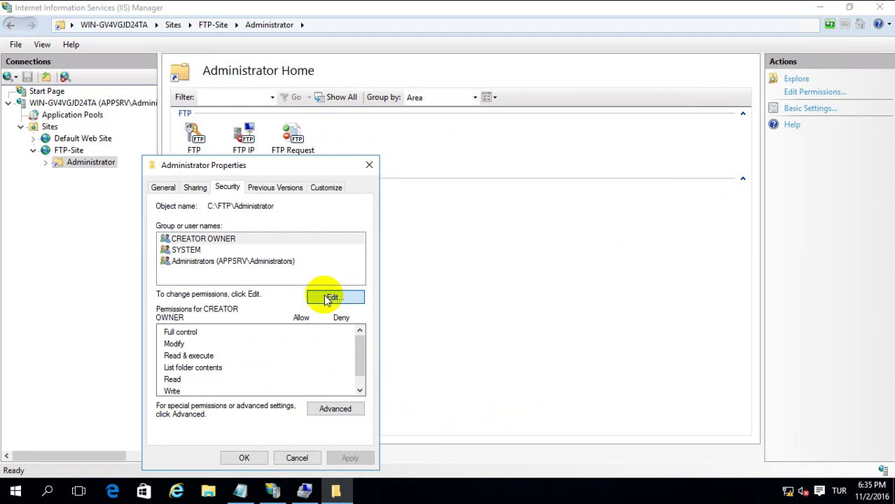
Add the Administrator account with Modify allowed on the folder and apply.
{"action": "left_click", "coordinate": [335, 297]}
{"action": "left_click", "coordinate": [305, 336]}
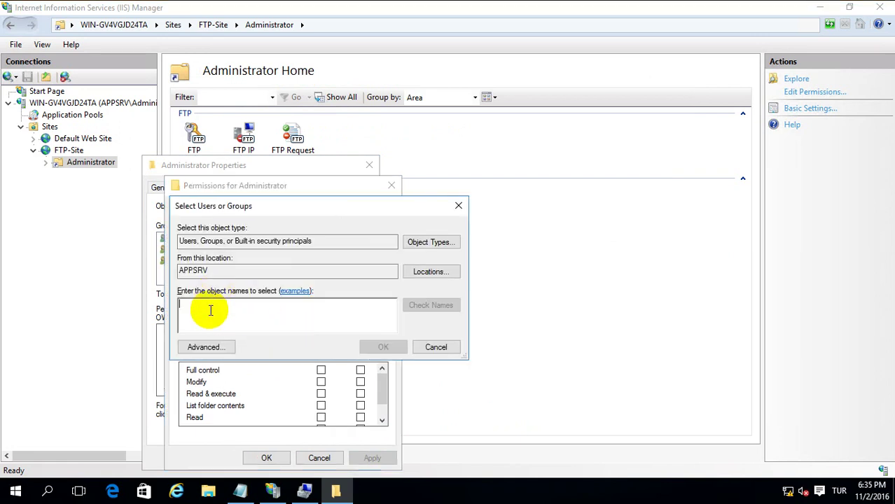
{"action": "type", "text": "admi"}
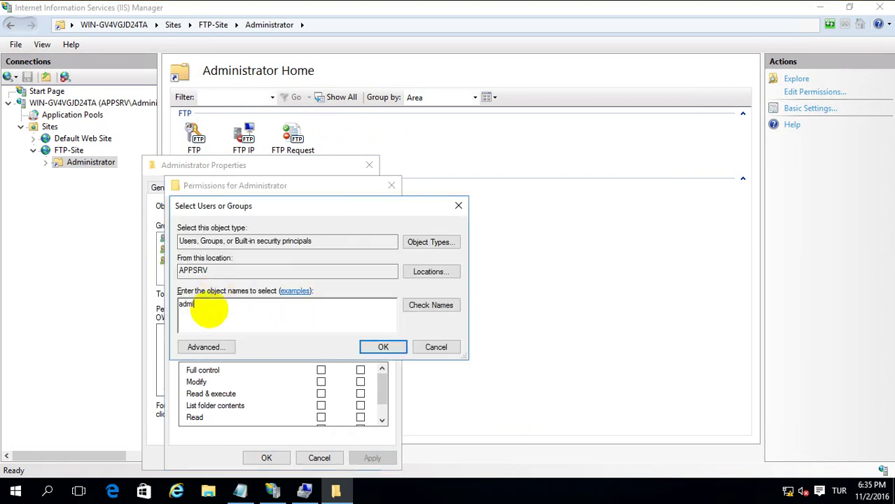
{"action": "type", "text": "nistrator"}
{"action": "key", "text": "Return"}
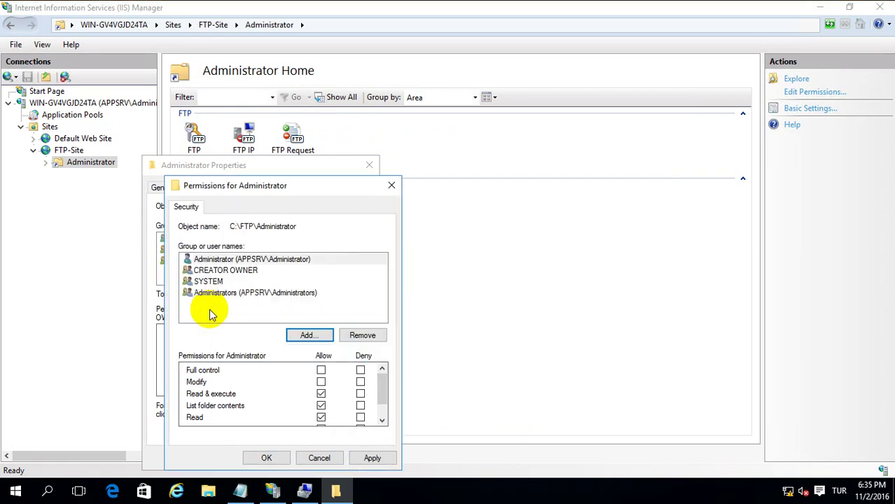
{"action": "left_click", "coordinate": [321, 384]}
{"action": "left_click", "coordinate": [362, 458]}
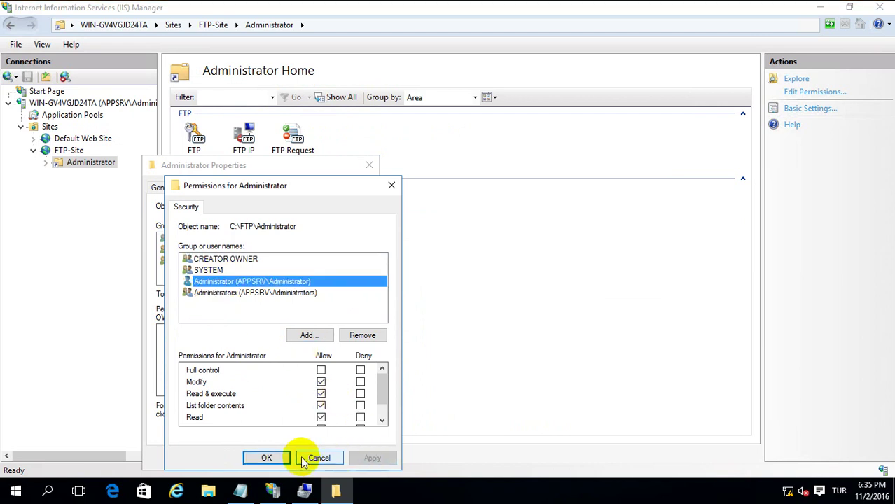
{"action": "left_click", "coordinate": [298, 457]}
{"action": "left_click", "coordinate": [242, 457]}
{"action": "left_click", "coordinate": [81, 164]}
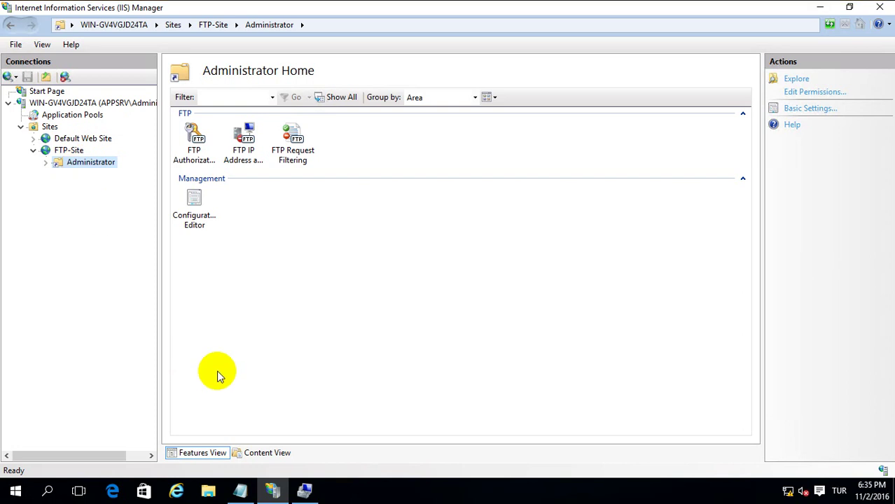
Open ftp://127.0.0.1/ in a File Explorer window.
{"action": "left_click", "coordinate": [208, 489]}
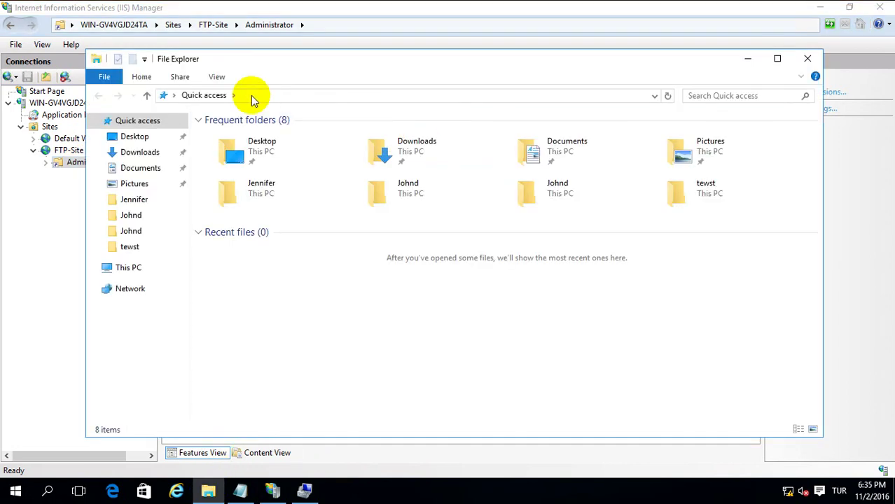
{"action": "left_click", "coordinate": [253, 96]}
{"action": "type", "text": "ftp"}
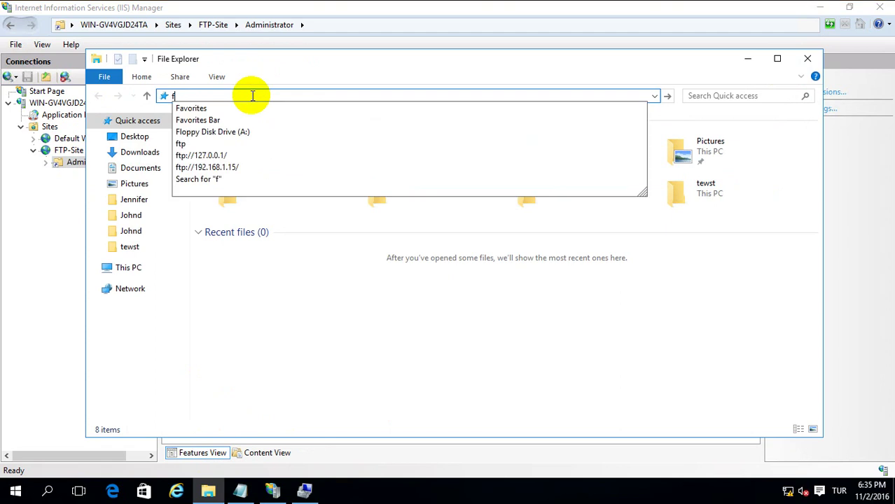
{"action": "key", "text": "Down"}
{"action": "key", "text": "Down"}
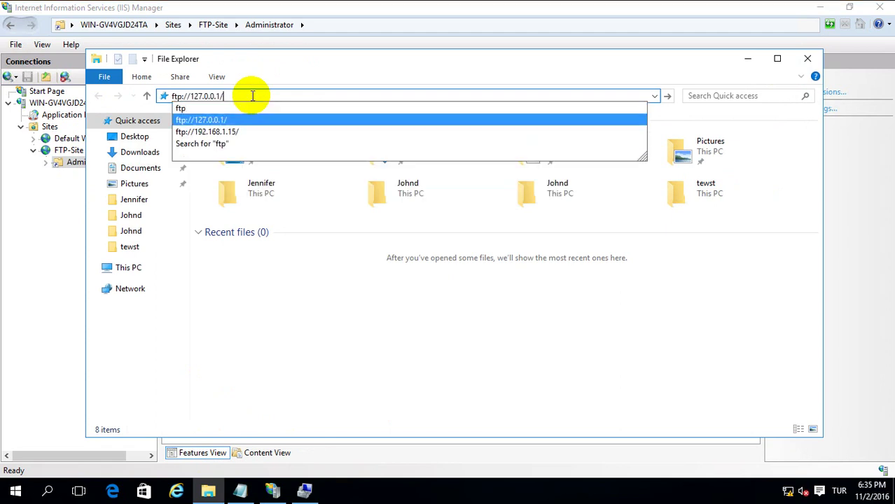
{"action": "key", "text": "Return"}
Attempt the FTP logon as Administrator twice with a password; both are refused.
{"action": "left_click", "coordinate": [222, 148]}
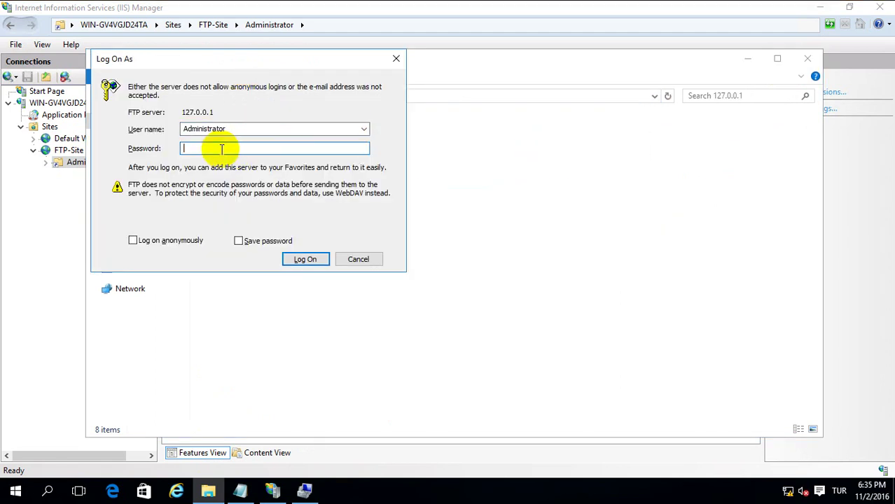
{"action": "type", "text": "*****"}
{"action": "key", "text": "Return"}
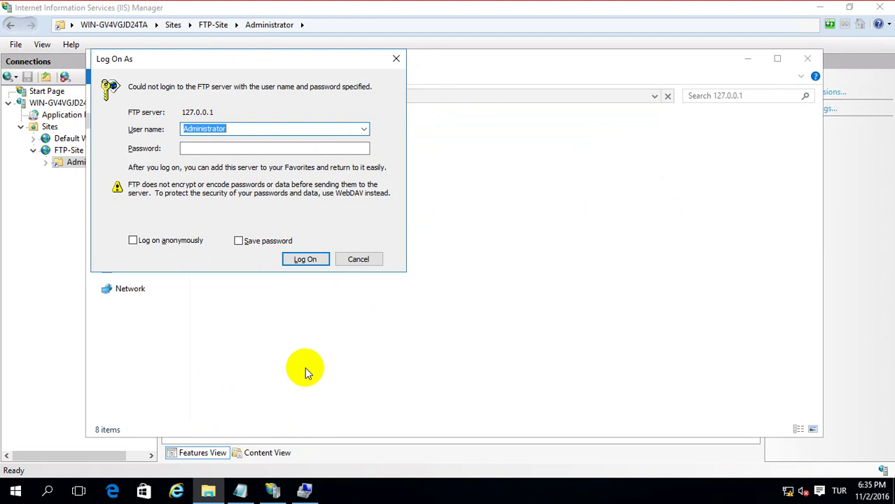
{"action": "left_click", "coordinate": [200, 148]}
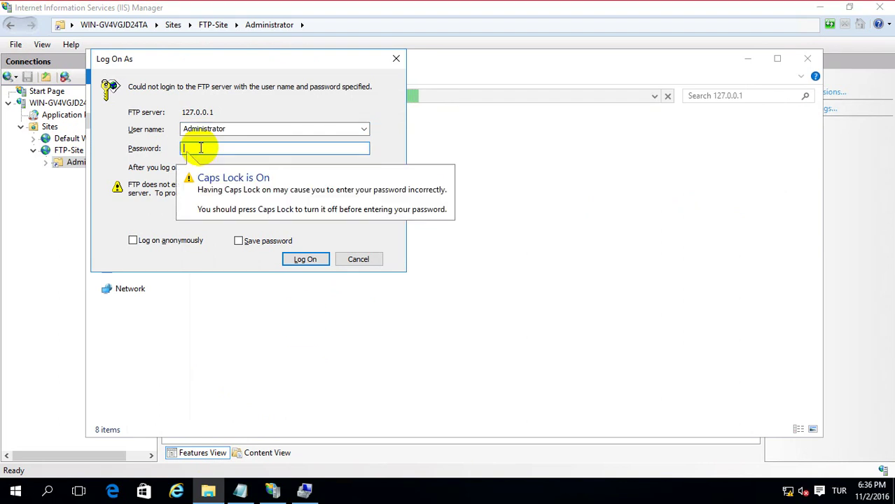
{"action": "type", "text": "aaaa"}
{"action": "key", "text": "Return"}
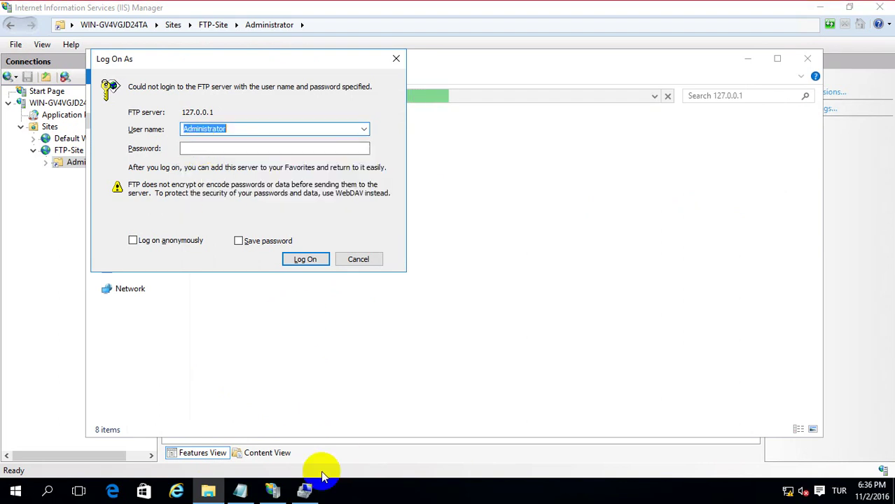
{"action": "left_click", "coordinate": [306, 489]}
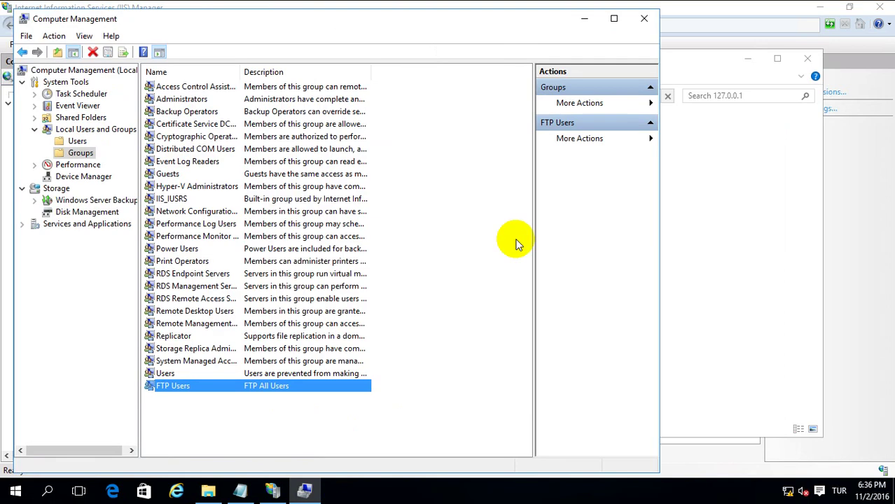
Add administrator as a member of the FTP Users group and apply the change.
{"action": "double_click", "coordinate": [185, 391]}
{"action": "left_click", "coordinate": [295, 184]}
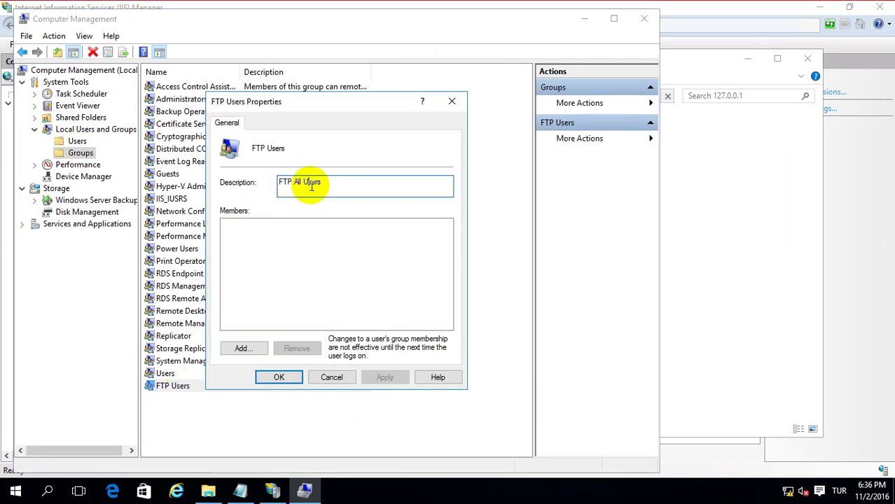
{"action": "left_click_drag", "start_coordinate": [328, 184], "coordinate": [250, 184]}
{"action": "left_click", "coordinate": [243, 348]}
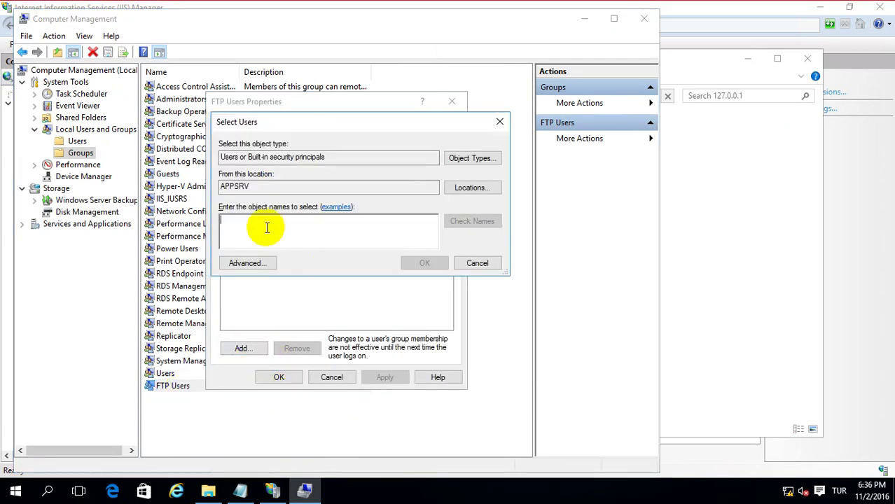
{"action": "type", "text": "ad"}
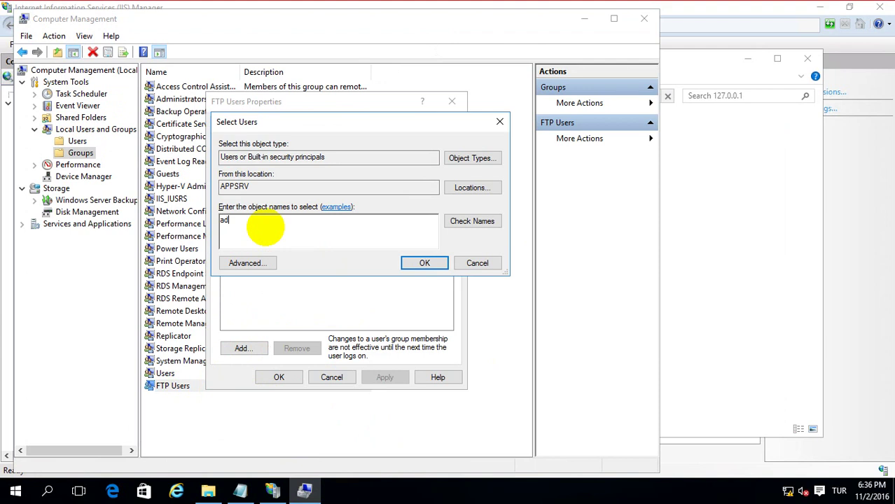
{"action": "type", "text": "ministrator"}
{"action": "key", "text": "Return"}
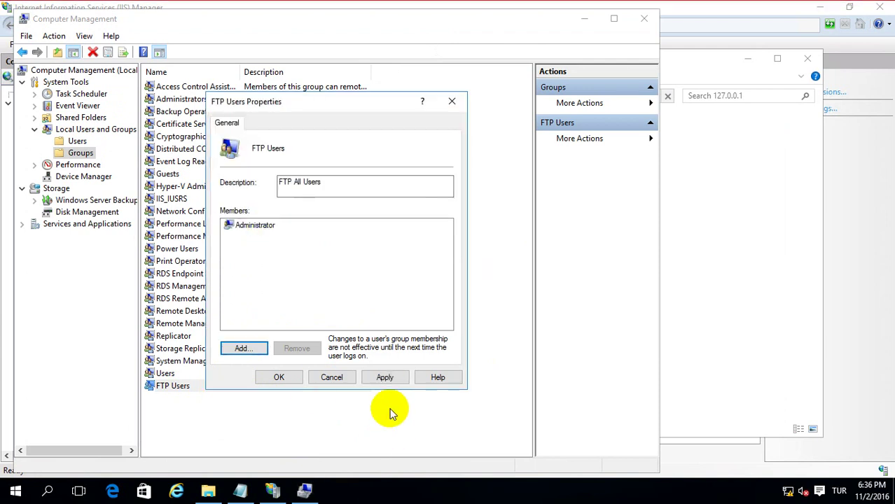
{"action": "left_click", "coordinate": [385, 377]}
{"action": "left_click", "coordinate": [280, 377]}
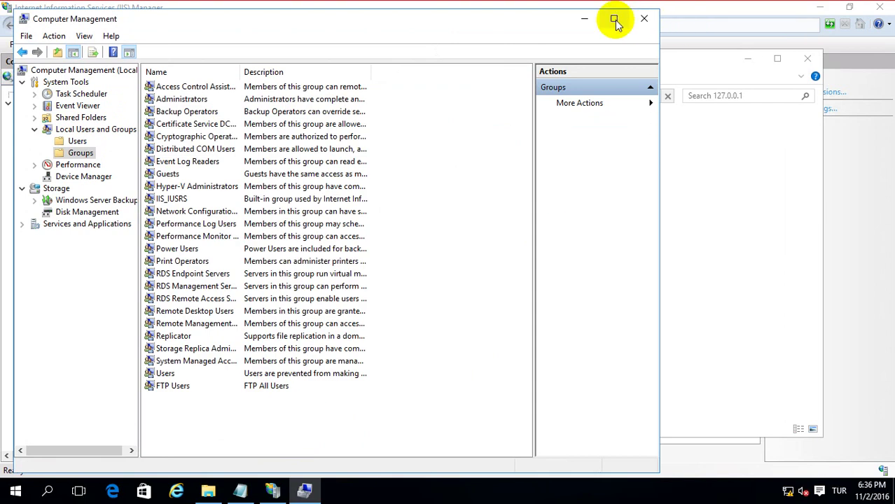
{"action": "left_click", "coordinate": [584, 17]}
Log on to the FTP server as Administrator and open the Administrator folder.
{"action": "left_click", "coordinate": [212, 149]}
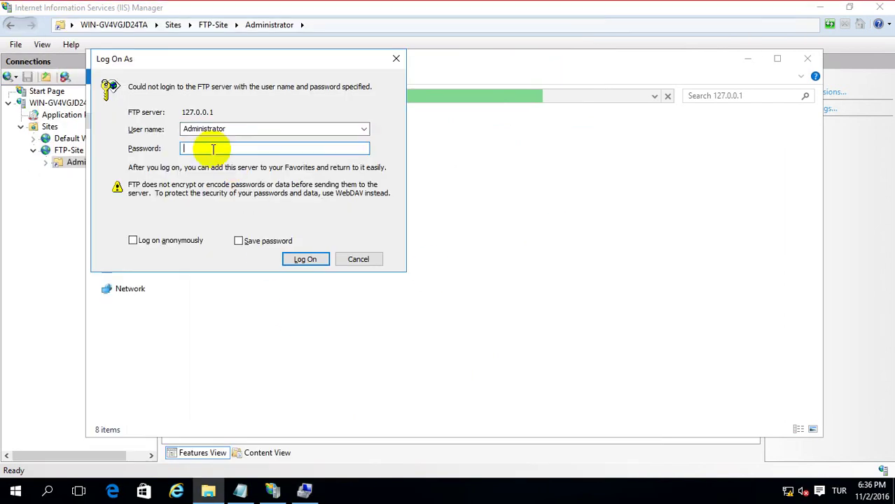
{"action": "type", "text": "•••••"}
{"action": "key", "text": "Return"}
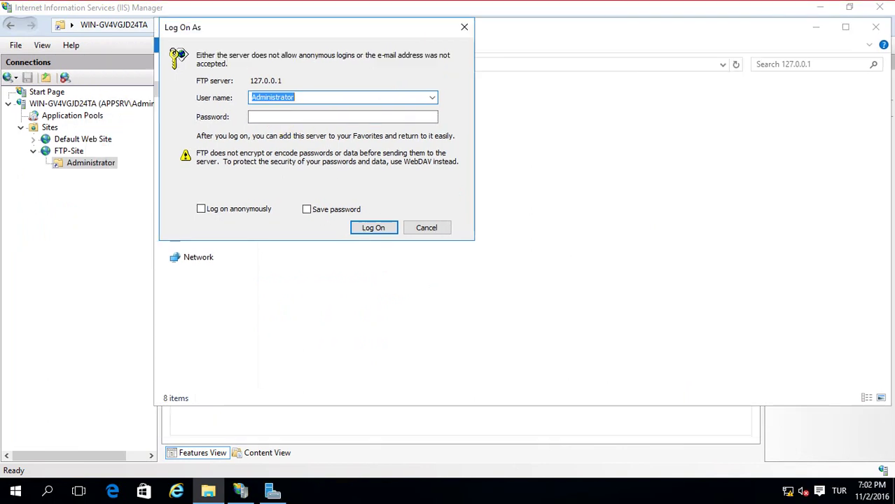
{"action": "left_click", "coordinate": [281, 117]}
{"action": "type", "text": "123"}
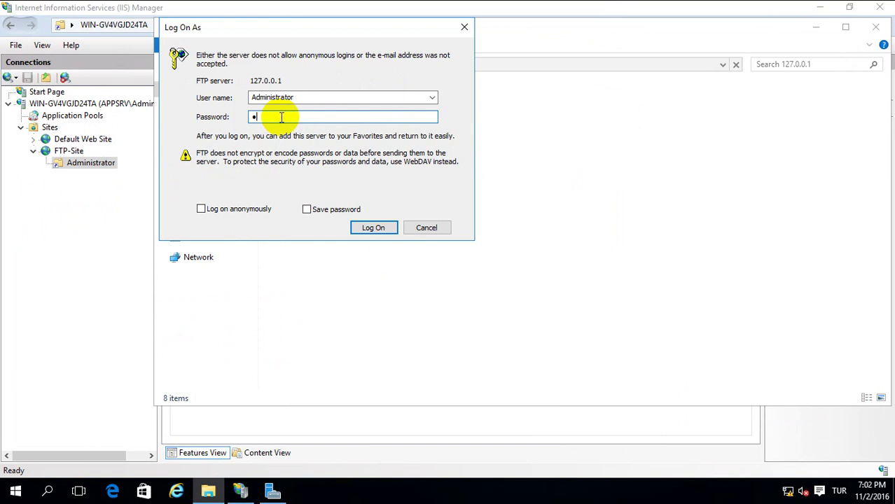
{"action": "type", "text": "45678"}
{"action": "key", "text": "Return"}
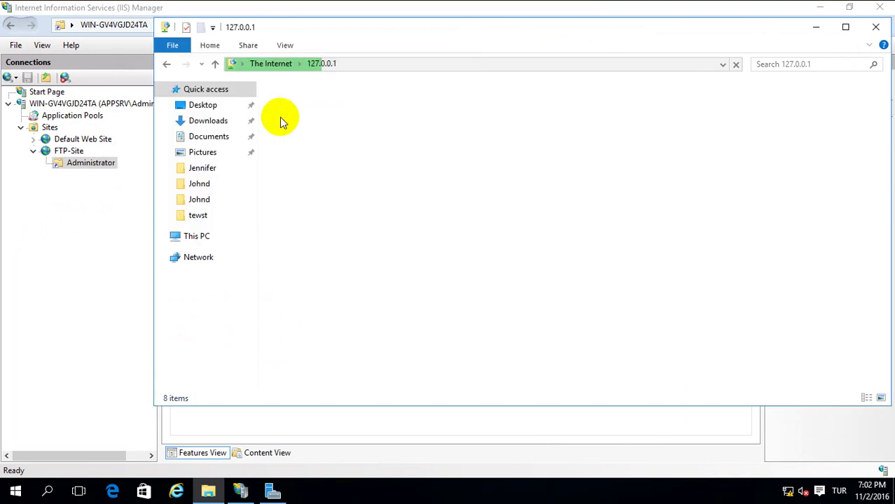
{"action": "double_click", "coordinate": [280, 117]}
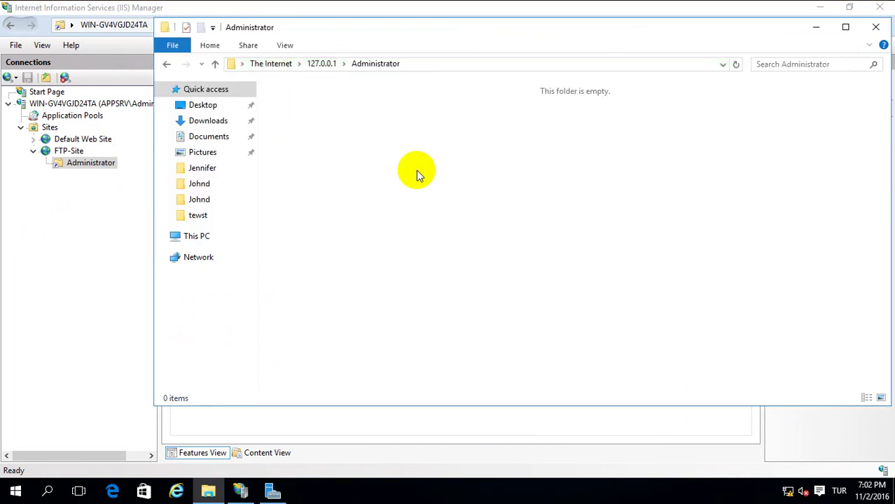
Create a new folder named test in the Administrator folder and close Explorer.
{"action": "right_click", "coordinate": [345, 172]}
{"action": "mouse_move", "coordinate": [394, 283]}
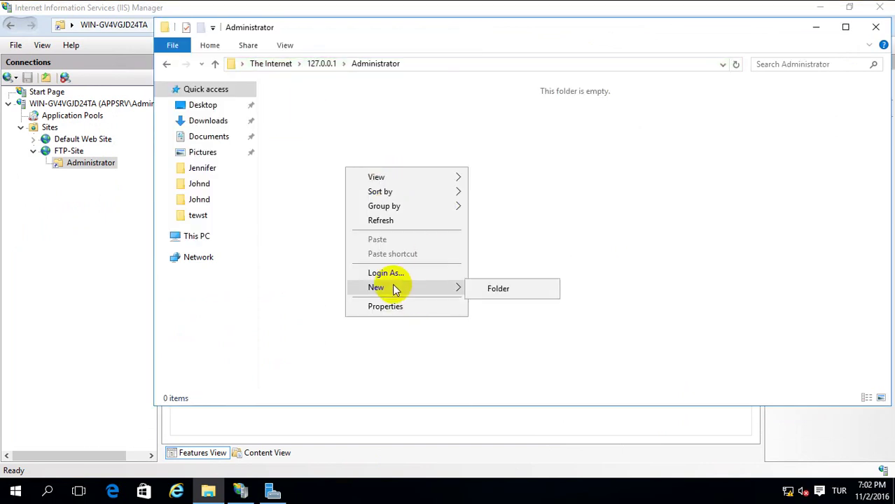
{"action": "left_click", "coordinate": [516, 288]}
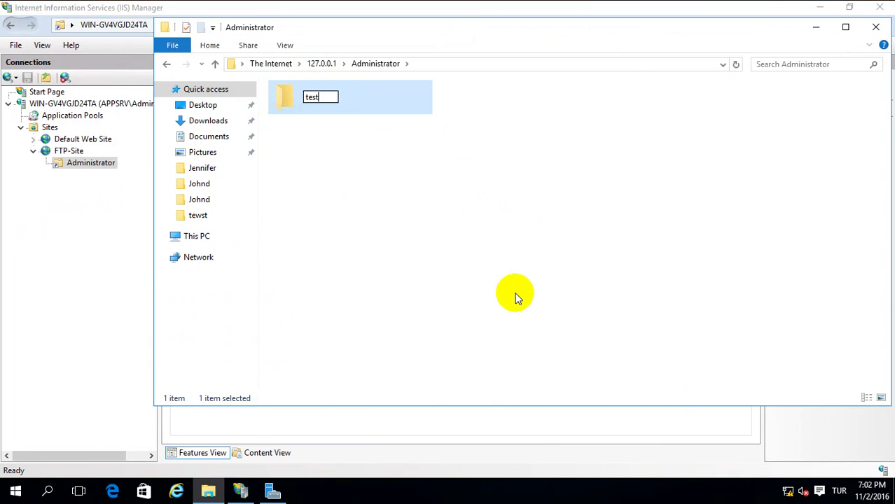
{"action": "left_click", "coordinate": [508, 285]}
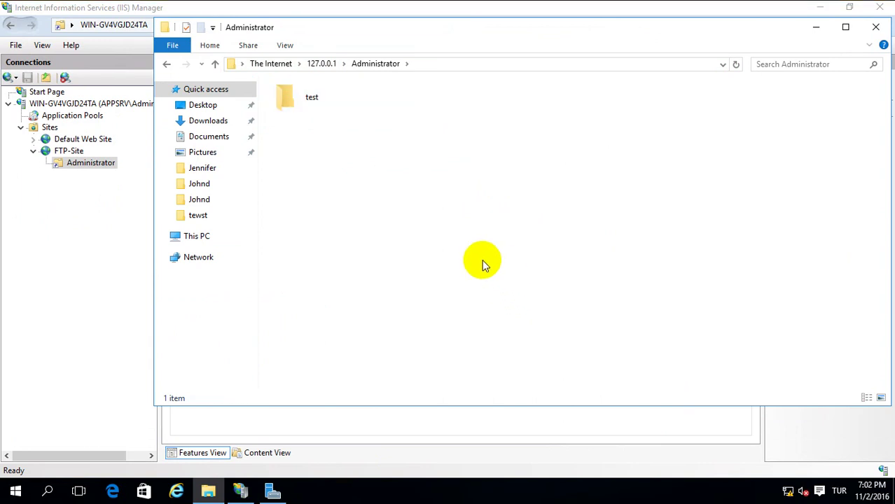
{"action": "left_click", "coordinate": [569, 492]}
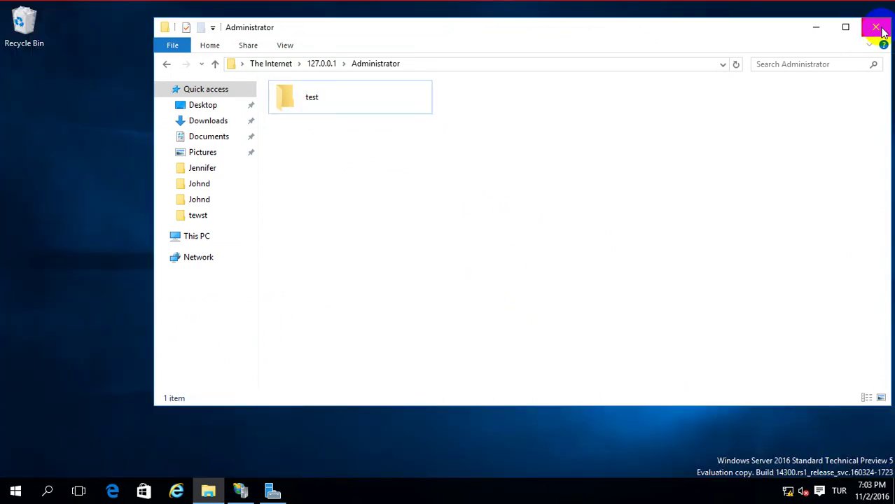
{"action": "left_click", "coordinate": [876, 28]}
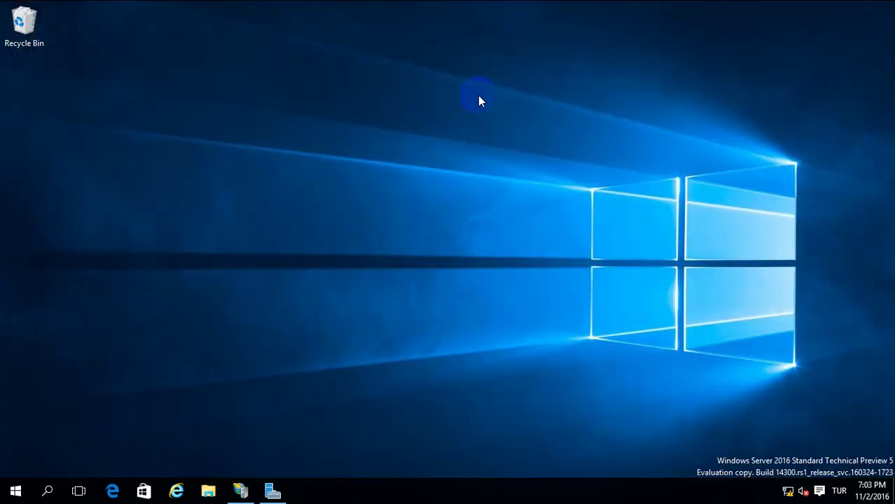
Open Windows Firewall settings from Control Panel.
{"action": "right_click", "coordinate": [15, 490]}
{"action": "left_click", "coordinate": [113, 351]}
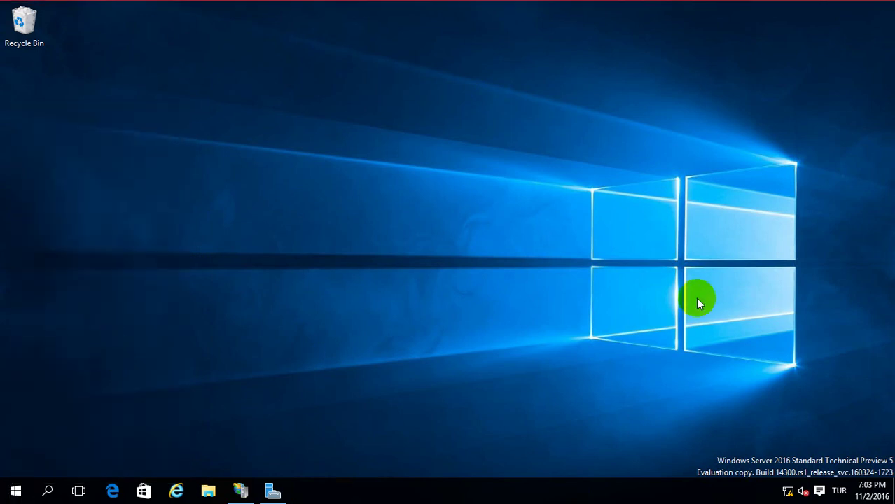
{"action": "scroll", "coordinate": [702, 154], "scroll_direction": "down", "scroll_amount": 1}
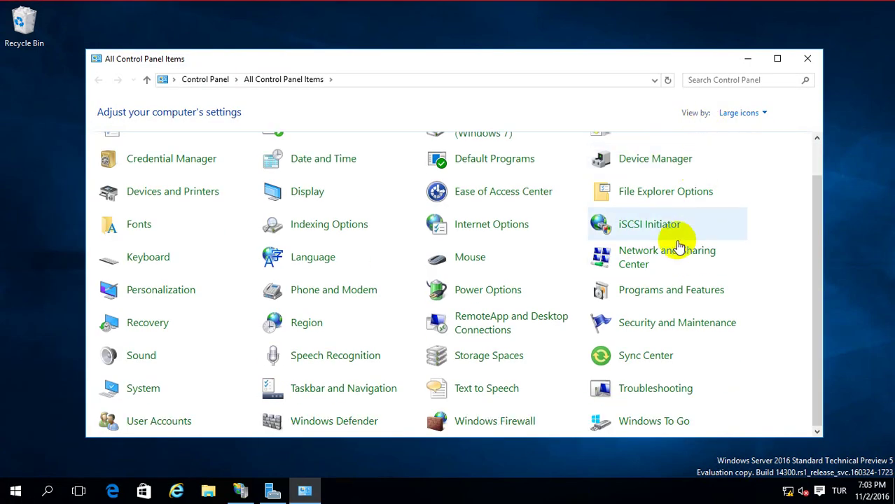
{"action": "scroll", "coordinate": [516, 301], "scroll_direction": "down", "scroll_amount": 2}
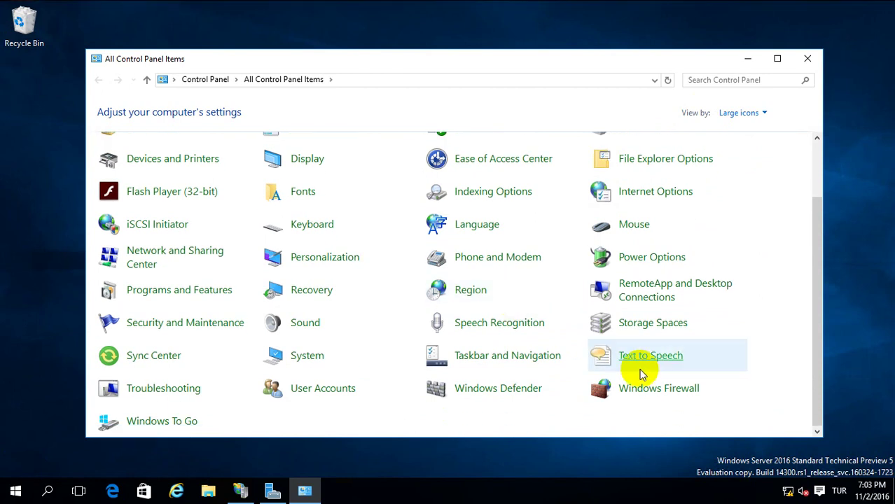
{"action": "left_click", "coordinate": [650, 395]}
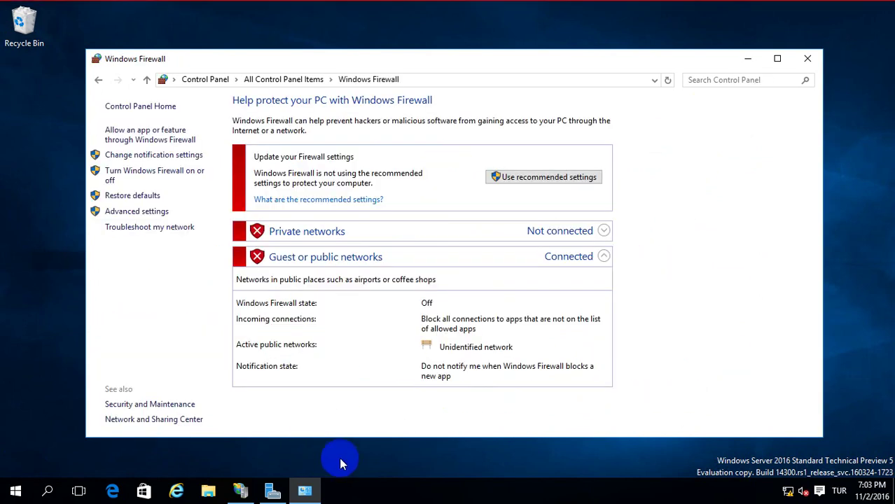
Turn Windows Firewall on for both private and public networks.
{"action": "left_click", "coordinate": [131, 180]}
{"action": "left_click", "coordinate": [303, 156]}
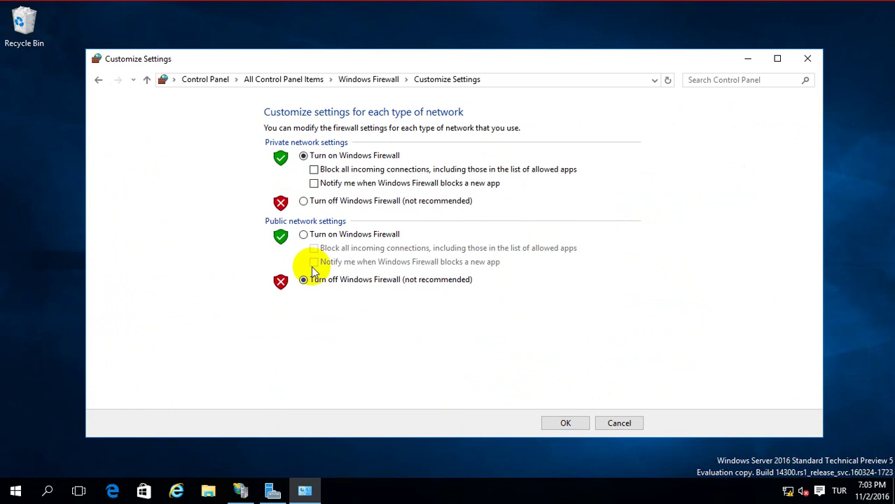
{"action": "left_click", "coordinate": [303, 235]}
{"action": "left_click", "coordinate": [565, 422]}
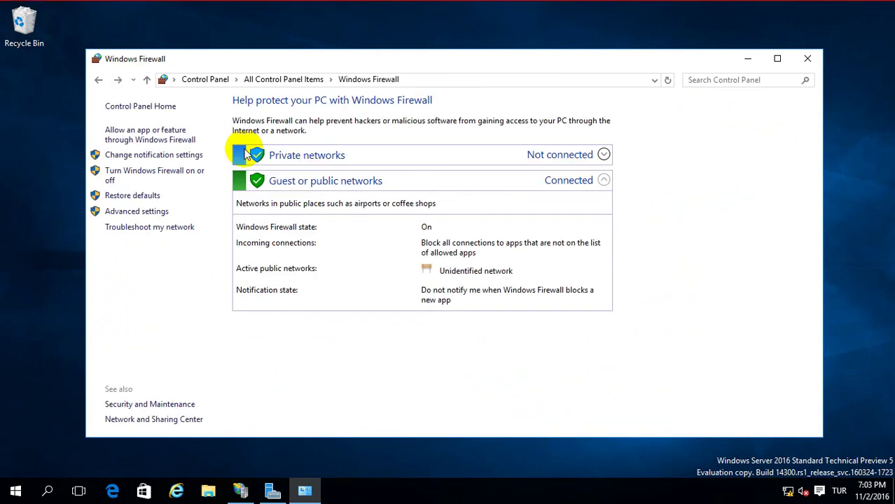
{"action": "left_click", "coordinate": [148, 136]}
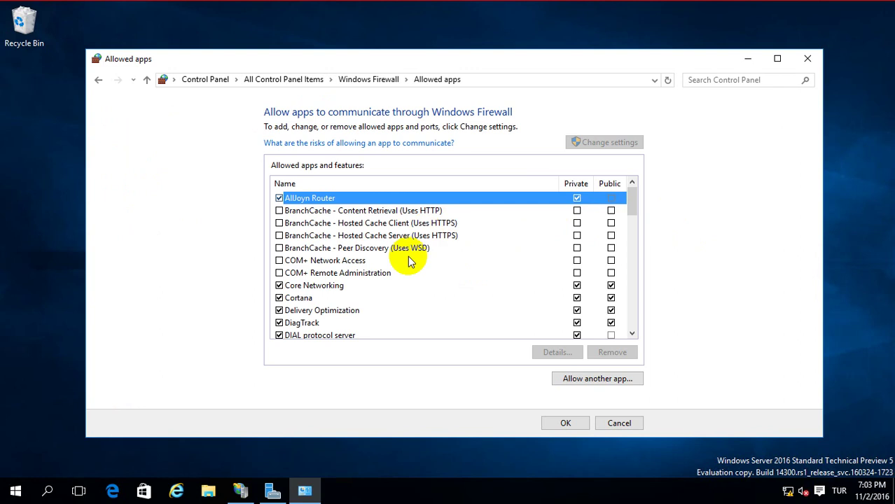
Browse System32 for svchost.exe as another app to allow through the firewall.
{"action": "scroll", "coordinate": [410, 286], "scroll_direction": "down", "scroll_amount": 9}
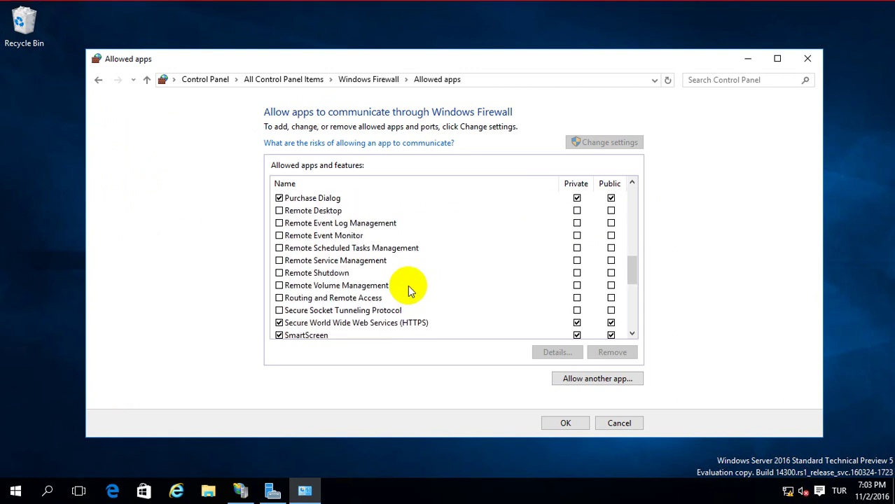
{"action": "scroll", "coordinate": [410, 287], "scroll_direction": "down", "scroll_amount": 2}
{"action": "scroll", "coordinate": [392, 313], "scroll_direction": "down", "scroll_amount": 2}
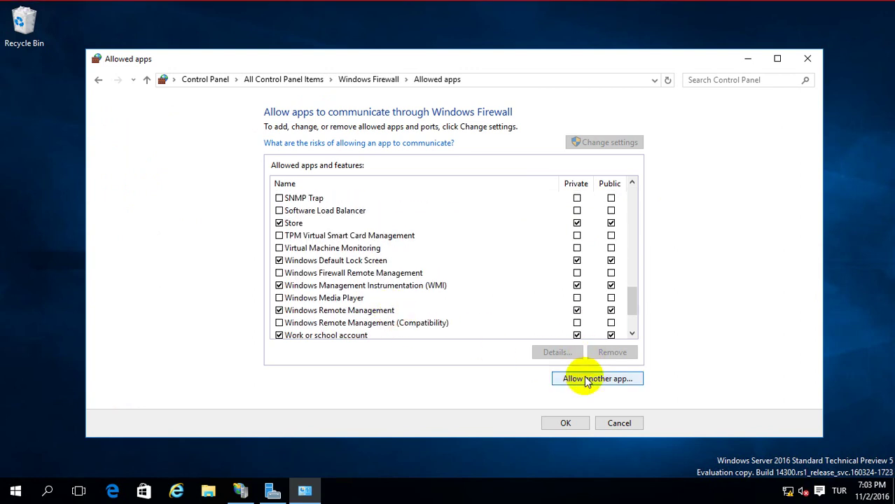
{"action": "left_click", "coordinate": [576, 379]}
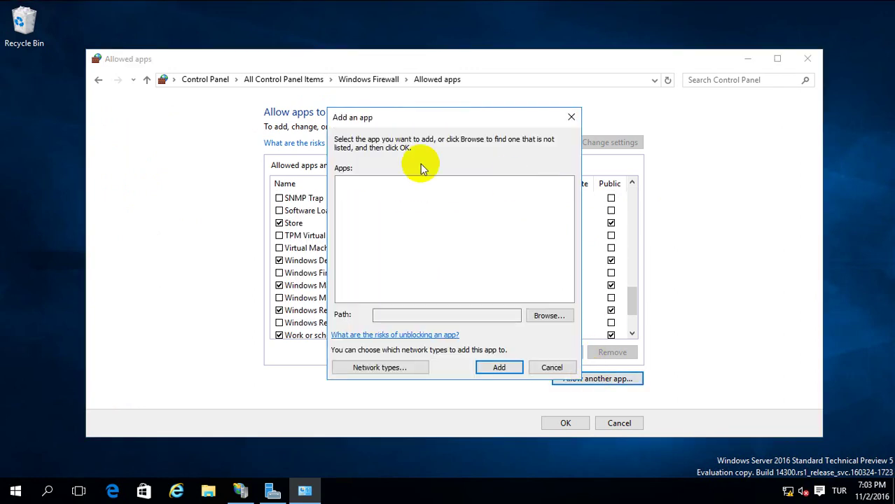
{"action": "left_click", "coordinate": [548, 315]}
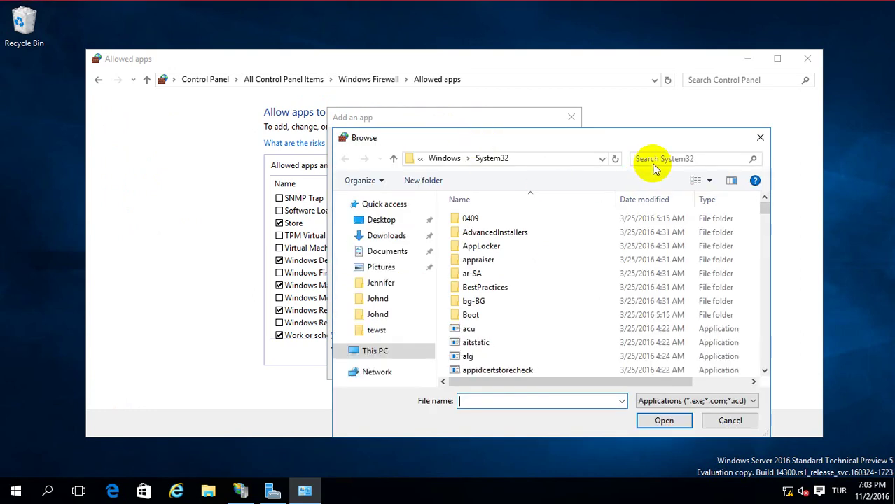
{"action": "left_click", "coordinate": [657, 161]}
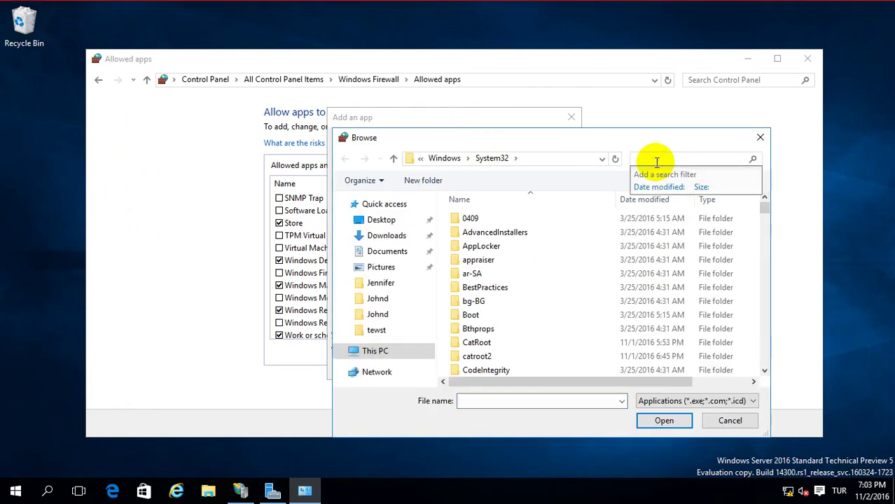
{"action": "type", "text": "s"}
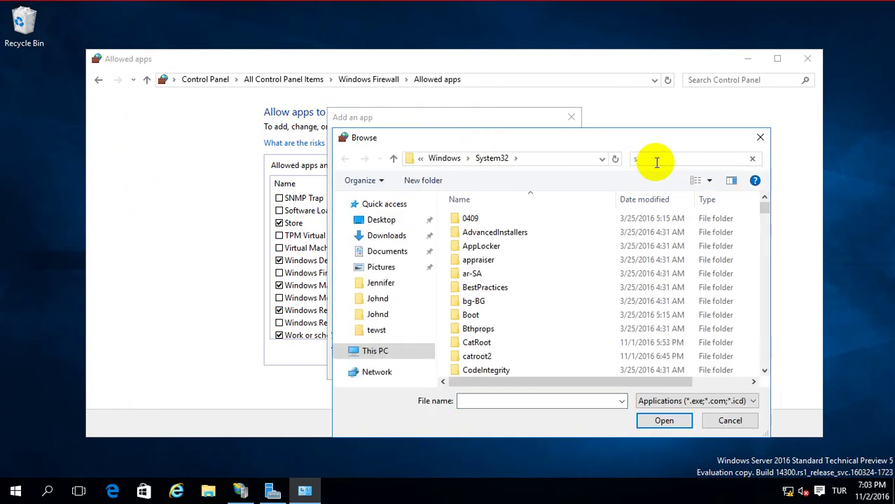
{"action": "type", "text": "cv"}
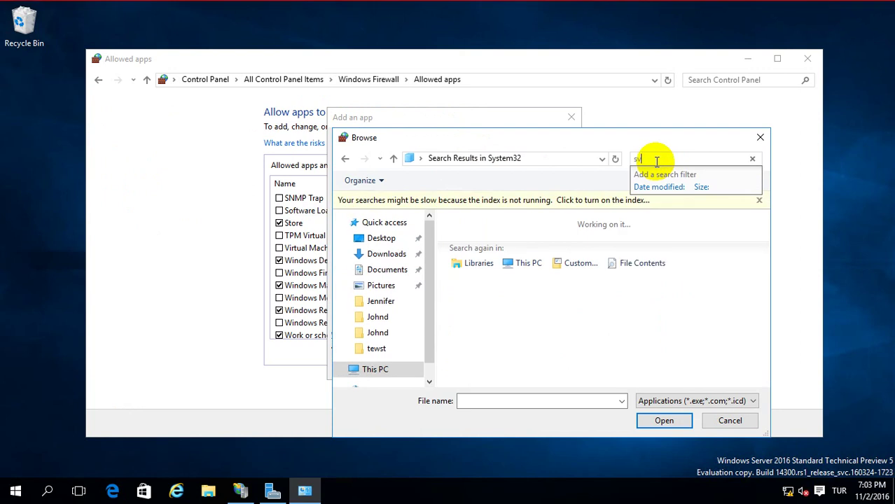
{"action": "type", "text": "c"}
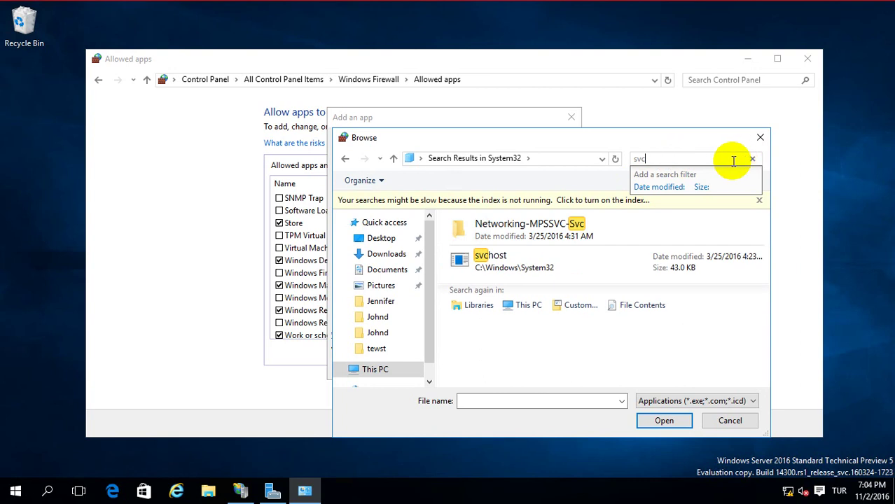
{"action": "double_click", "coordinate": [509, 258]}
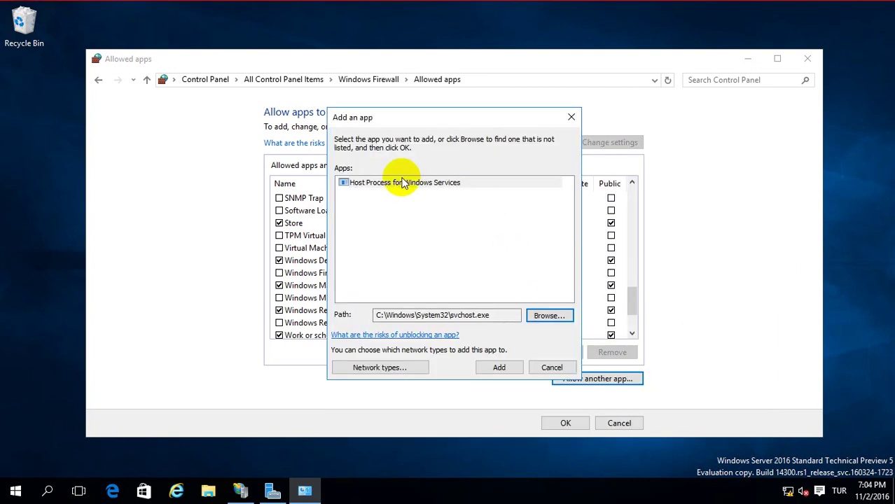
Add Host Process for Windows Services, allowed on Private and Public, and save.
{"action": "left_click", "coordinate": [387, 187]}
{"action": "left_click", "coordinate": [500, 365]}
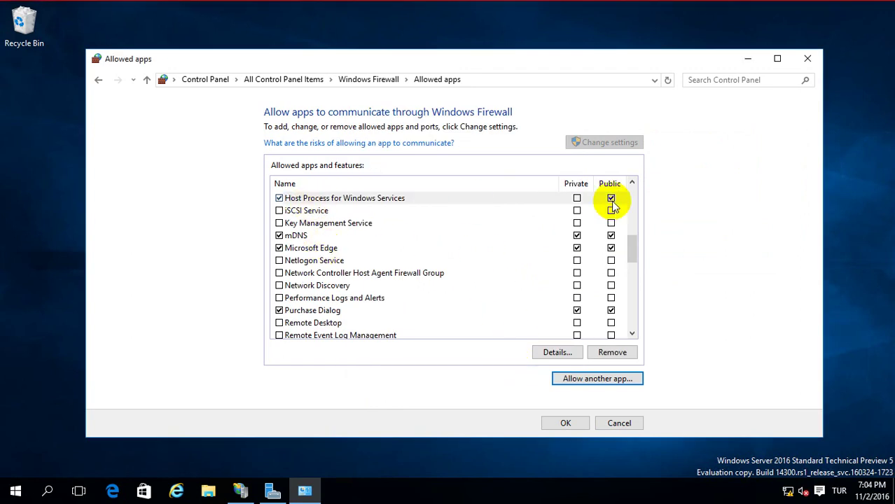
{"action": "left_click", "coordinate": [577, 198]}
{"action": "left_click", "coordinate": [612, 198]}
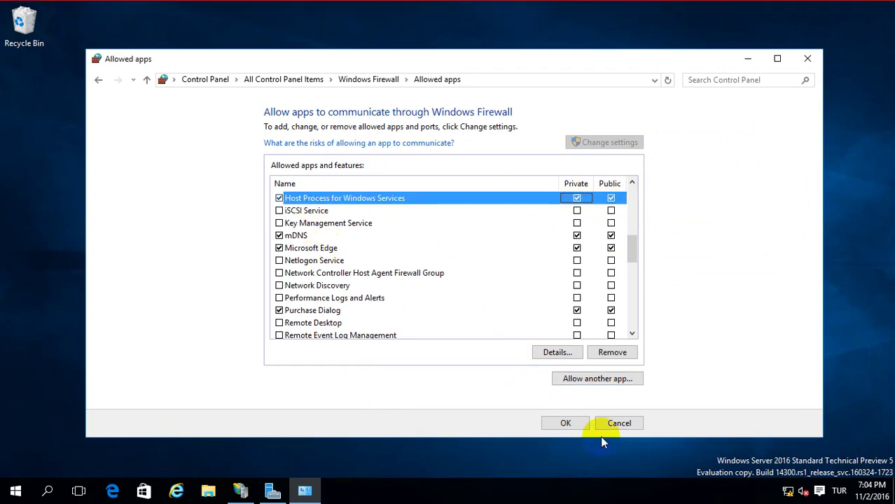
{"action": "left_click", "coordinate": [564, 424]}
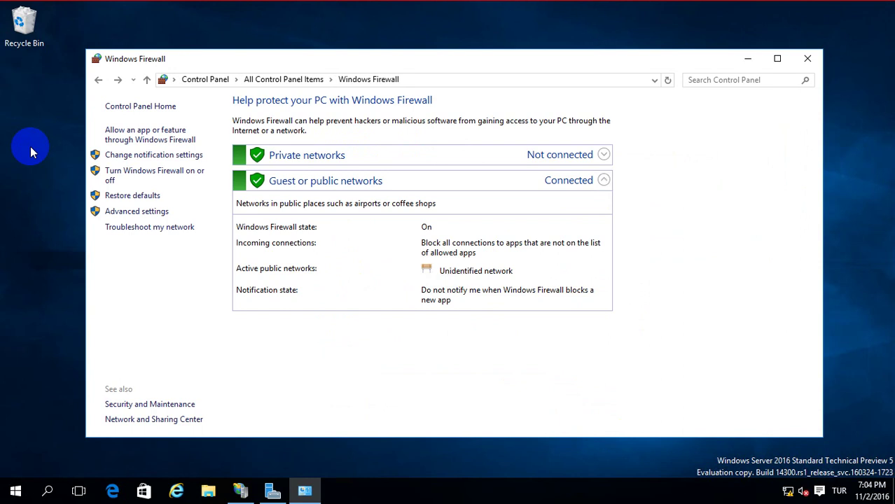
{"action": "left_click", "coordinate": [116, 212]}
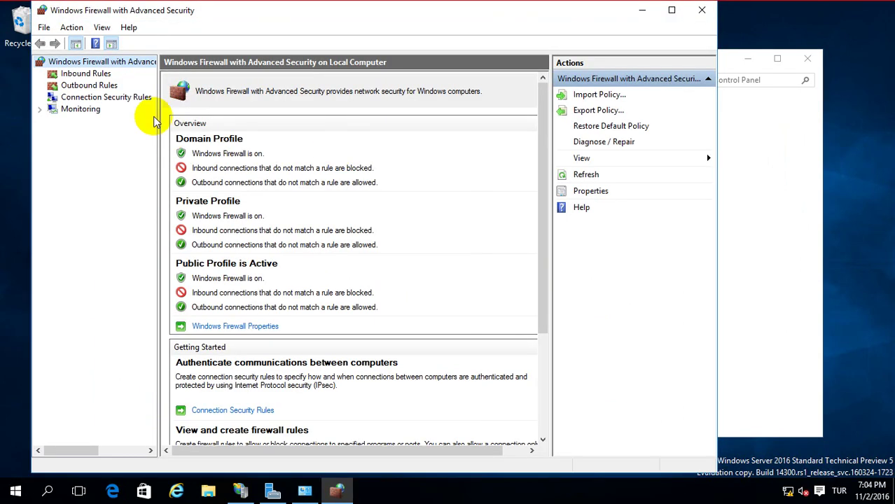
Start a new inbound Port rule limited to specific local TCP port 21.
{"action": "left_click", "coordinate": [85, 73]}
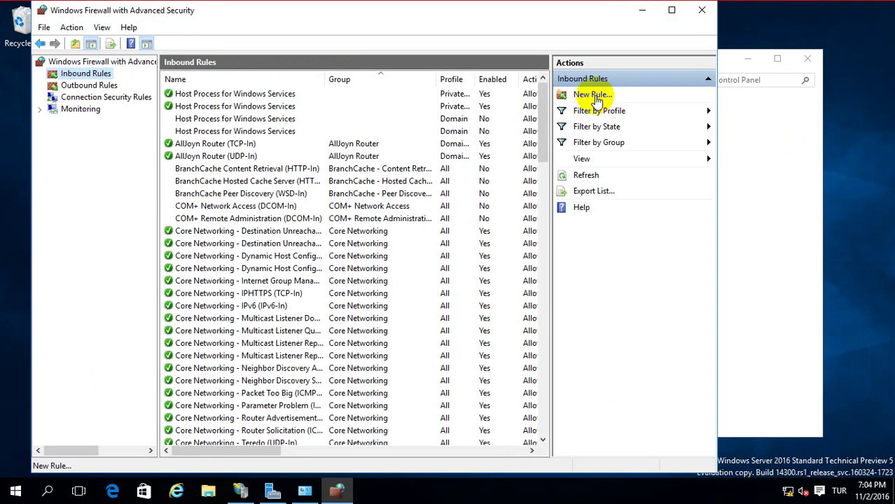
{"action": "left_click", "coordinate": [592, 95]}
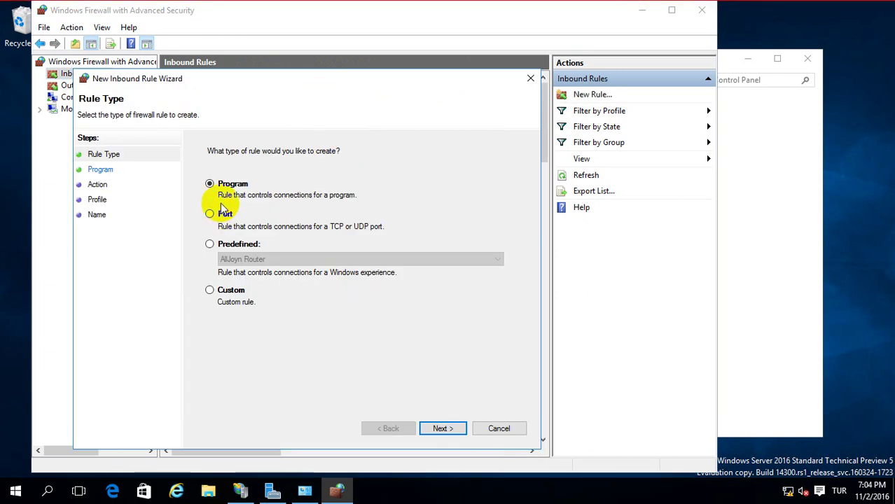
{"action": "left_click", "coordinate": [217, 217]}
{"action": "left_click", "coordinate": [445, 429]}
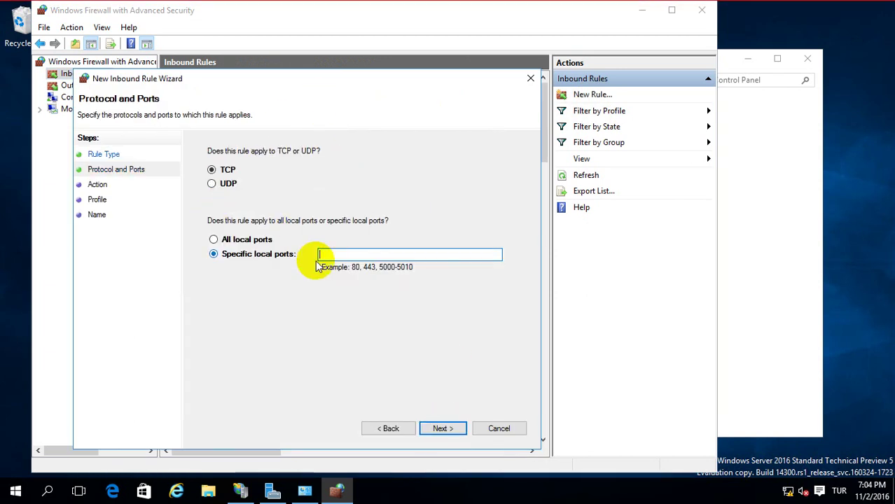
{"action": "left_click", "coordinate": [356, 255]}
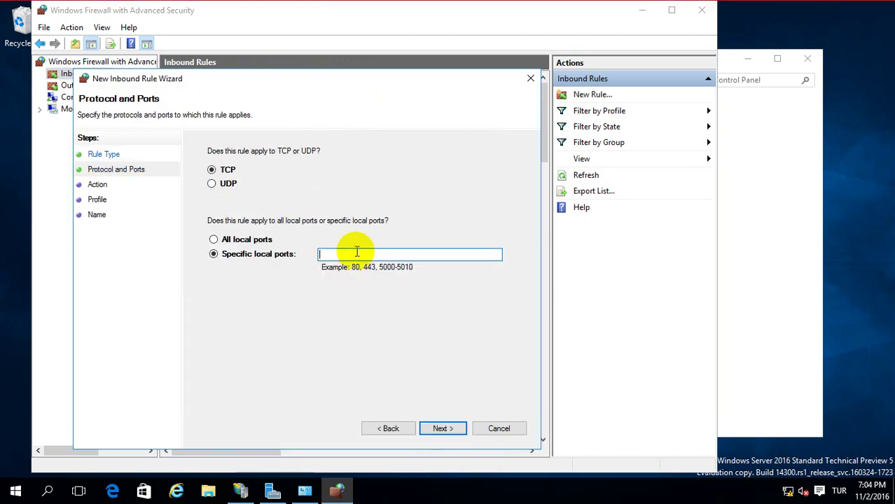
{"action": "type", "text": "21"}
Allow the connection on all profiles and name the rule 'FTP Access Port'.
{"action": "left_click", "coordinate": [443, 429]}
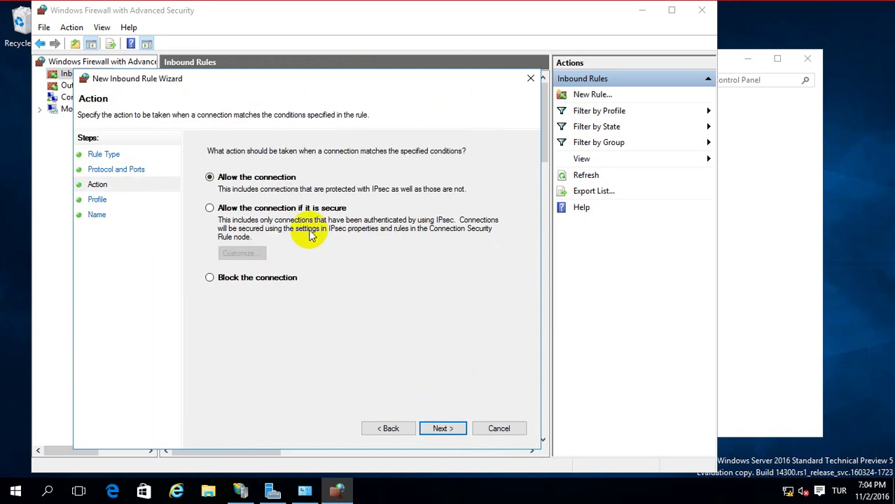
{"action": "left_click", "coordinate": [440, 429]}
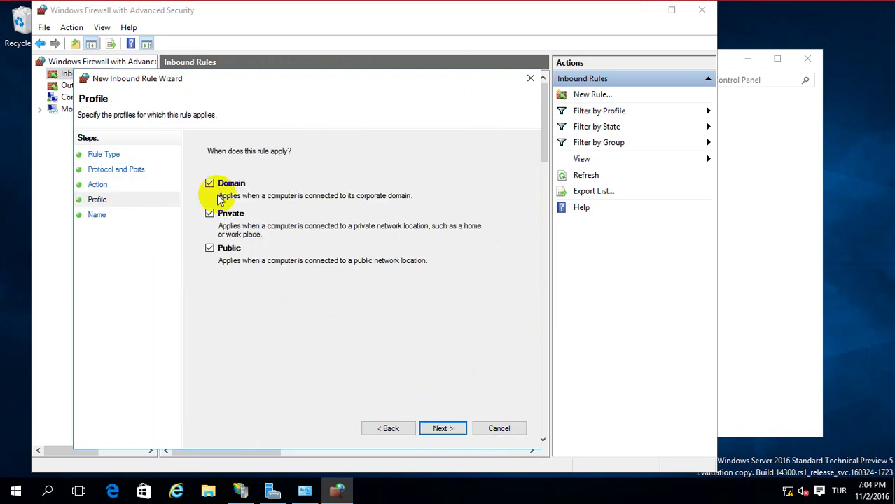
{"action": "left_click", "coordinate": [442, 427]}
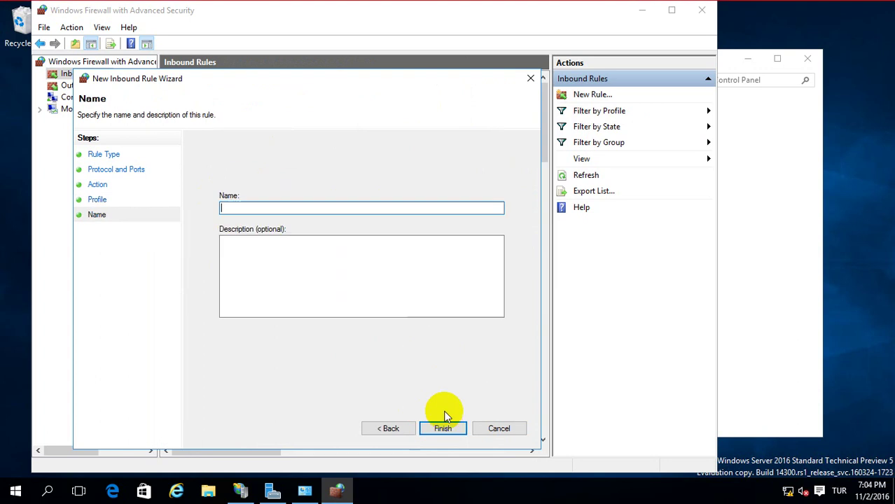
{"action": "type", "text": "FT"}
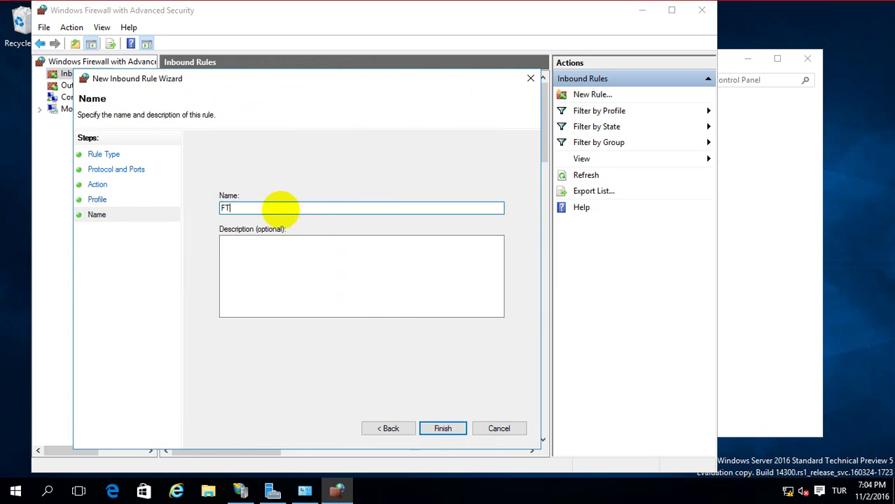
{"action": "type", "text": "P Access Port"}
{"action": "key", "text": "Tab"}
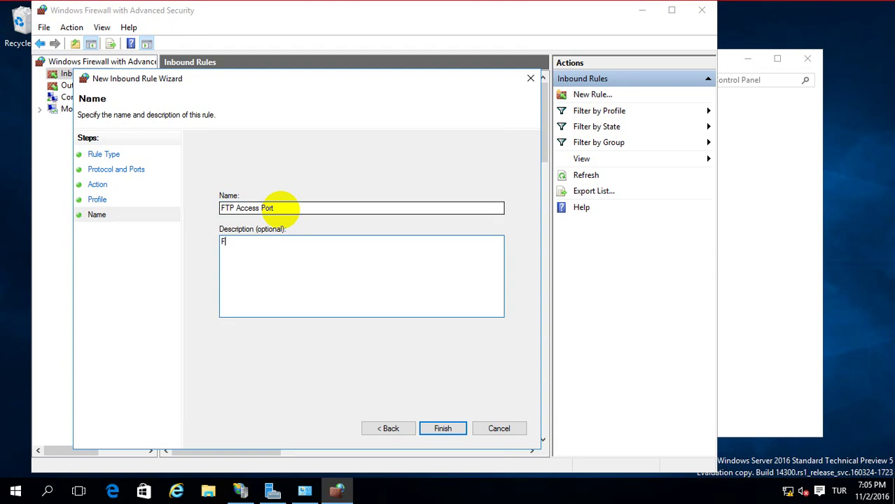
{"action": "type", "text": "FTP Access Port"}
{"action": "left_click", "coordinate": [441, 428]}
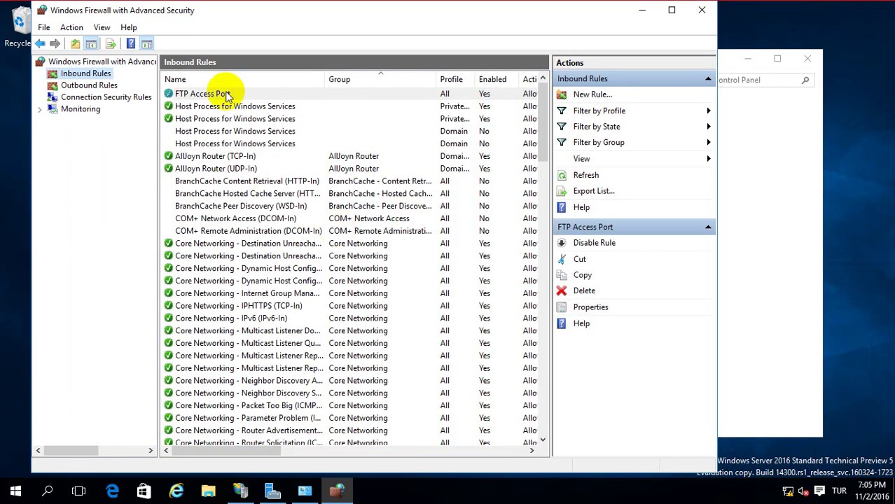
Close the firewall consoles, IIS Manager and the remaining open window.
{"action": "left_click", "coordinate": [702, 10]}
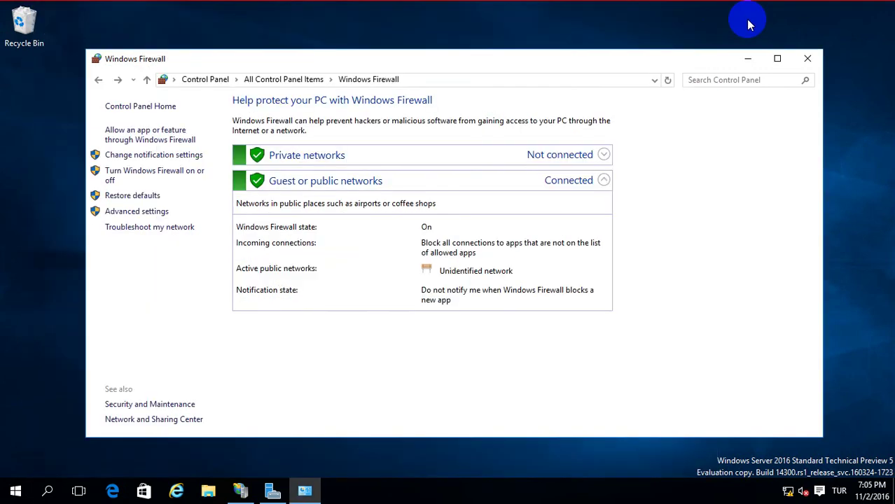
{"action": "left_click", "coordinate": [808, 58]}
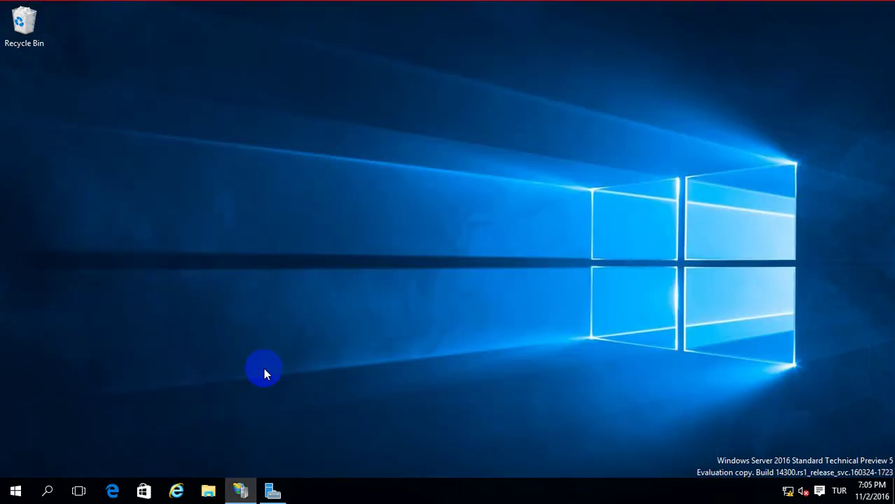
{"action": "left_click", "coordinate": [241, 491]}
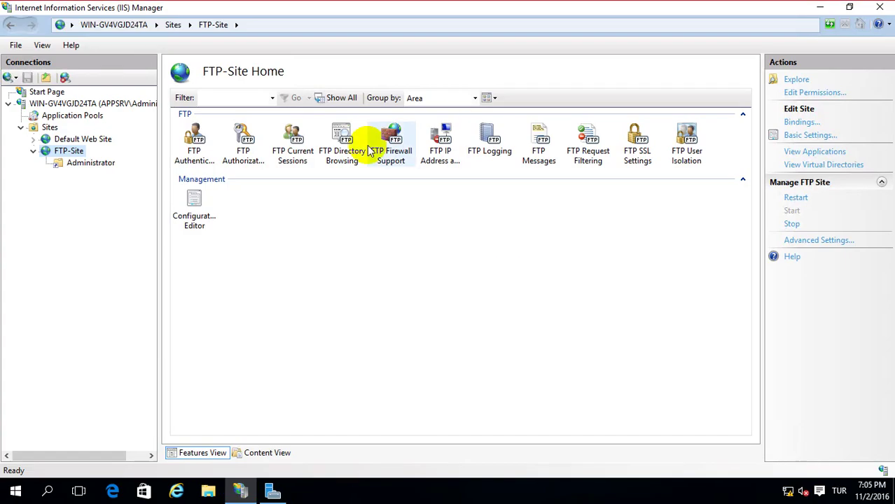
{"action": "left_click", "coordinate": [880, 8]}
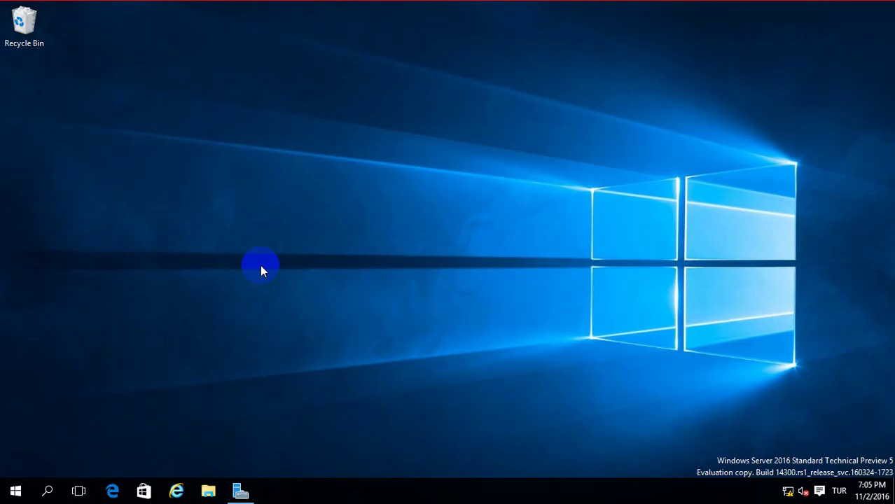
{"action": "right_click", "coordinate": [240, 490]}
{"action": "left_click", "coordinate": [234, 462]}
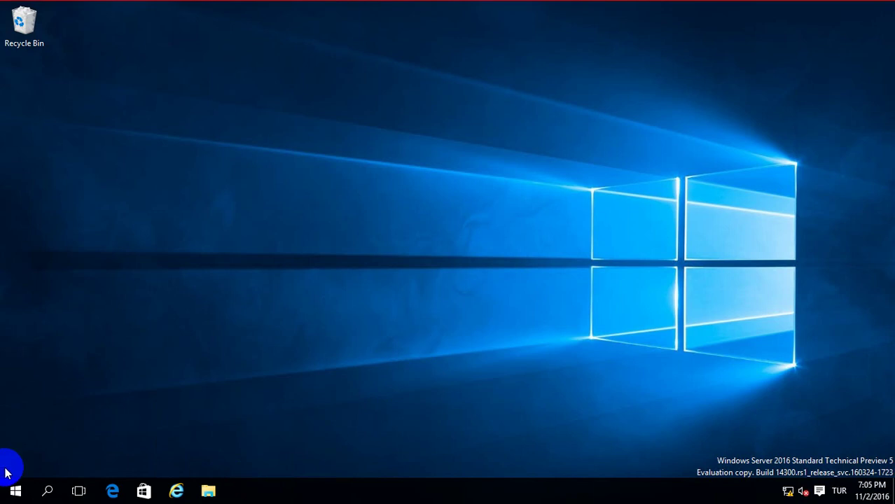
Launch Computer Management from the Start button's Win+X menu.
{"action": "left_click", "coordinate": [14, 491]}
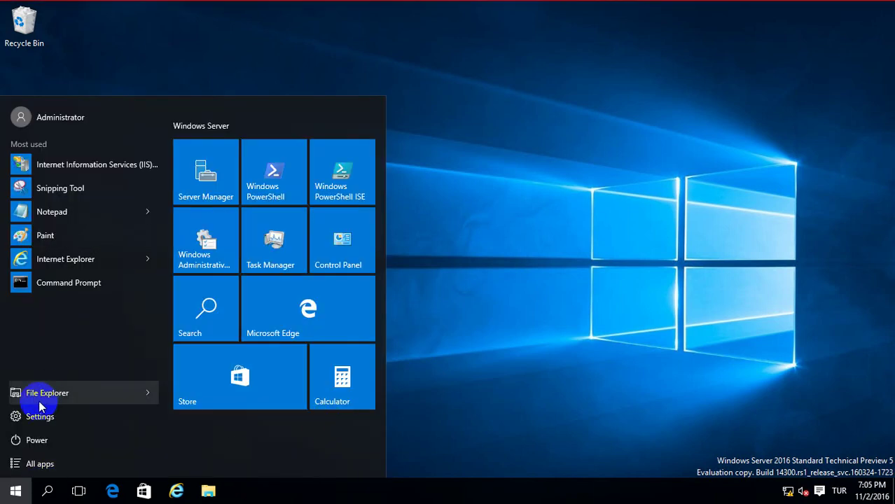
{"action": "left_click", "coordinate": [521, 257]}
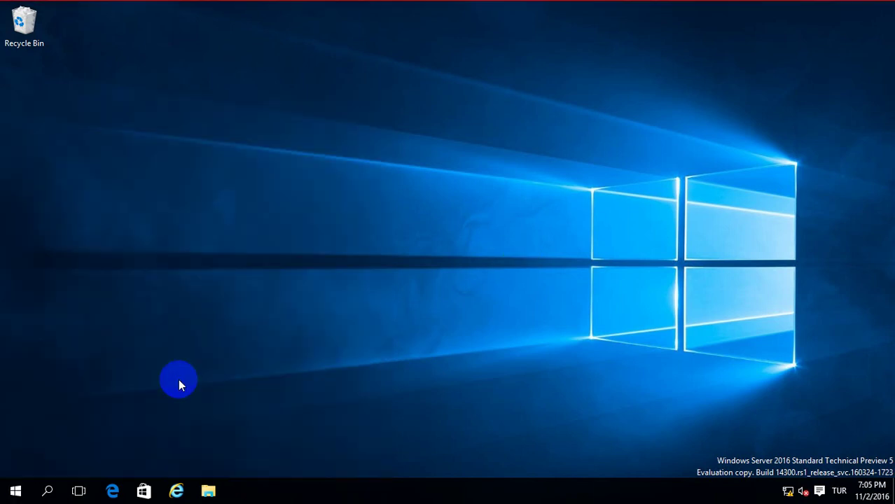
{"action": "right_click", "coordinate": [15, 491]}
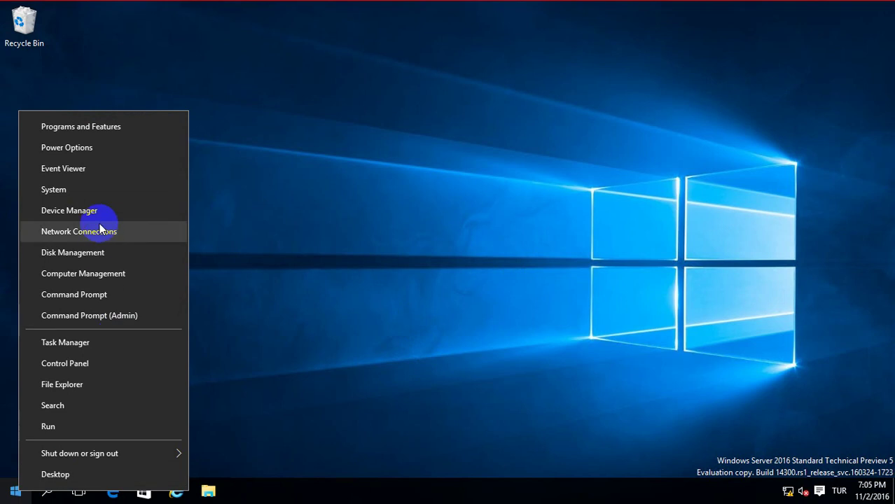
{"action": "left_click", "coordinate": [523, 314]}
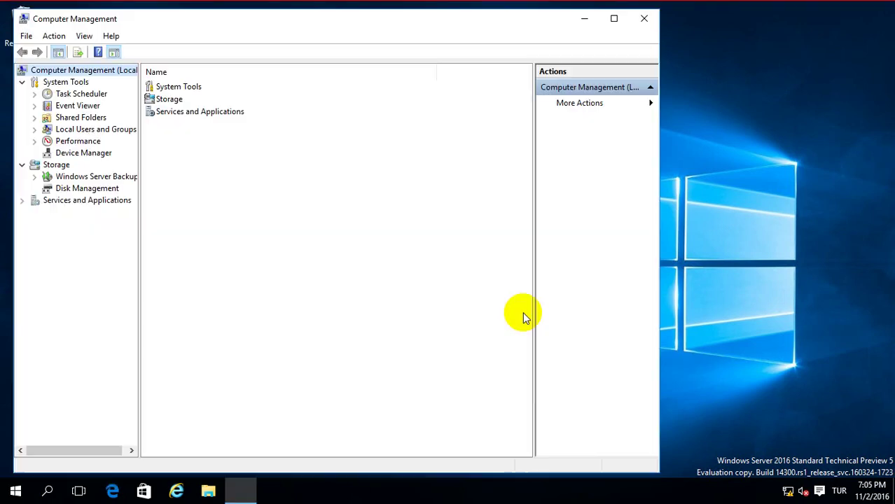
Show the local Users list under Local Users and Groups, then launch Notepad via Run.
{"action": "double_click", "coordinate": [76, 132]}
{"action": "left_click", "coordinate": [77, 141]}
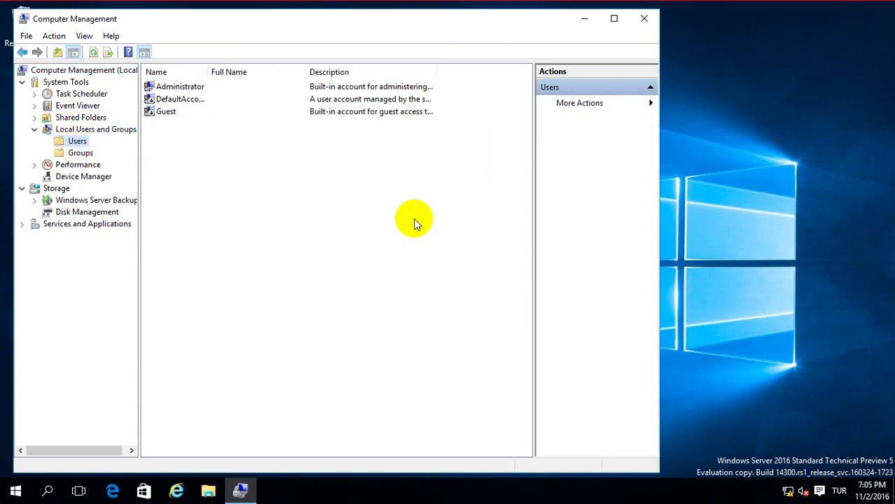
{"action": "right_click", "coordinate": [17, 493]}
{"action": "left_click", "coordinate": [63, 418]}
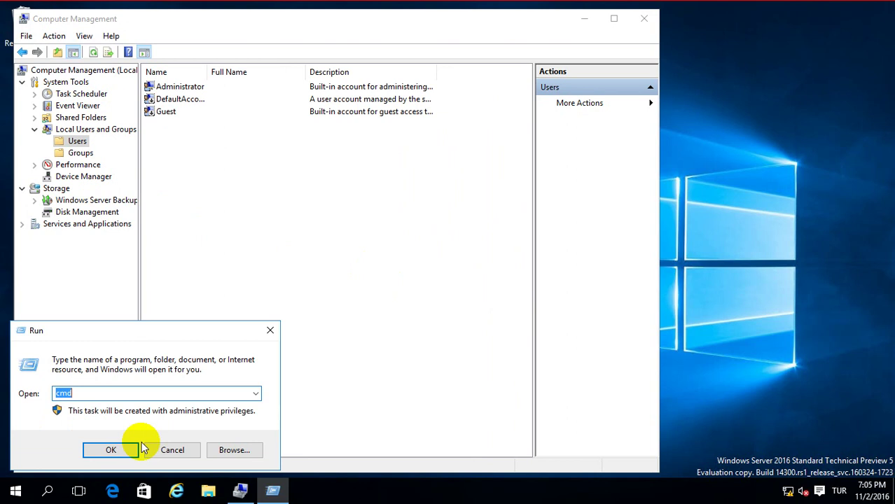
{"action": "type", "text": "notepad"}
{"action": "key", "text": "Return"}
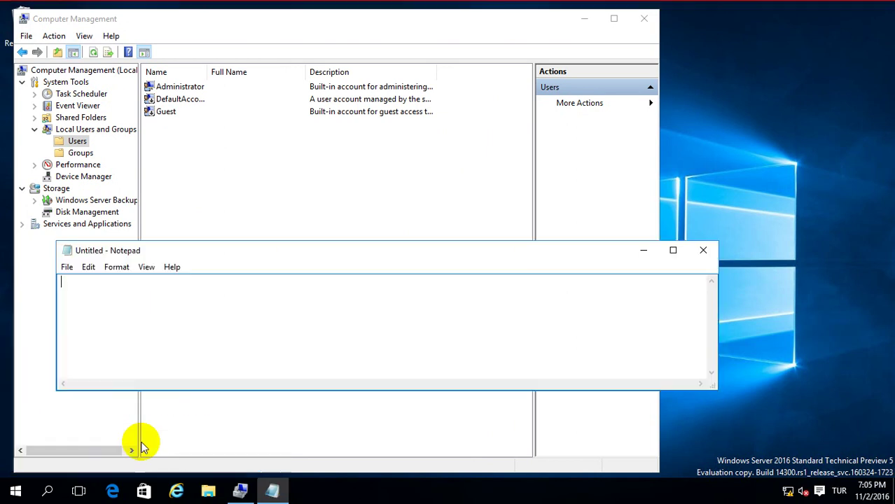
Write the Notepad reminder 'Create another FTP Users' and return to Computer Management.
{"action": "type", "text": "Create an"}
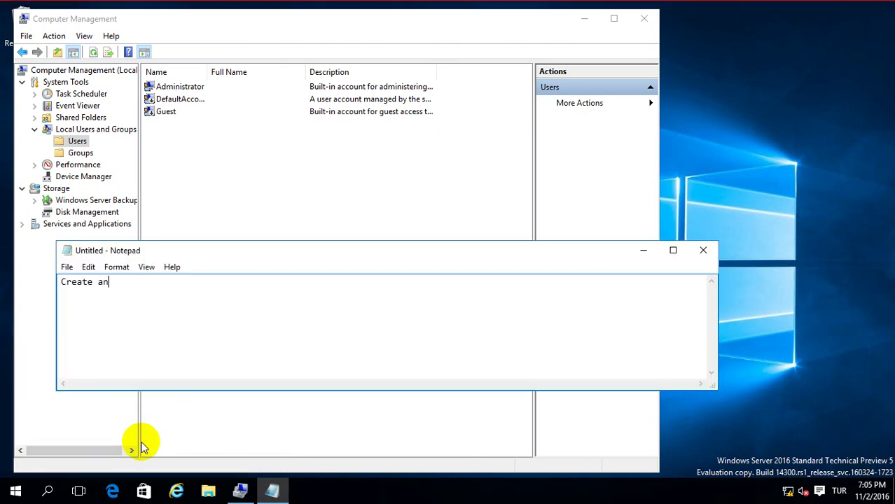
{"action": "type", "text": "a"}
{"action": "key", "text": "BackSpace"}
{"action": "type", "text": "other FTP Users"}
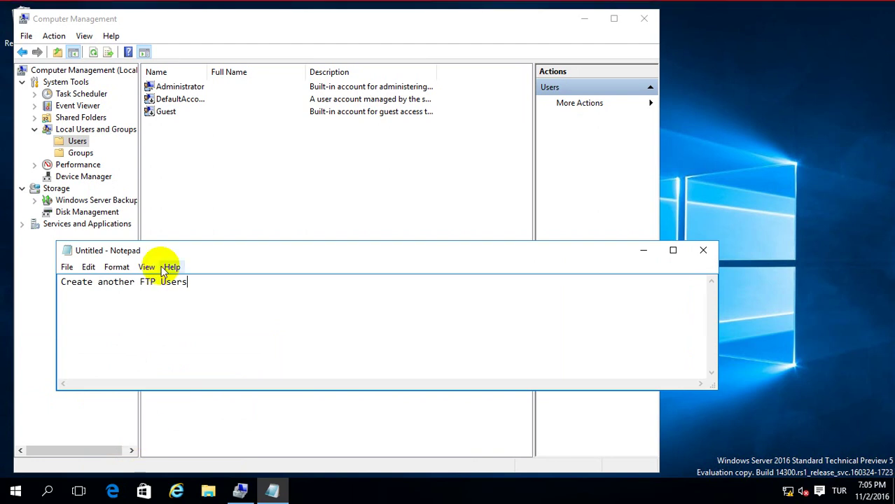
{"action": "left_click", "coordinate": [196, 171]}
Start a new local user named Johnd and fill in its name details.
{"action": "right_click", "coordinate": [222, 144]}
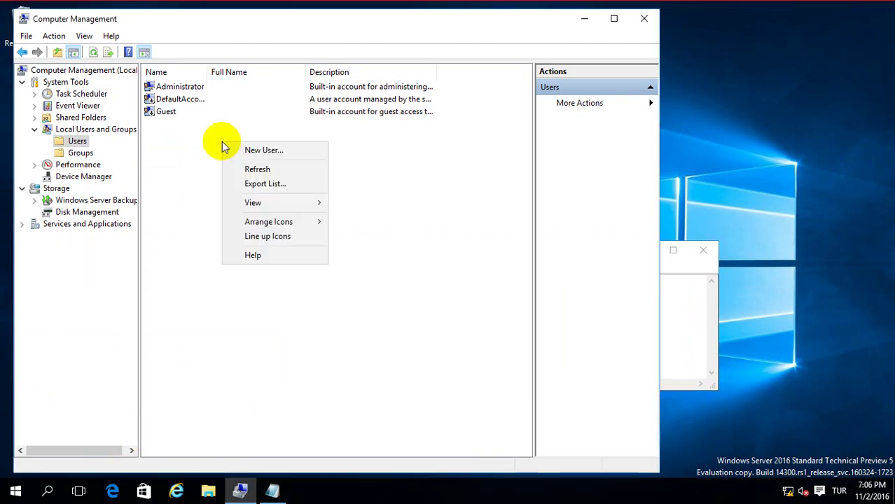
{"action": "left_click", "coordinate": [256, 149]}
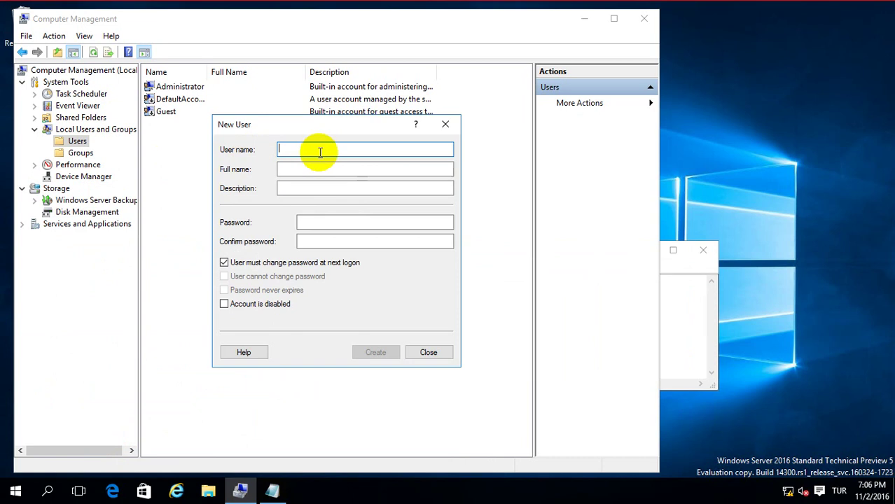
{"action": "type", "text": "John"}
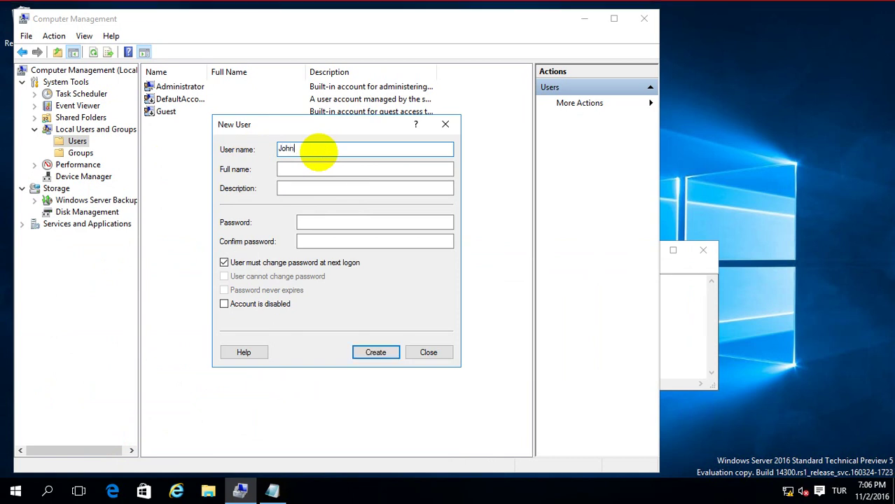
{"action": "type", "text": "d"}
{"action": "key", "text": "Tab"}
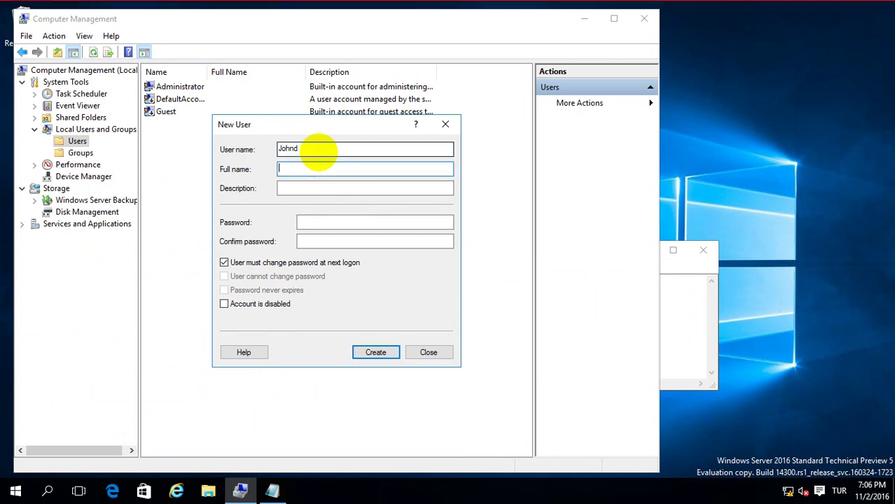
{"action": "type", "text": "Johnd"}
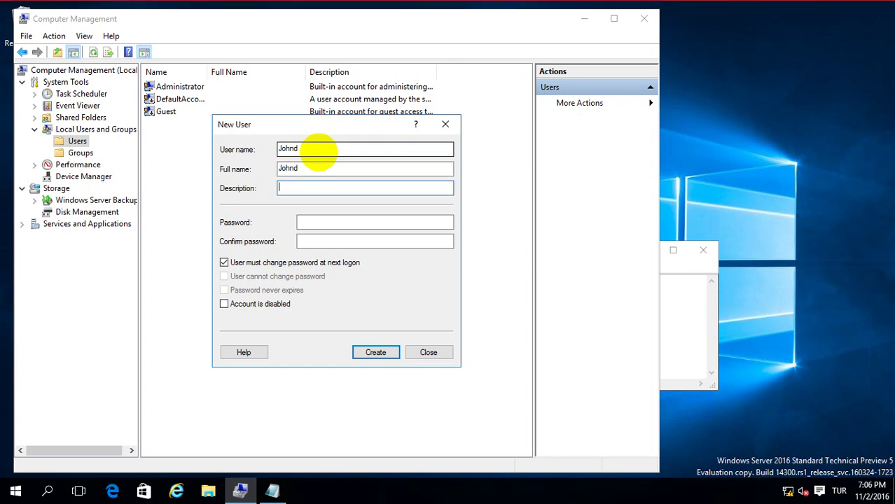
{"action": "type", "text": "Johnd FTP User"}
Turn off the forced password change, set the account password, create Johnd and open its properties.
{"action": "left_click", "coordinate": [298, 263]}
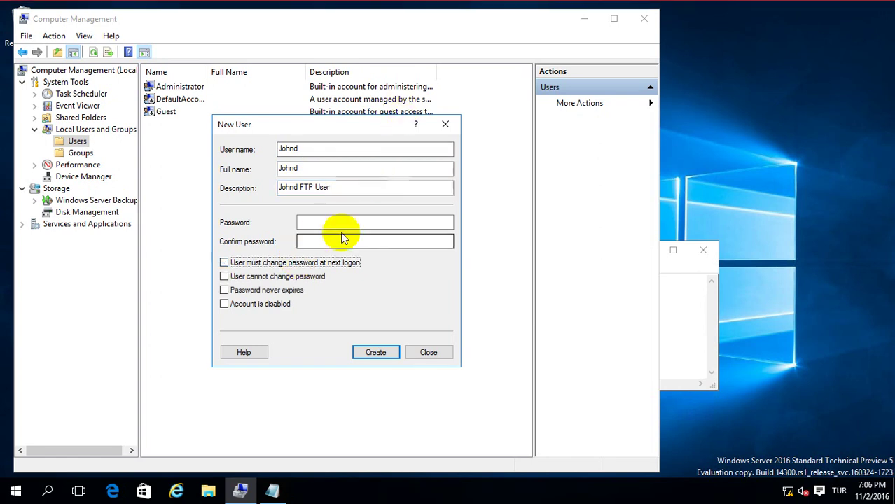
{"action": "left_click", "coordinate": [344, 224]}
{"action": "key", "text": "Caps_Lock"}
{"action": "type", "text": "P"}
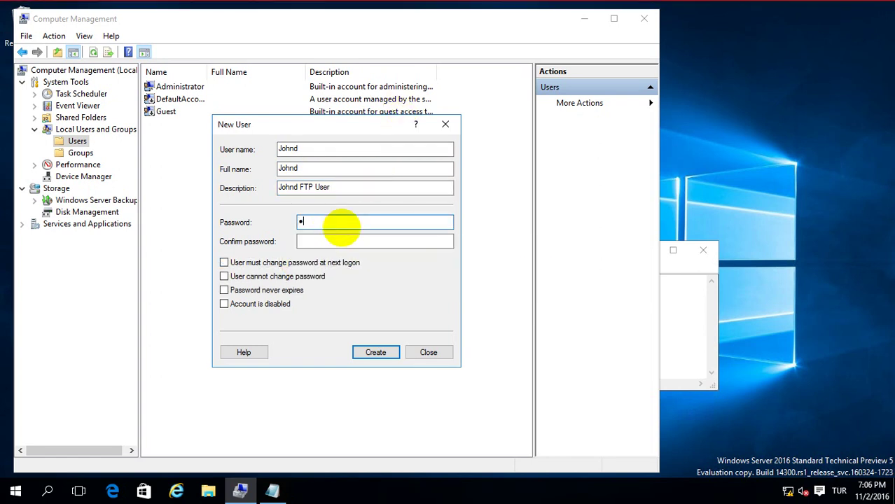
{"action": "type", "text": "@ssw0r"}
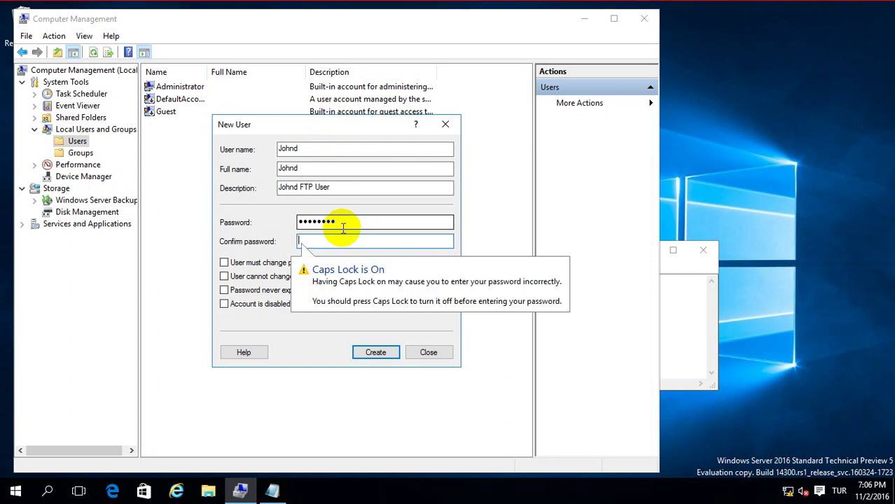
{"action": "type", "text": "P@ssw0r"}
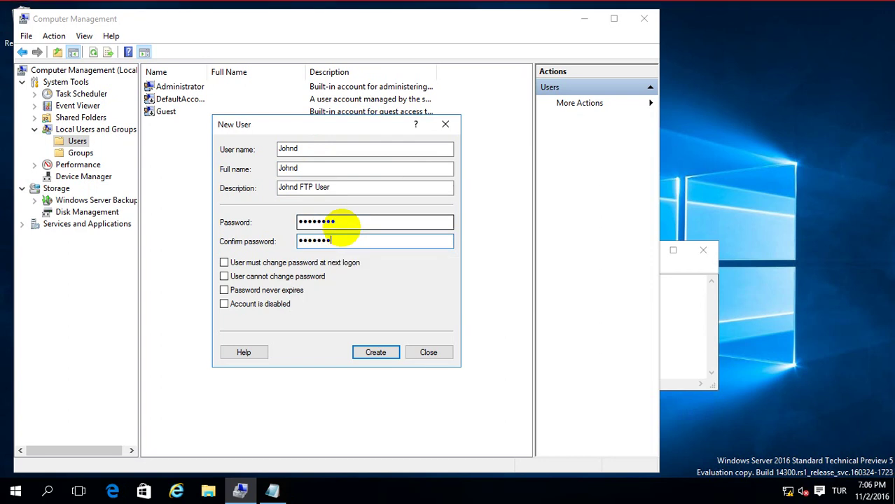
{"action": "left_click", "coordinate": [375, 351]}
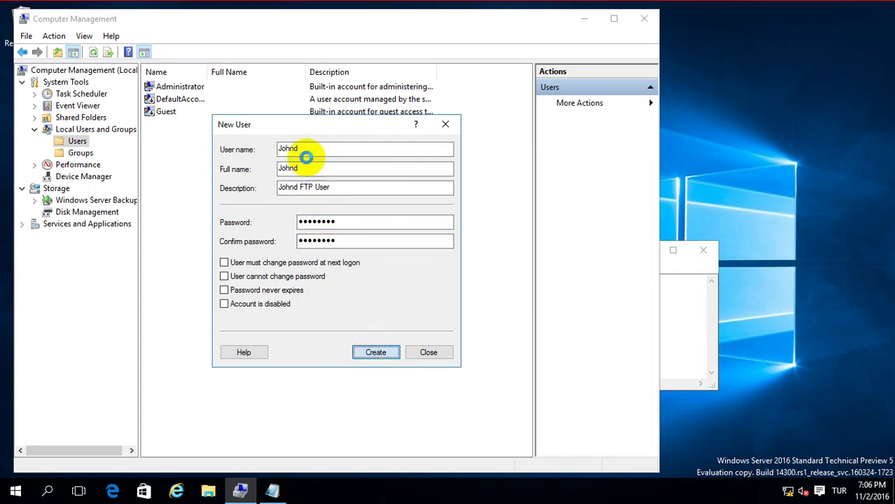
{"action": "left_click", "coordinate": [425, 354]}
{"action": "double_click", "coordinate": [322, 126]}
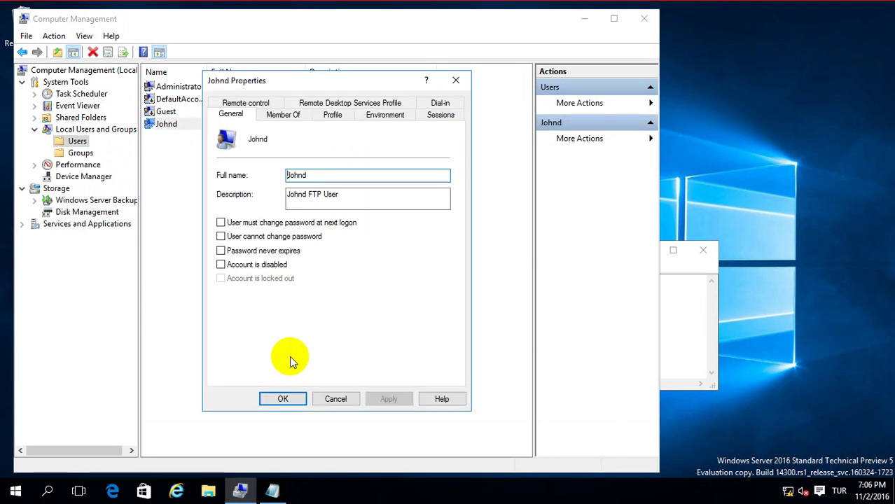
Add johnd as a member of the FTP Users group and apply the change.
{"action": "left_click", "coordinate": [282, 399]}
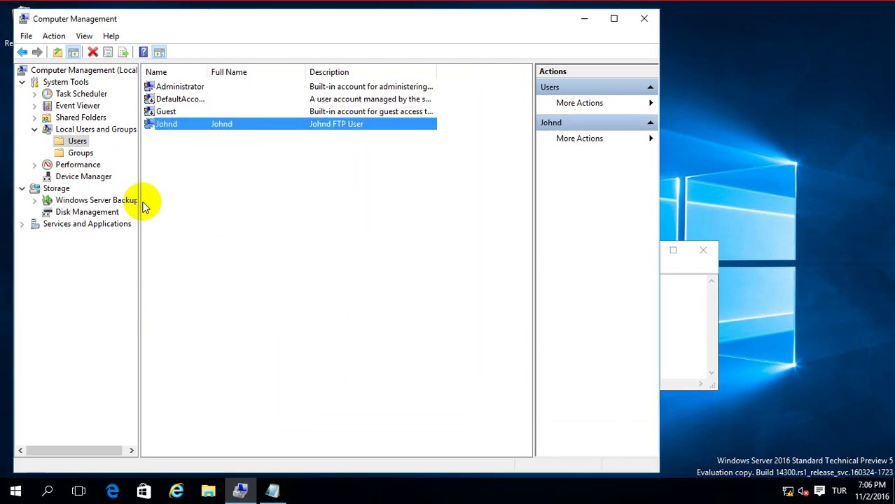
{"action": "left_click", "coordinate": [92, 154]}
{"action": "double_click", "coordinate": [176, 386]}
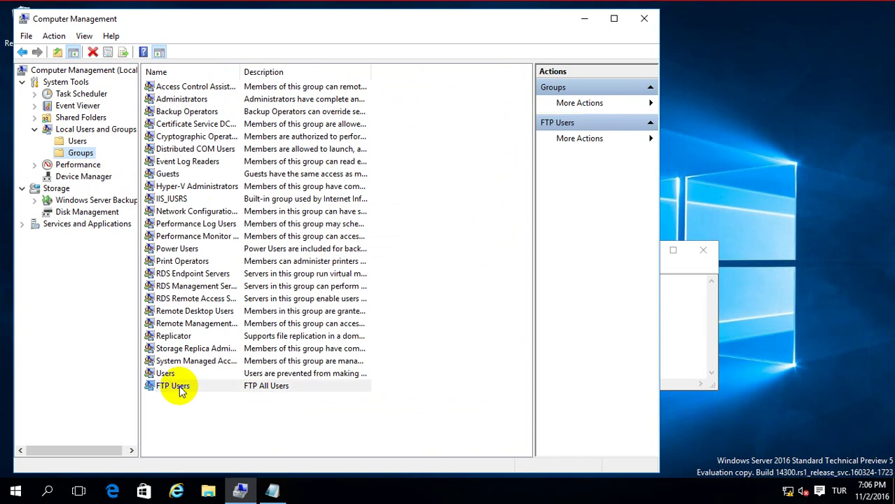
{"action": "left_click", "coordinate": [238, 325]}
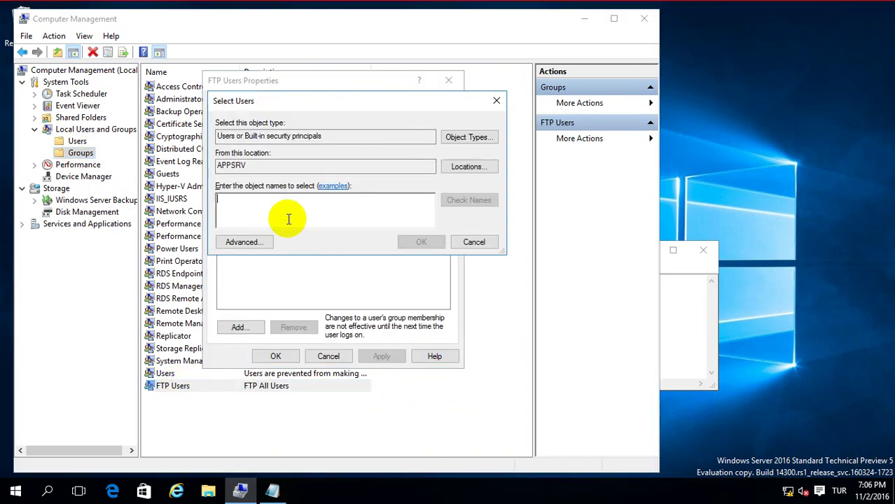
{"action": "type", "text": "jo"}
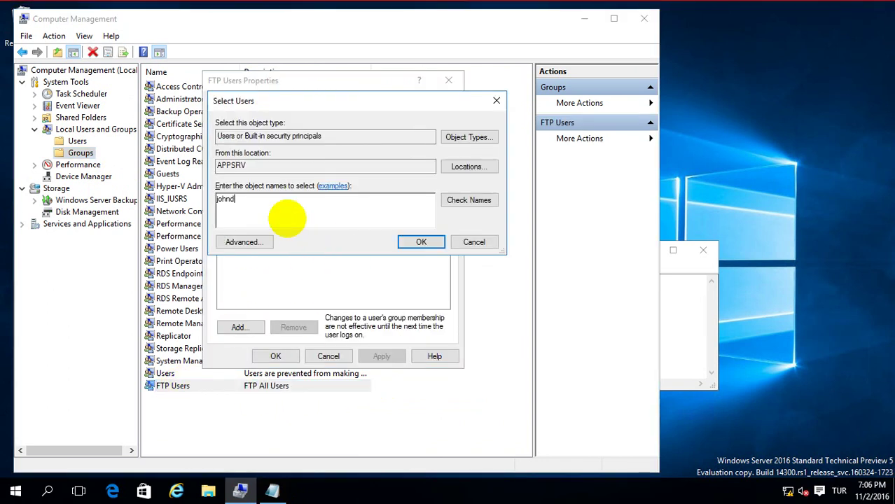
{"action": "type", "text": "hnd"}
{"action": "left_click", "coordinate": [446, 200]}
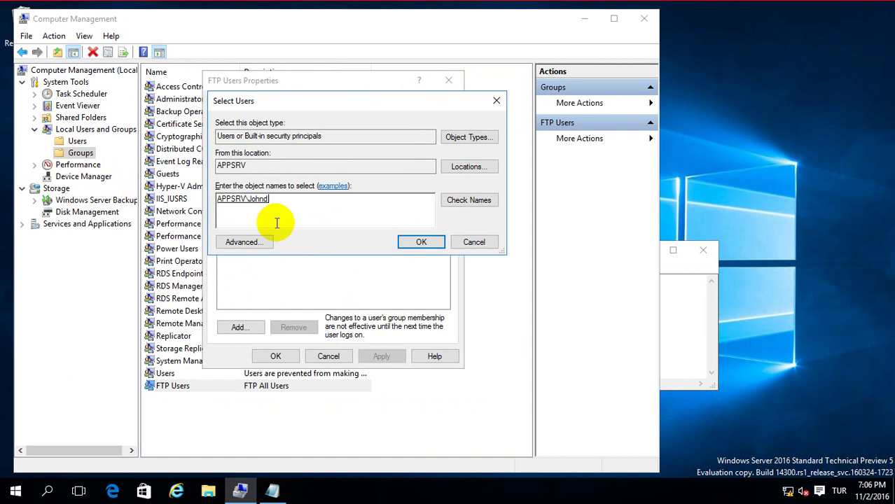
{"action": "left_click", "coordinate": [421, 243]}
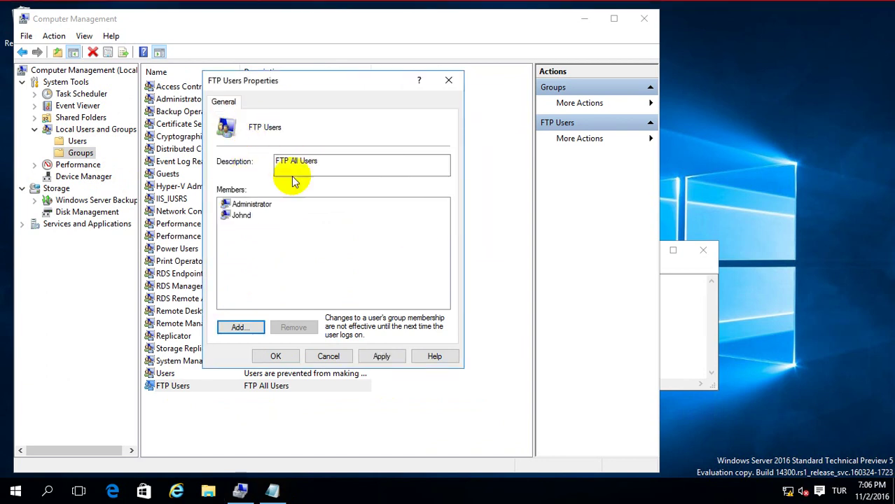
{"action": "left_click", "coordinate": [381, 357]}
{"action": "left_click", "coordinate": [275, 357]}
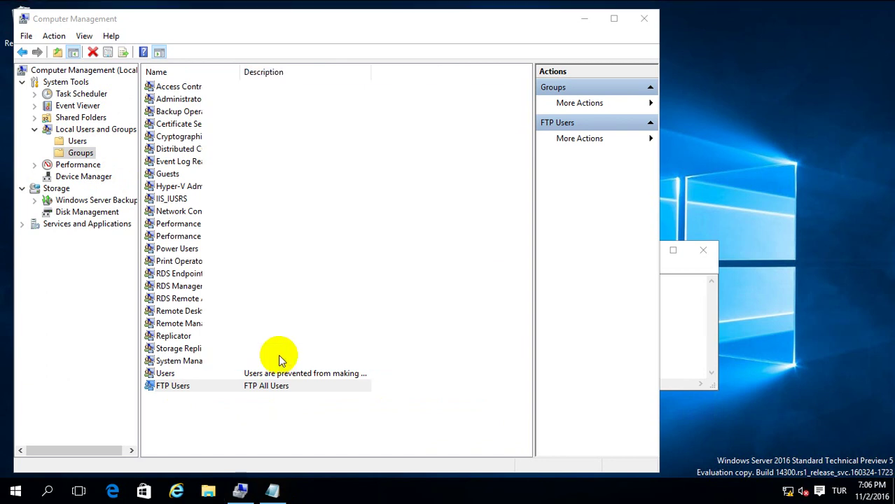
Close Computer Management and launch IIS Manager from the Start menu.
{"action": "left_click", "coordinate": [644, 18]}
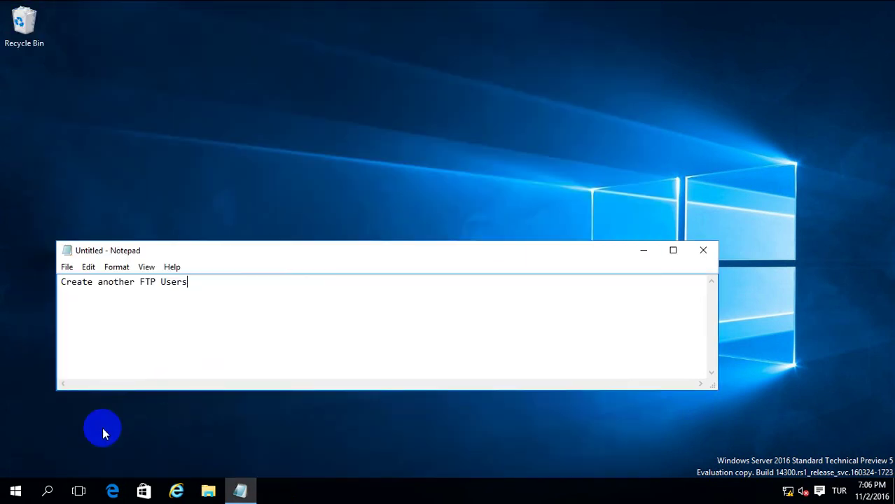
{"action": "left_click", "coordinate": [16, 490]}
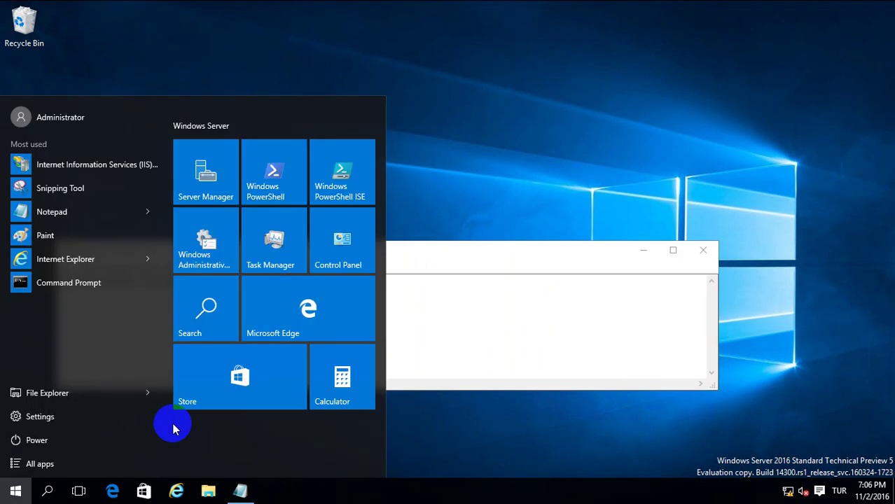
{"action": "left_click", "coordinate": [80, 168]}
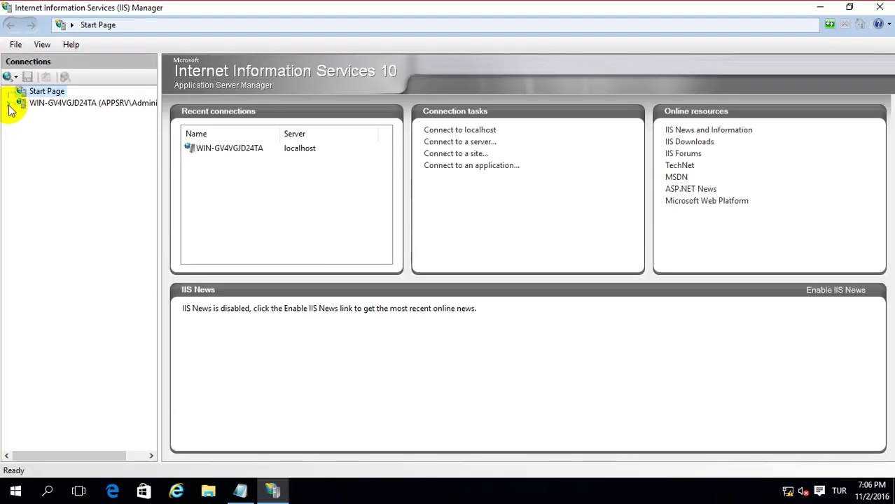
Expand FTP-Site and begin a new virtual directory with the Johnd alias.
{"action": "left_click", "coordinate": [10, 105]}
{"action": "left_click", "coordinate": [21, 128]}
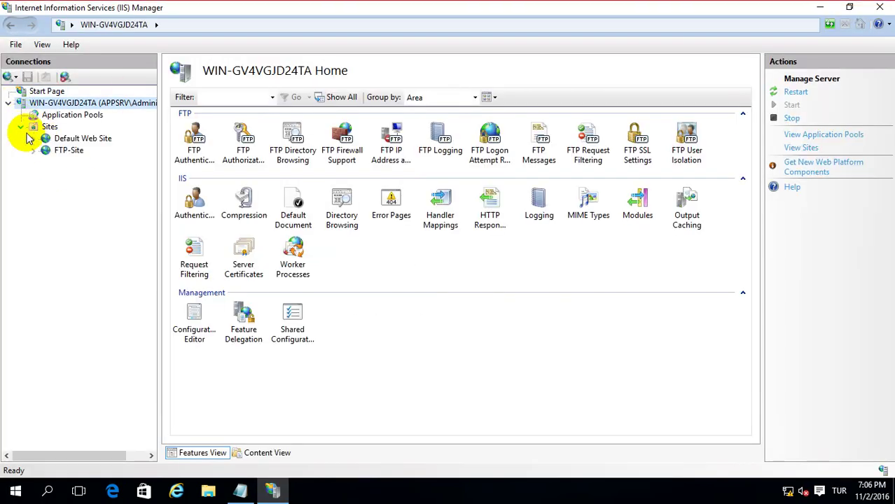
{"action": "left_click", "coordinate": [33, 150]}
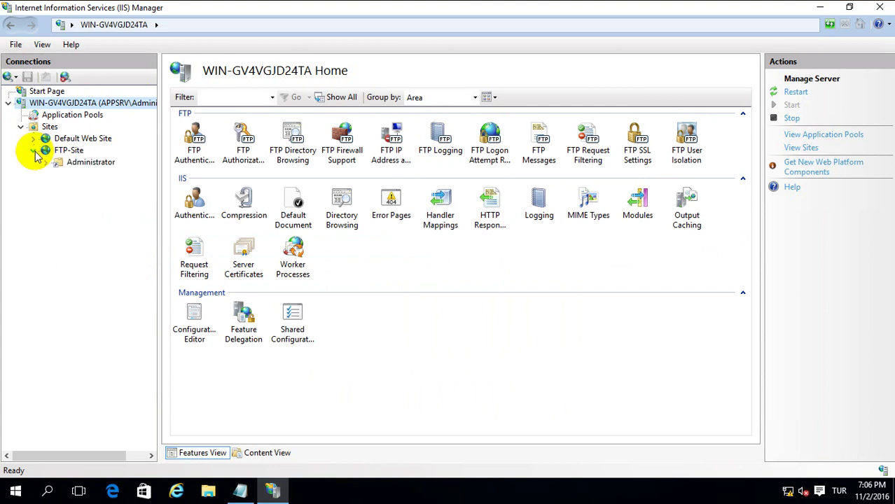
{"action": "right_click", "coordinate": [70, 154]}
{"action": "left_click", "coordinate": [129, 214]}
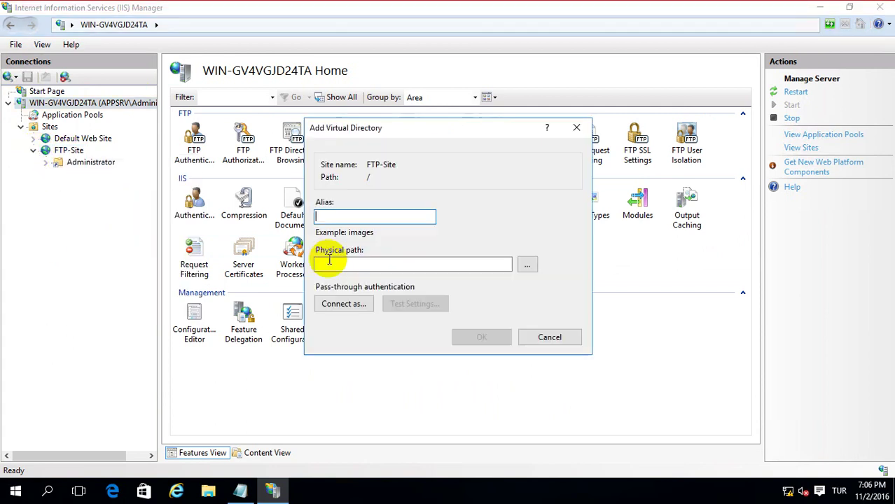
{"action": "type", "text": "Jo"}
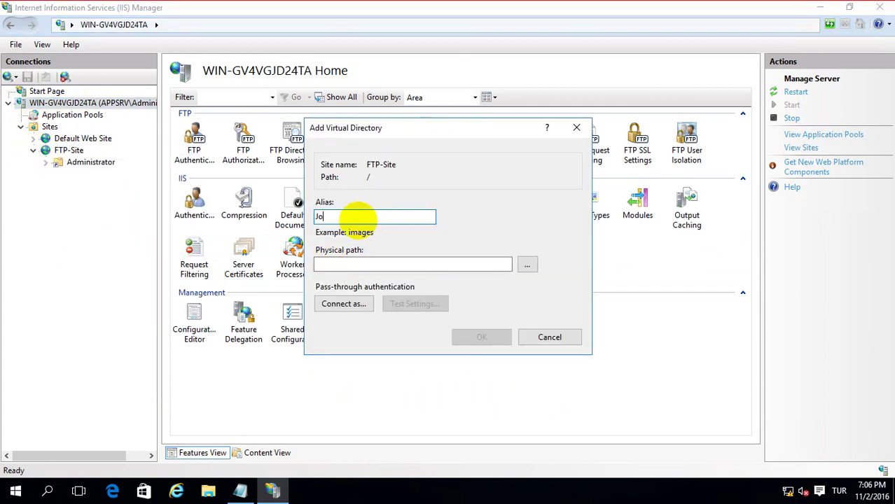
{"action": "type", "text": "hnd"}
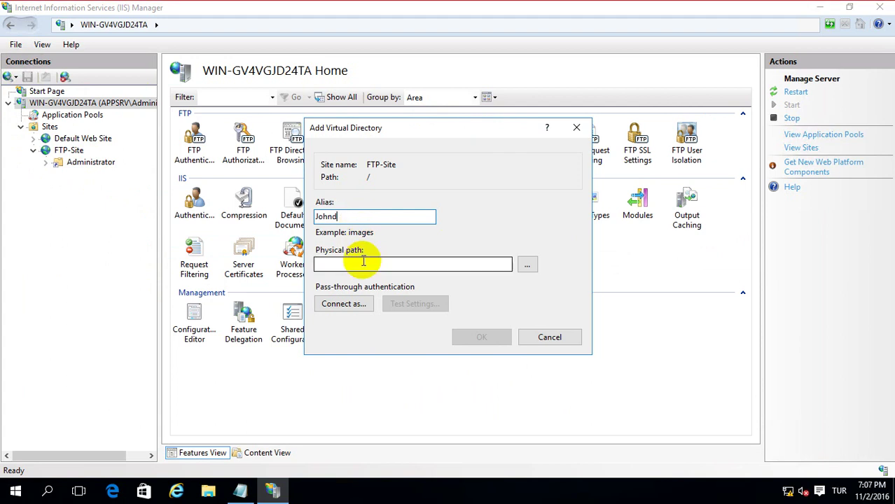
Create a new Johnd folder under C:\FTP as the physical path and add the virtual directory.
{"action": "left_click", "coordinate": [527, 264]}
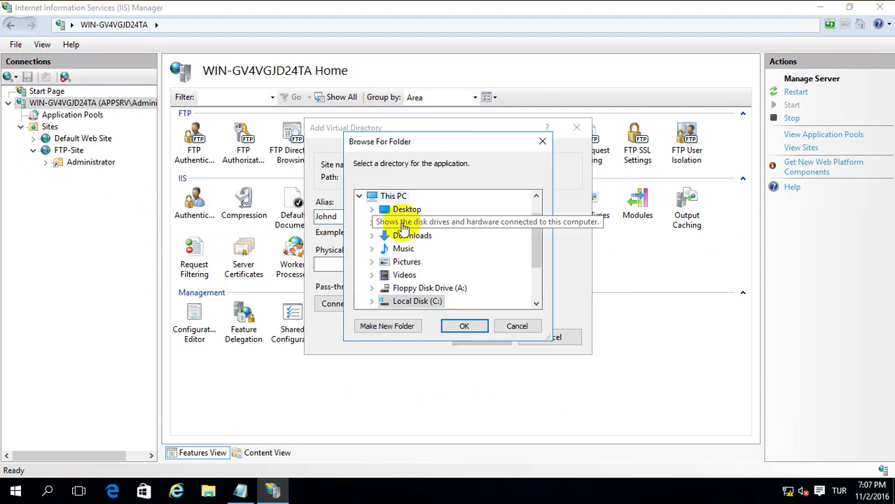
{"action": "double_click", "coordinate": [410, 301]}
{"action": "scroll", "coordinate": [494, 287], "scroll_direction": "down", "scroll_amount": 1}
{"action": "scroll", "coordinate": [419, 232], "scroll_direction": "up", "scroll_amount": 1}
{"action": "left_click", "coordinate": [415, 223]}
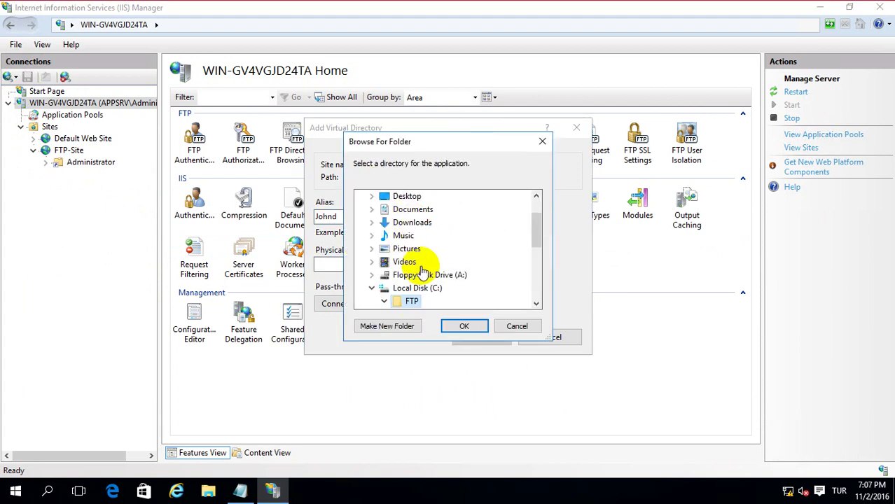
{"action": "left_click", "coordinate": [400, 327]}
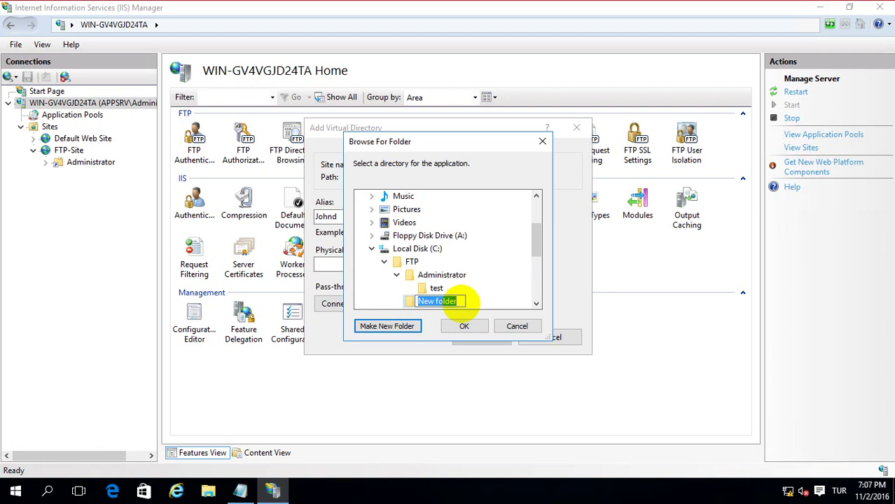
{"action": "type", "text": "Johnd"}
{"action": "left_click", "coordinate": [475, 327]}
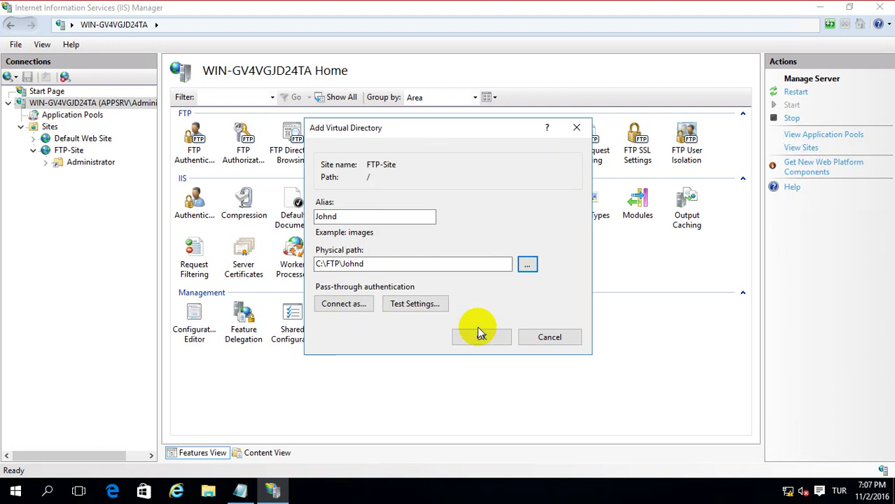
{"action": "left_click", "coordinate": [481, 337]}
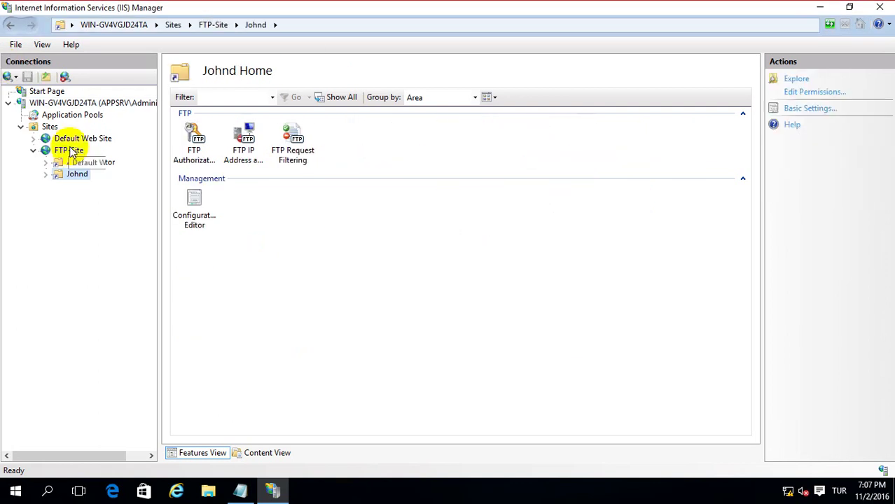
Disable inheritance on the Johnd folder, converting inherited permissions to explicit ones.
{"action": "right_click", "coordinate": [73, 175]}
{"action": "left_click", "coordinate": [124, 197]}
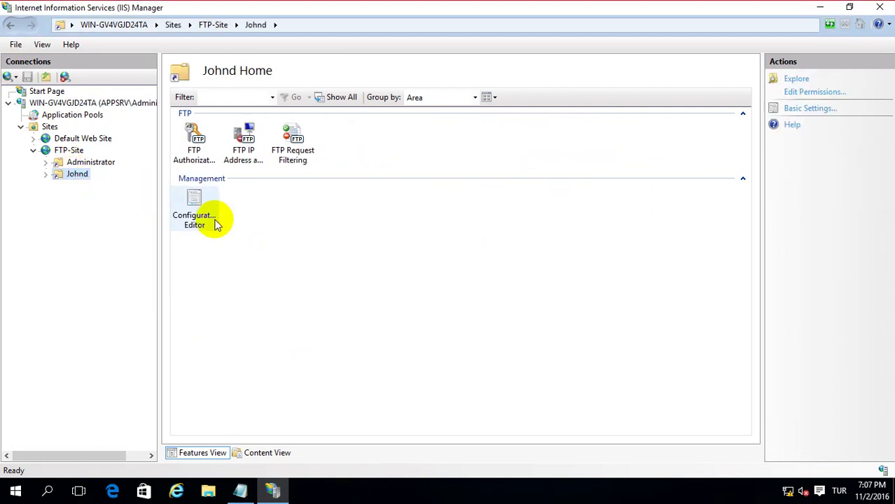
{"action": "left_click", "coordinate": [221, 188]}
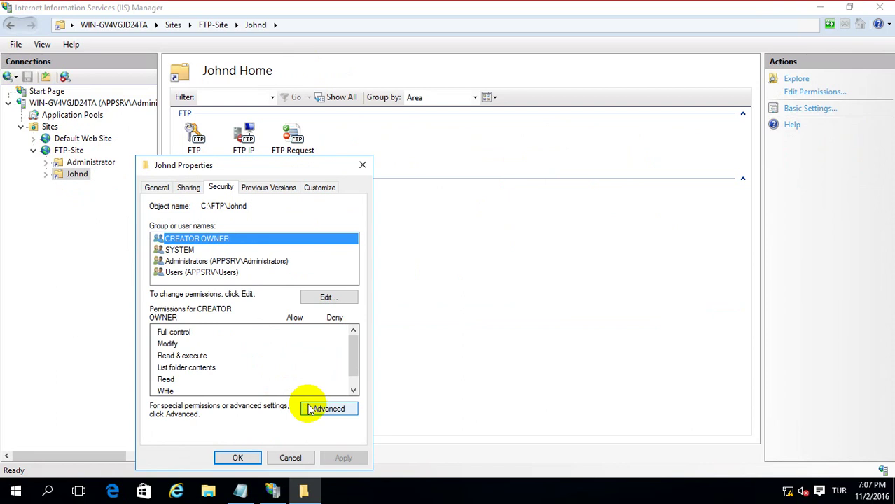
{"action": "left_click", "coordinate": [316, 409]}
{"action": "left_click", "coordinate": [273, 348]}
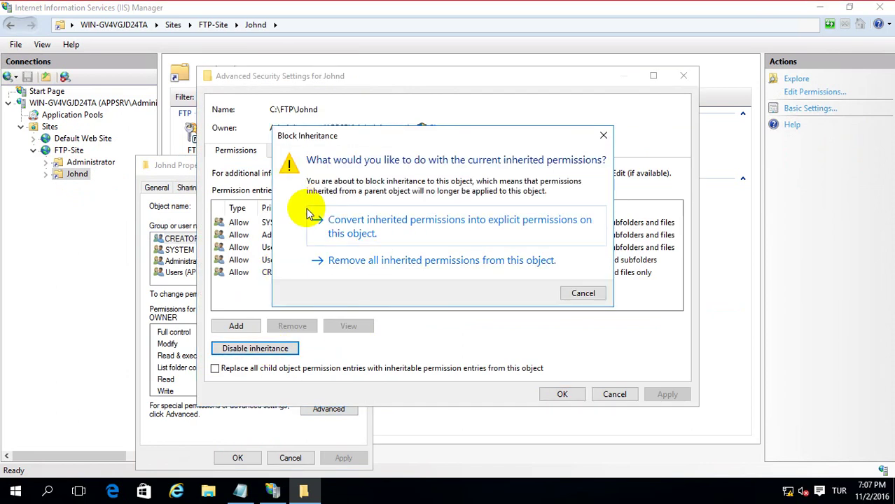
{"action": "left_click", "coordinate": [300, 215]}
{"action": "left_click", "coordinate": [666, 394]}
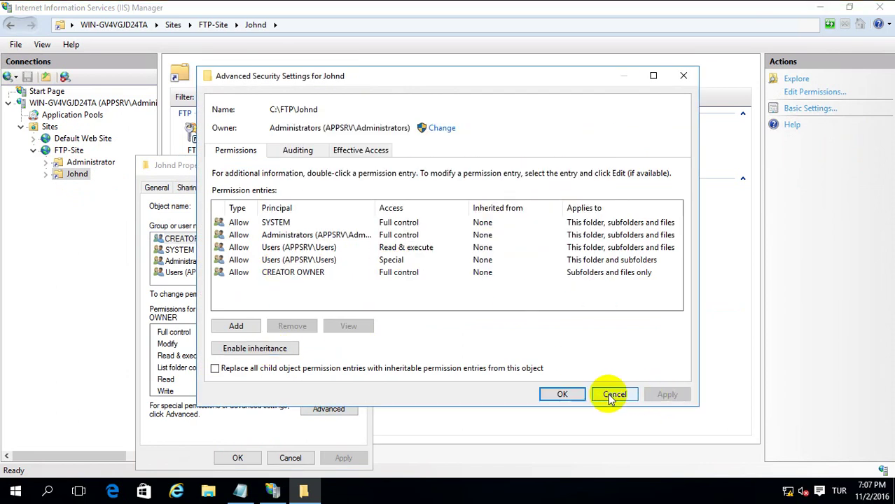
{"action": "left_click", "coordinate": [563, 394]}
Remove the Users group from the Johnd folder and give johnd Modify access.
{"action": "left_click", "coordinate": [329, 297]}
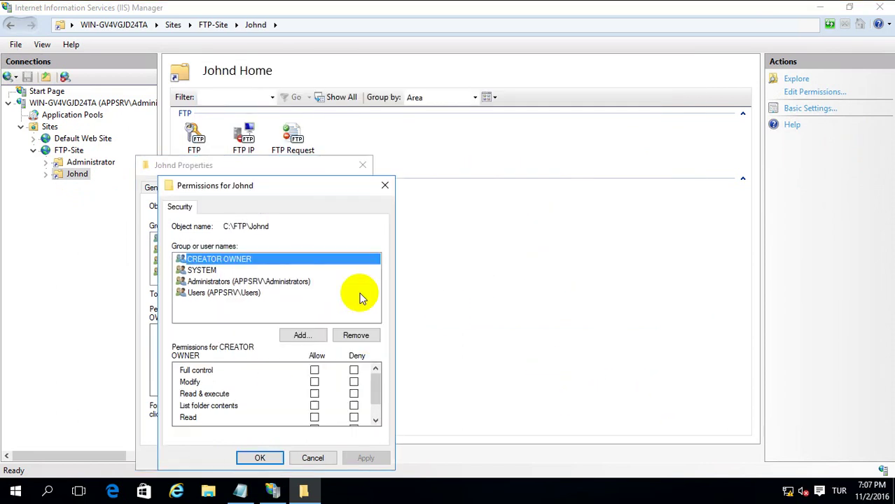
{"action": "left_click", "coordinate": [240, 294]}
{"action": "left_click", "coordinate": [352, 335]}
{"action": "left_click", "coordinate": [309, 337]}
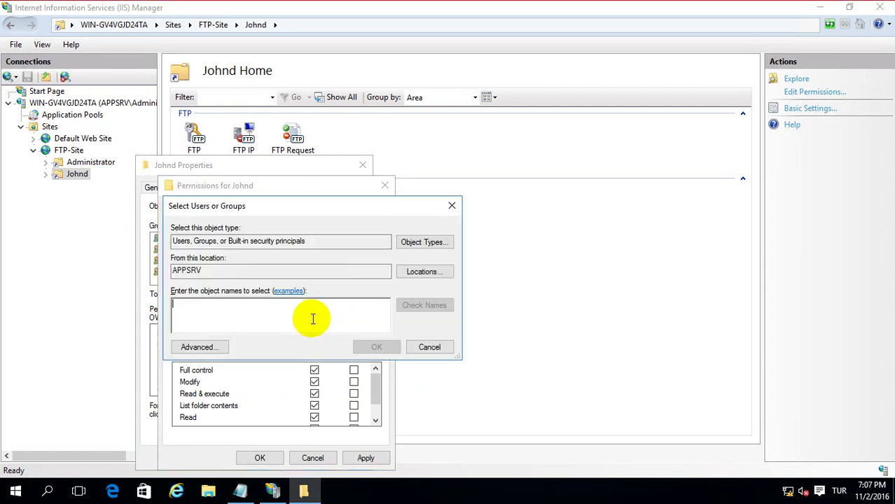
{"action": "type", "text": "johnd"}
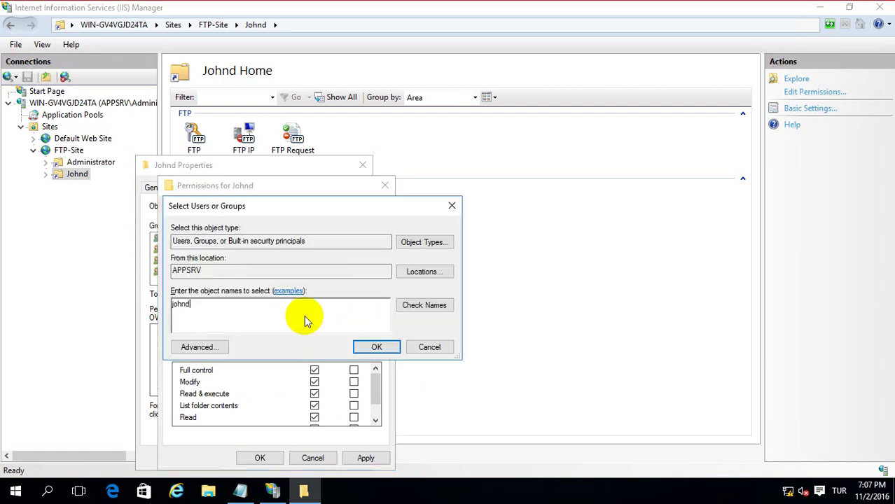
{"action": "key", "text": "Return"}
{"action": "left_click", "coordinate": [384, 459]}
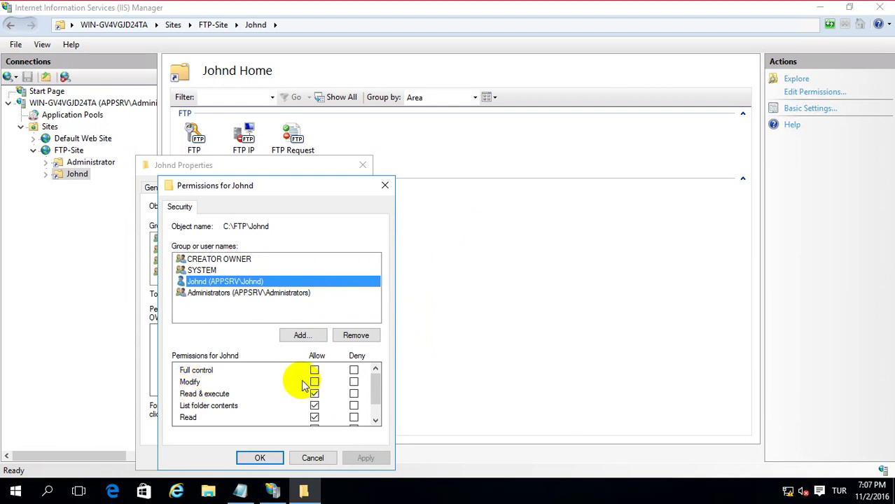
{"action": "left_click", "coordinate": [313, 382]}
{"action": "left_click", "coordinate": [355, 458]}
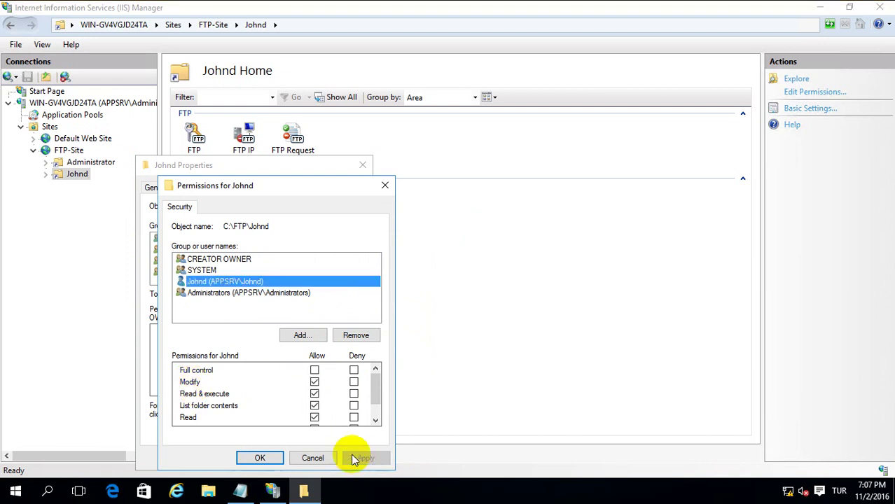
{"action": "left_click", "coordinate": [260, 459]}
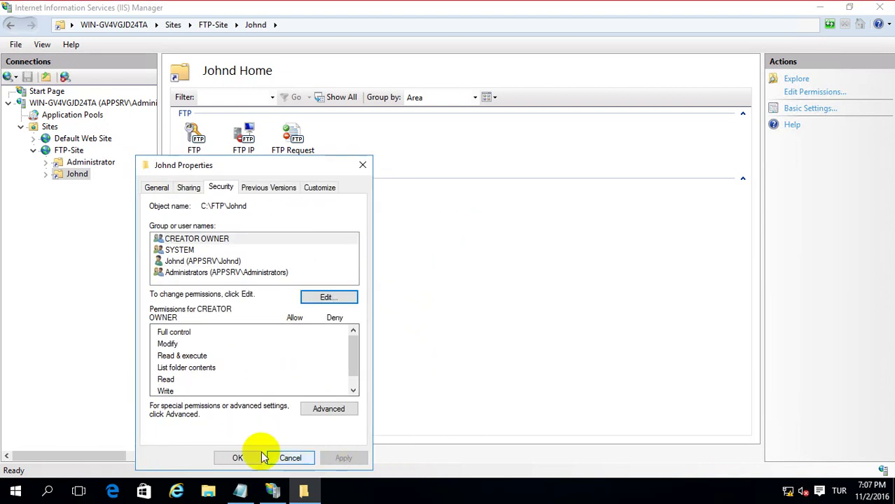
{"action": "left_click", "coordinate": [67, 174]}
{"action": "left_click", "coordinate": [342, 311]}
Replace the Notepad note with 'User Create has been completed. Now testing users another machine.'.
{"action": "left_click", "coordinate": [816, 13]}
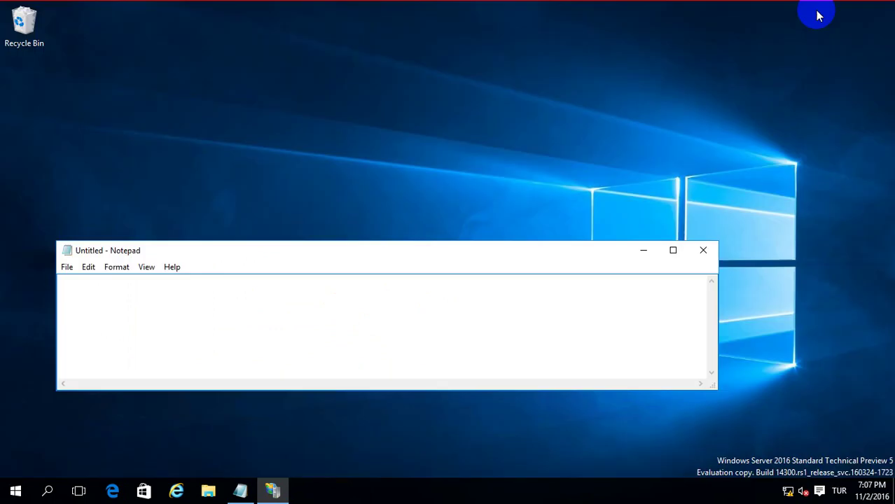
{"action": "left_click", "coordinate": [236, 304]}
{"action": "type", "text": "Create another FTP Users"}
{"action": "left_click_drag", "start_coordinate": [236, 304], "coordinate": [7, 265]}
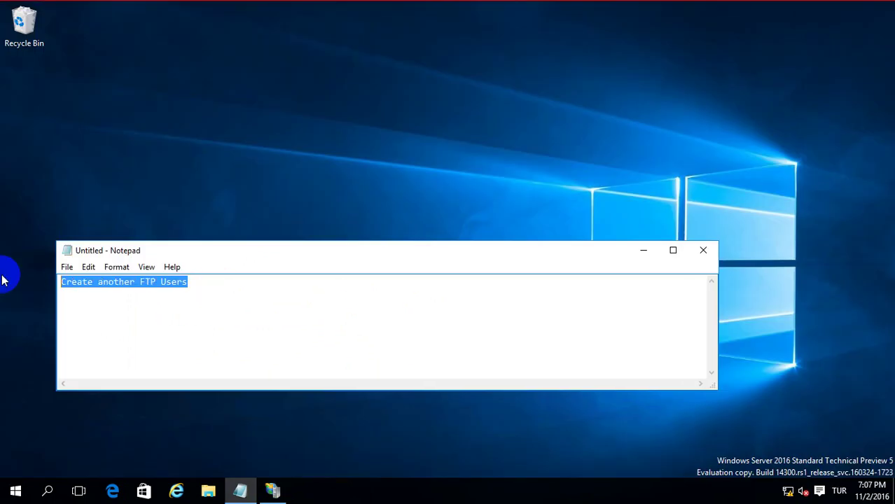
{"action": "type", "text": "User Cre"}
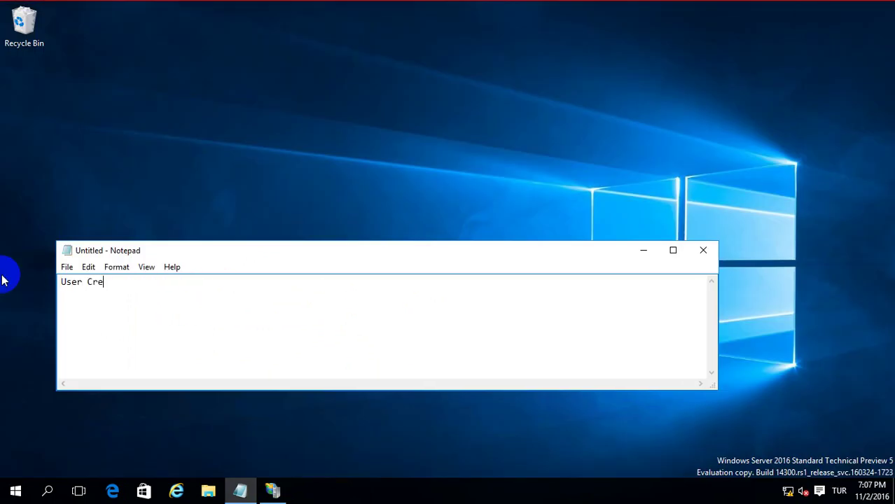
{"action": "type", "text": "ate has been comp"}
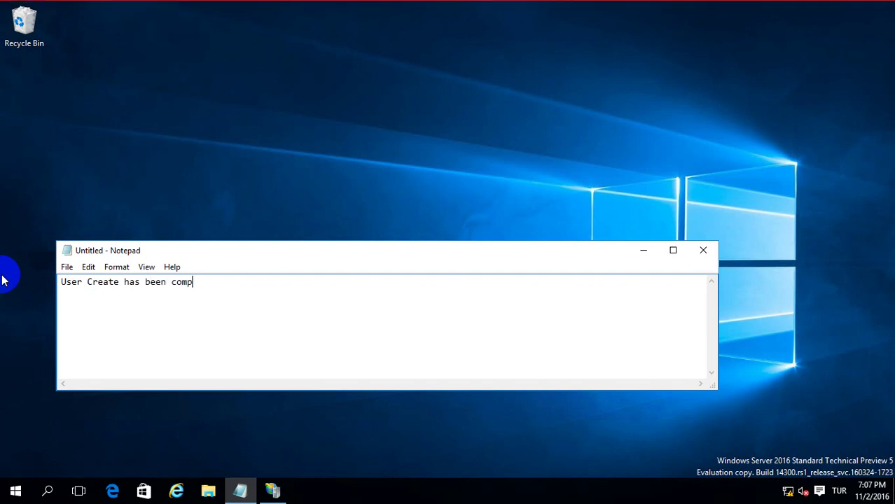
{"action": "type", "text": "la"}
{"action": "key", "text": "BackSpace"}
{"action": "type", "text": "te"}
{"action": "key", "text": "BackSpace"}
{"action": "type", "text": "eted.TNpoe tes"}
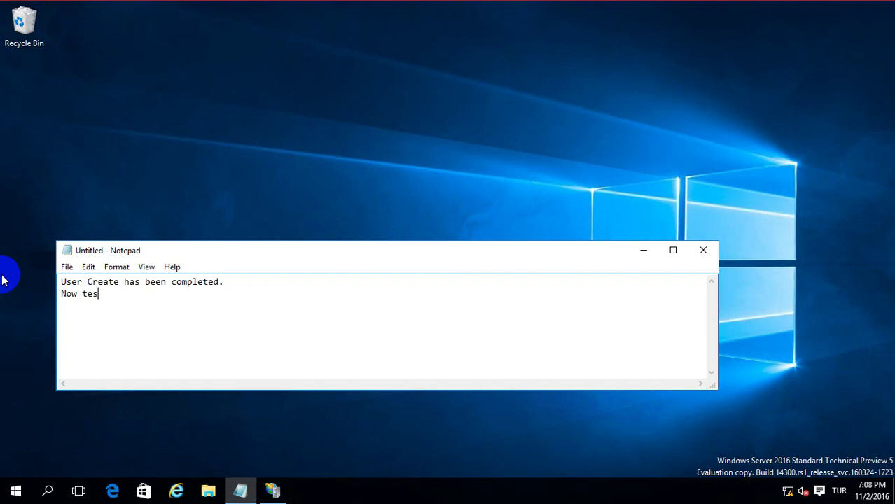
{"action": "type", "text": "ting users another "}
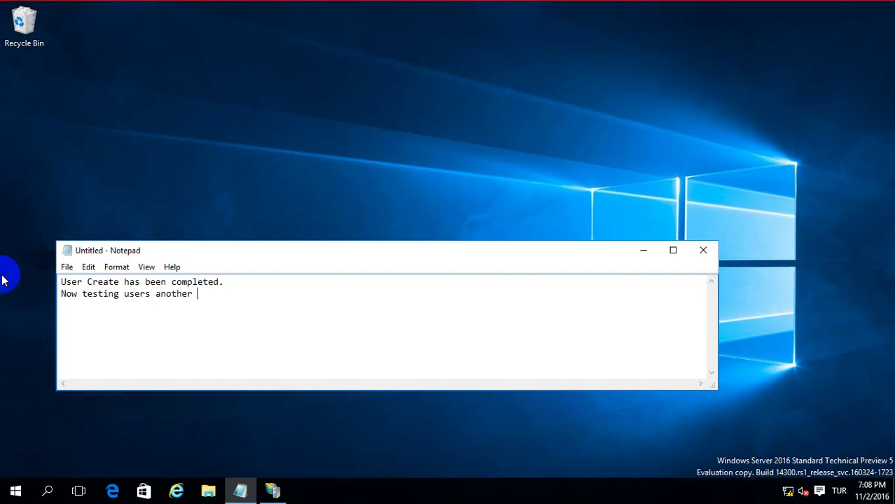
{"action": "type", "text": "machine."}
{"action": "key", "text": "ctrl+a"}
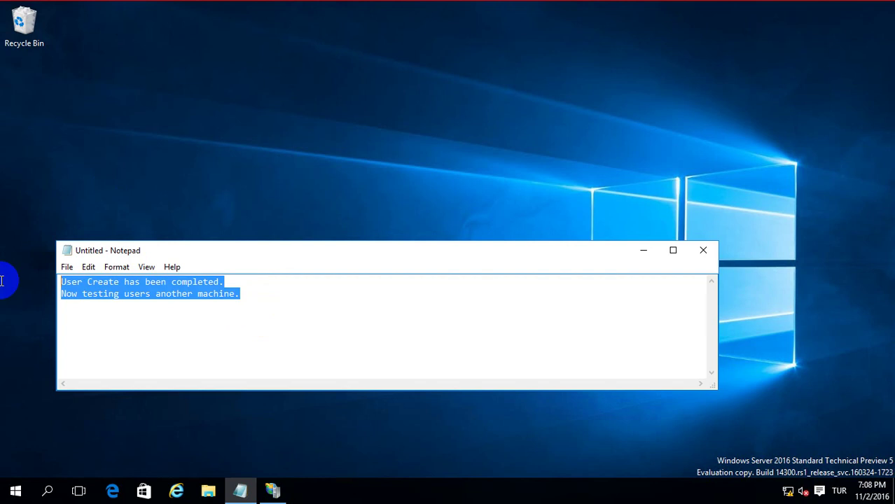
{"action": "left_click", "coordinate": [611, 403]}
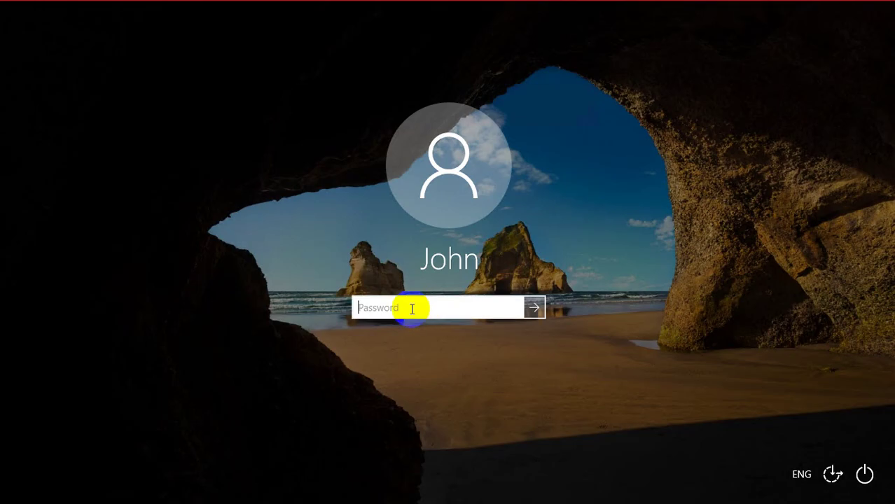
Enter the new user's password at the Windows sign-in screen and submit it.
{"action": "key", "text": "Caps_Lock"}
{"action": "type", "text": "•••••••••"}
{"action": "key", "text": "Return"}
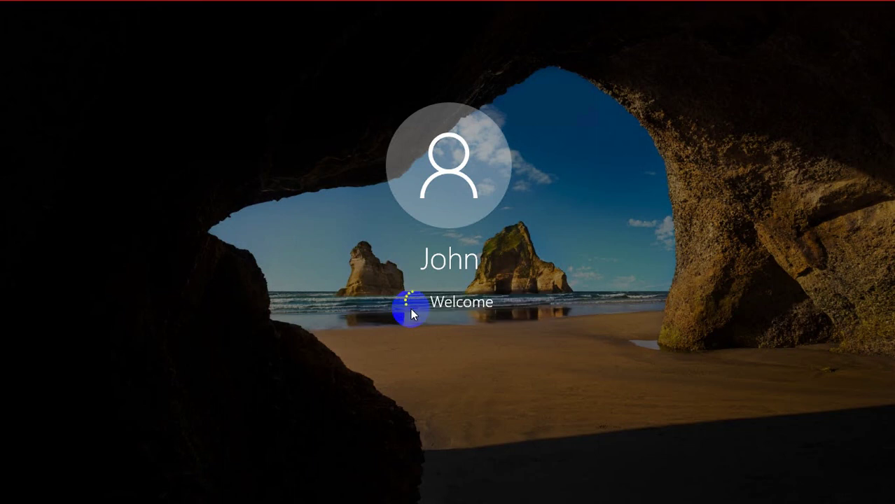
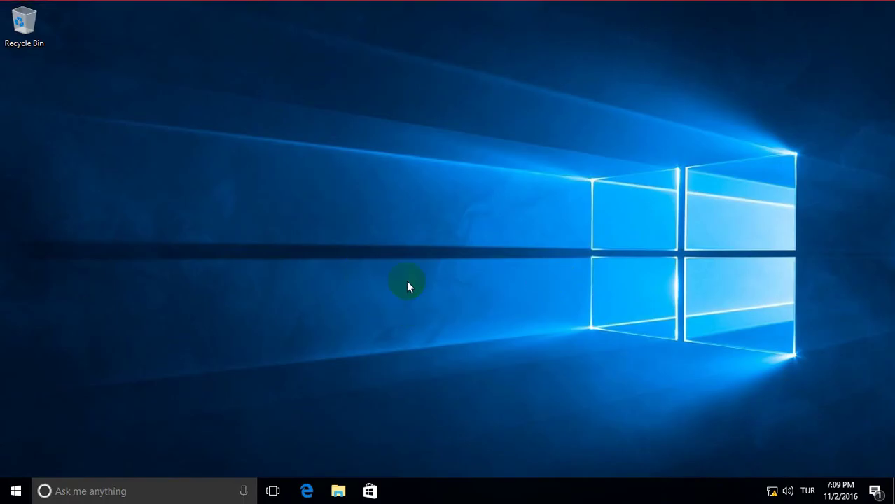
Launch Internet Explorer by searching 'internet' from the taskbar search box.
{"action": "left_click", "coordinate": [338, 489]}
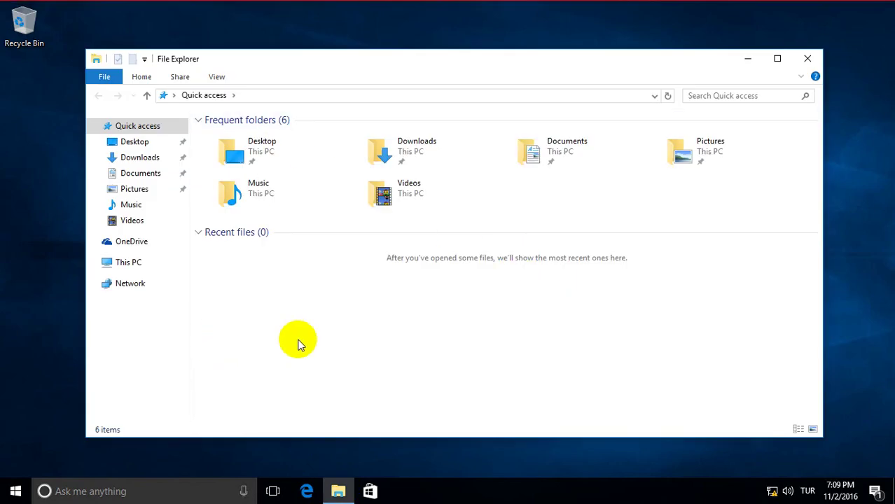
{"action": "left_click", "coordinate": [45, 491]}
{"action": "left_click", "coordinate": [91, 490]}
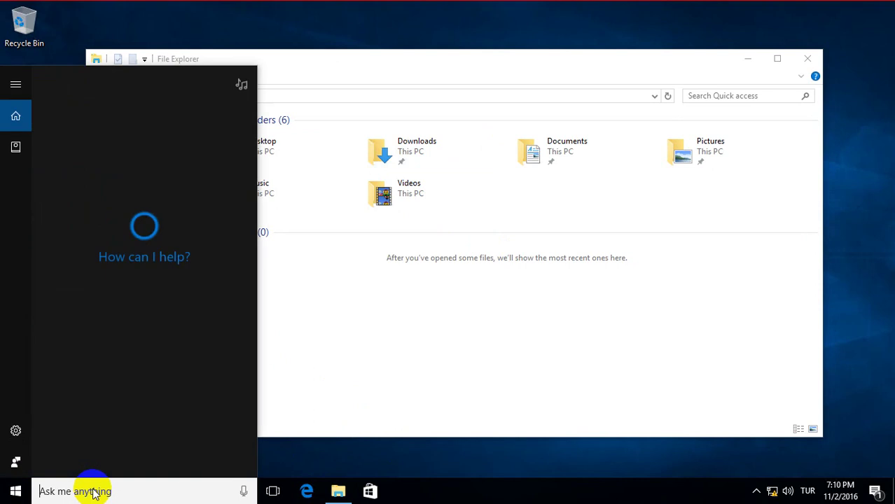
{"action": "type", "text": "i"}
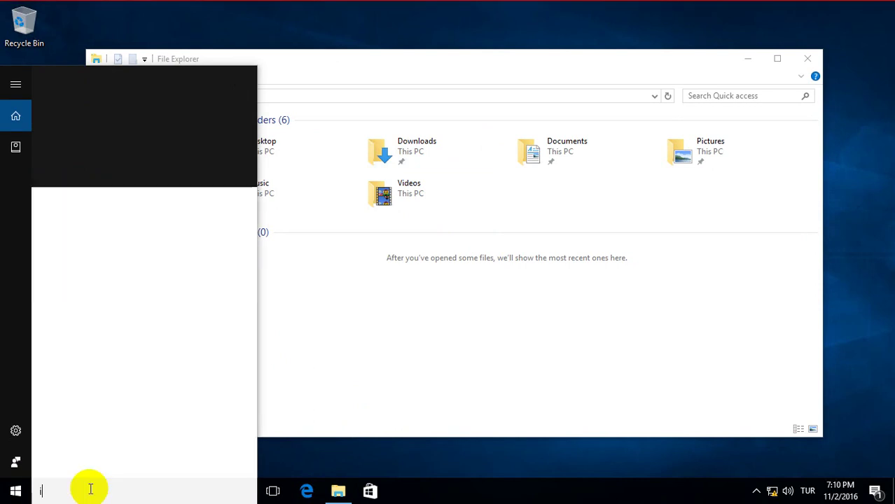
{"action": "type", "text": "nternet"}
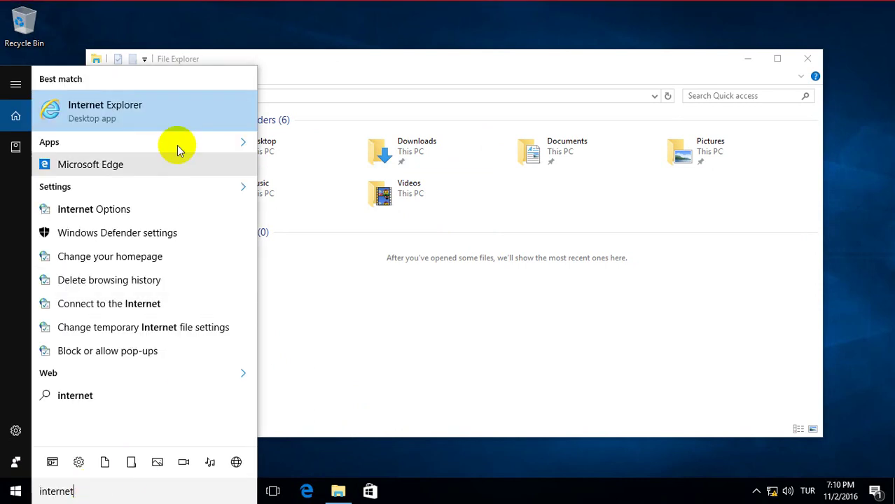
{"action": "left_click", "coordinate": [133, 121]}
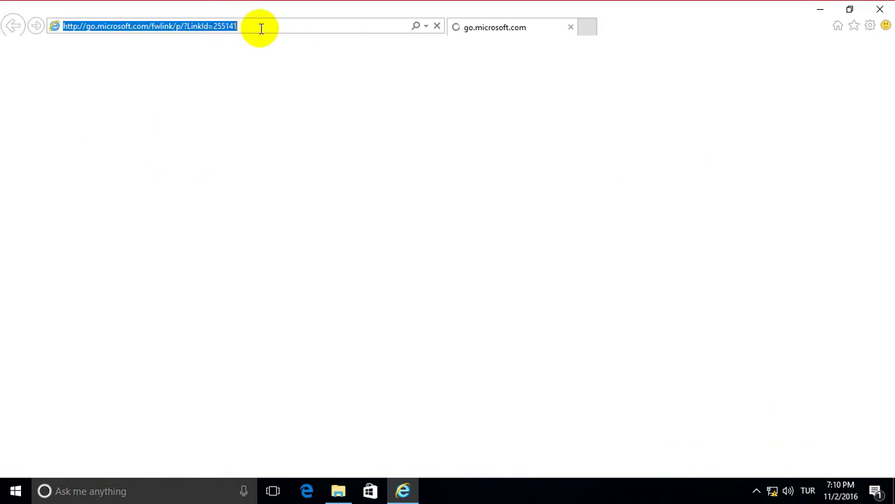
Go to the FTP address ftp://192.168.1.15 in Internet Explorer's address bar.
{"action": "type", "text": "ftp:"}
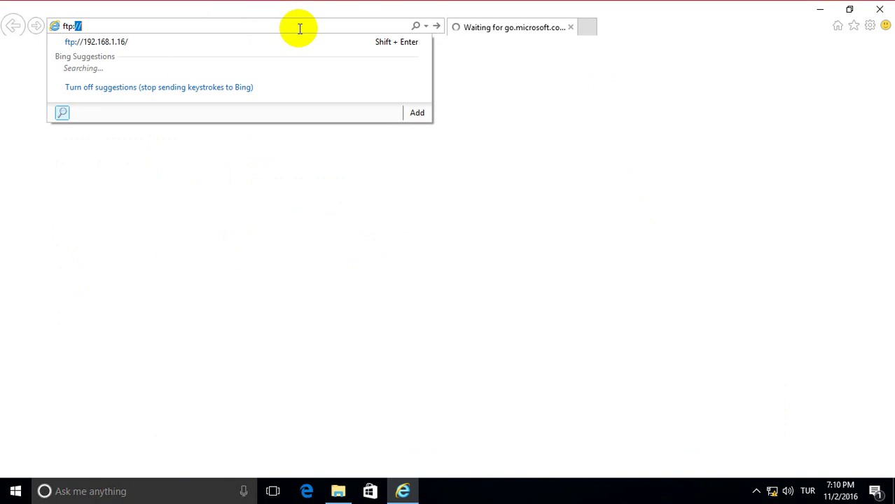
{"action": "type", "text": "//192.168.1.16/"}
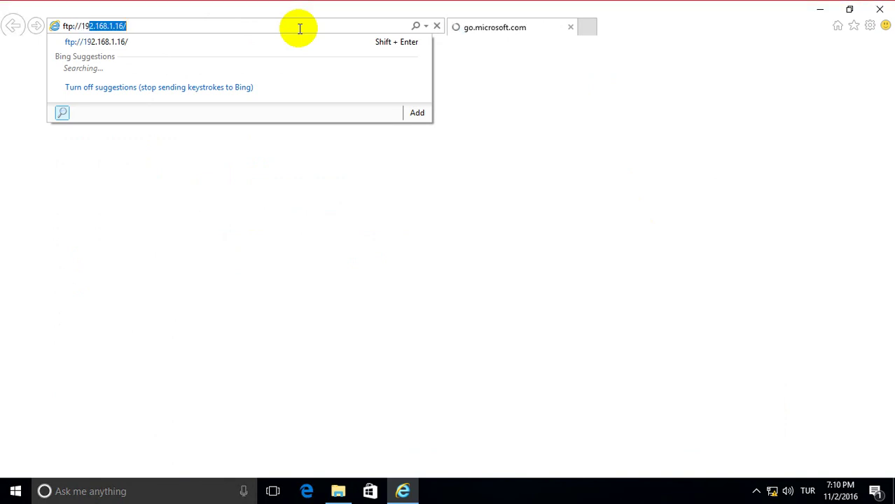
{"action": "key", "text": "Down"}
{"action": "key", "text": "Up"}
{"action": "key", "text": "BackSpace"}
{"action": "key", "text": "BackSpace"}
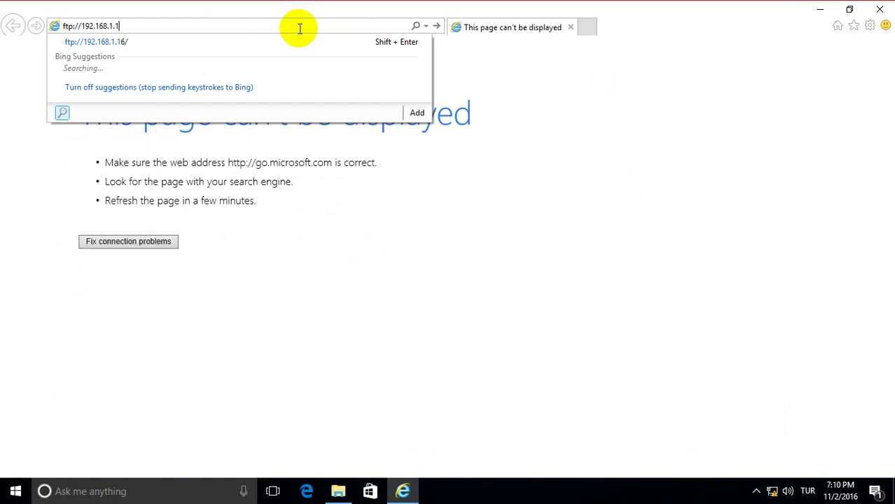
{"action": "type", "text": "5"}
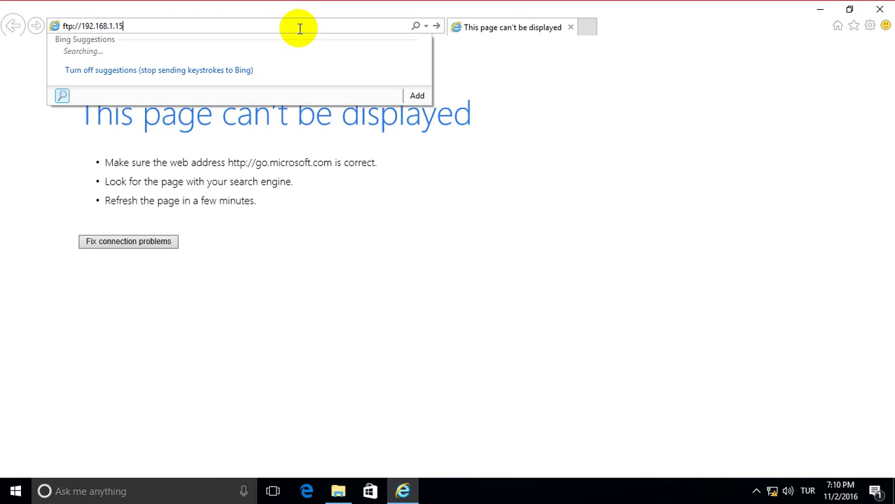
{"action": "key", "text": "Return"}
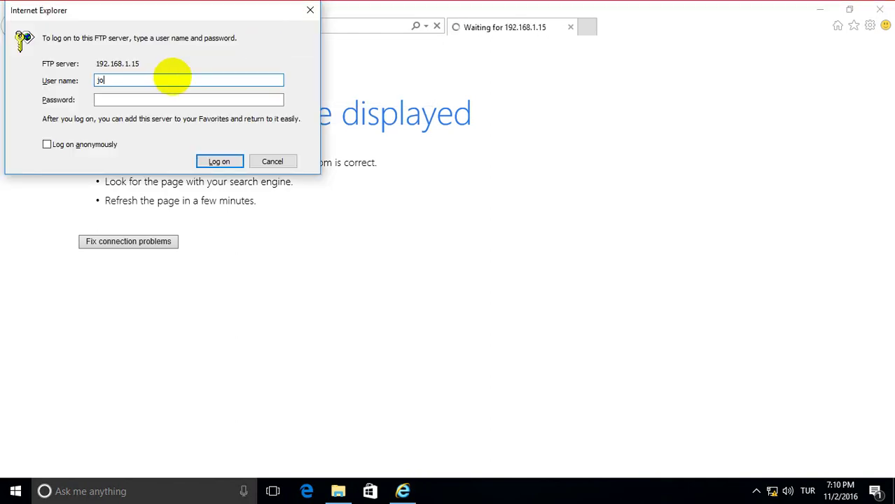
Log on to the FTP server with the user name and password.
{"action": "type", "text": "d"}
{"action": "key", "text": "Tab"}
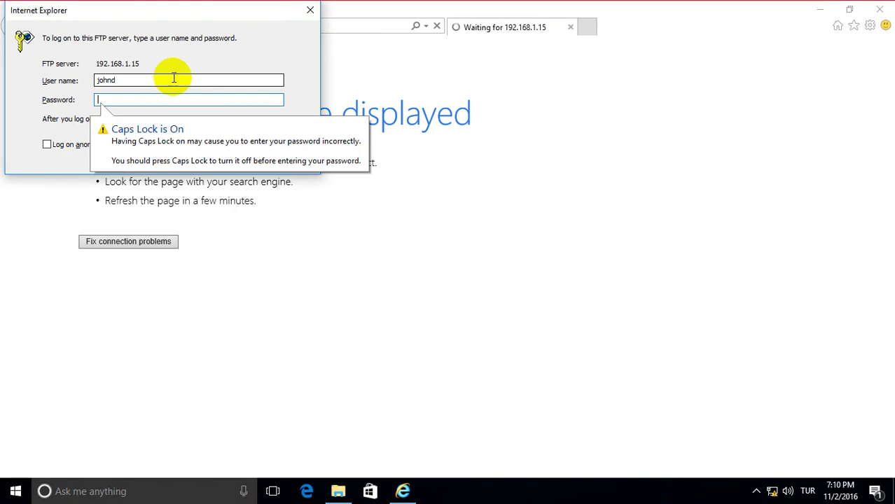
{"action": "type", "text": "Pass"}
{"action": "key", "text": "Return"}
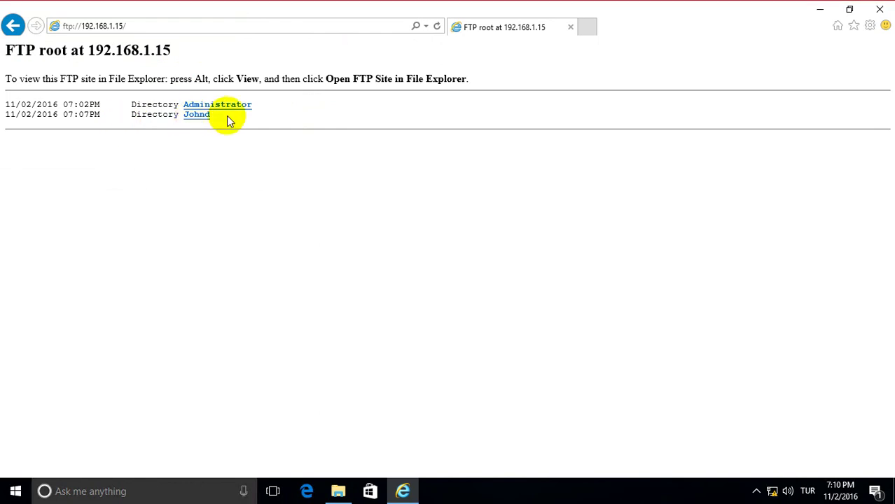
Enable Internet Explorer's menu bar and choose View > Open FTP Site in File Explorer.
{"action": "left_click_drag", "start_coordinate": [326, 78], "coordinate": [488, 81]}
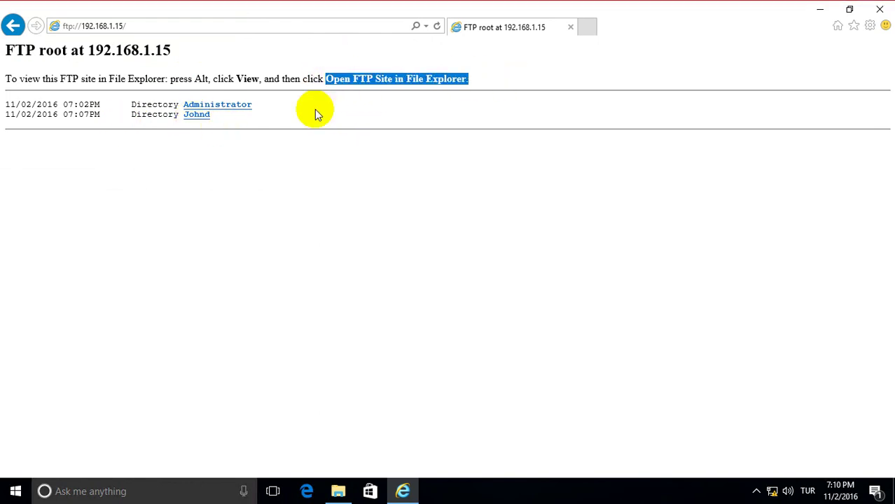
{"action": "right_click", "coordinate": [647, 24]}
{"action": "left_click", "coordinate": [665, 32]}
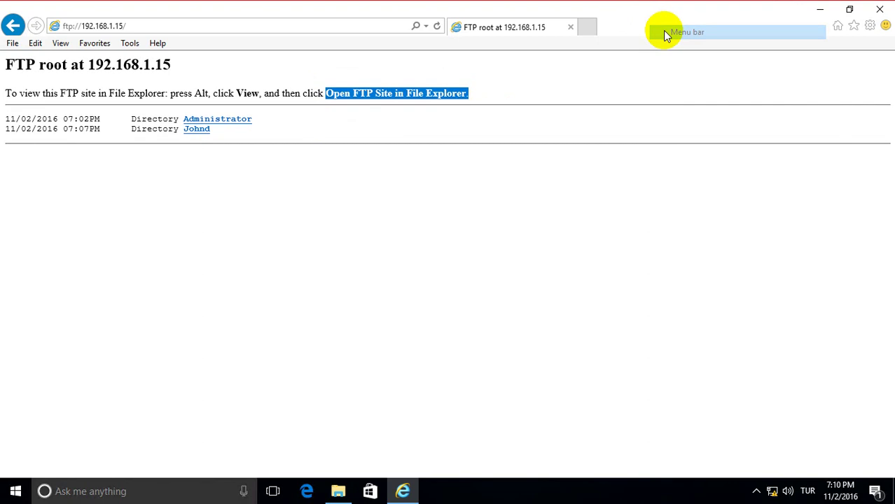
{"action": "left_click", "coordinate": [125, 44]}
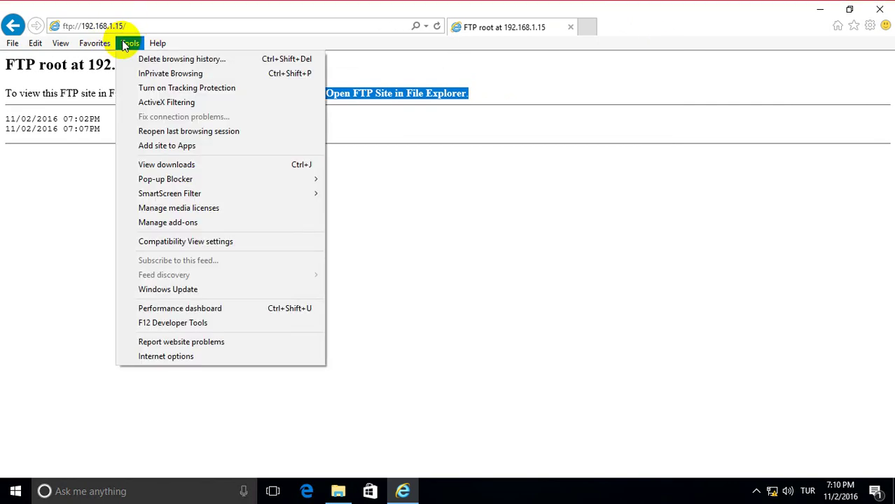
{"action": "left_click", "coordinate": [125, 44]}
{"action": "left_click", "coordinate": [61, 43]}
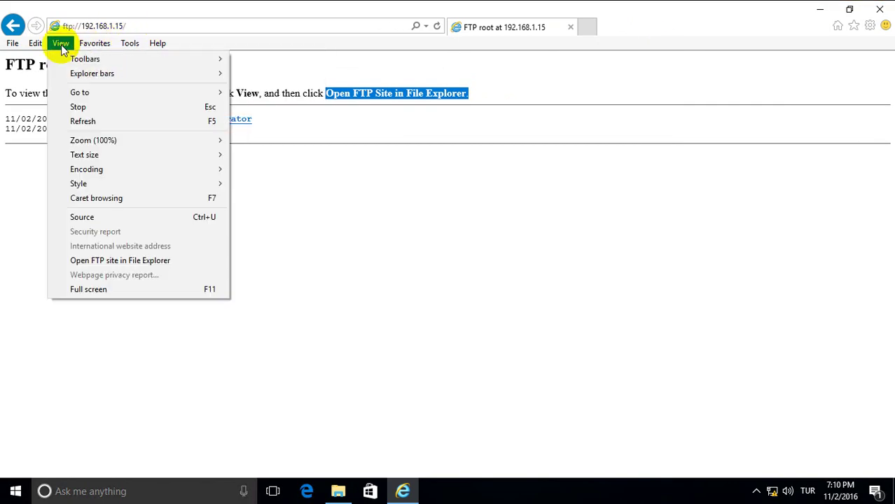
{"action": "left_click", "coordinate": [73, 260]}
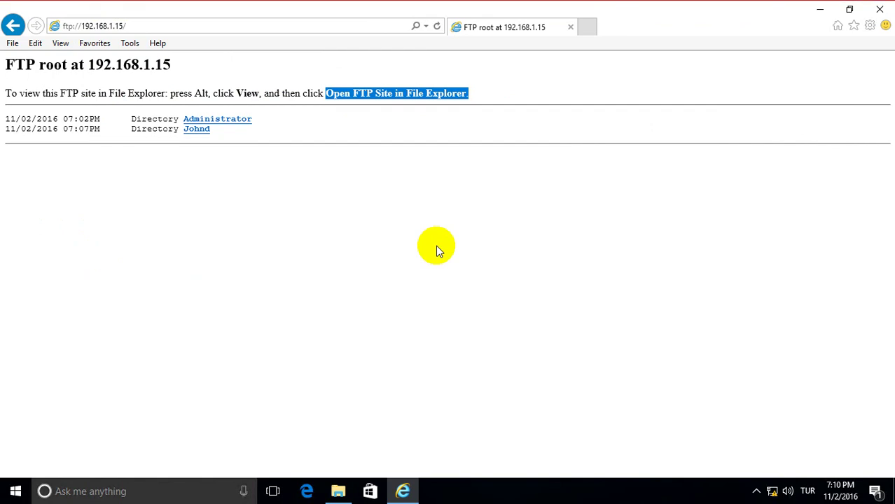
Close the File Explorer window and open the FTP site in File Explorer again.
{"action": "left_click", "coordinate": [337, 491]}
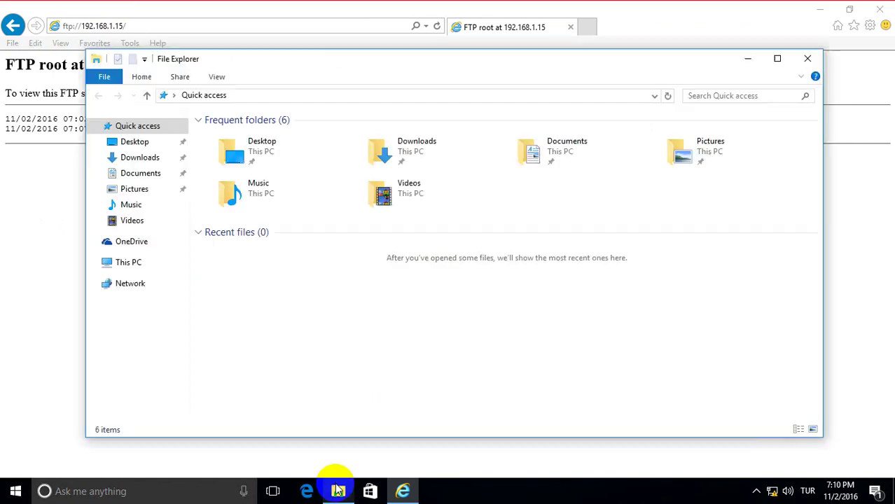
{"action": "left_click", "coordinate": [804, 59]}
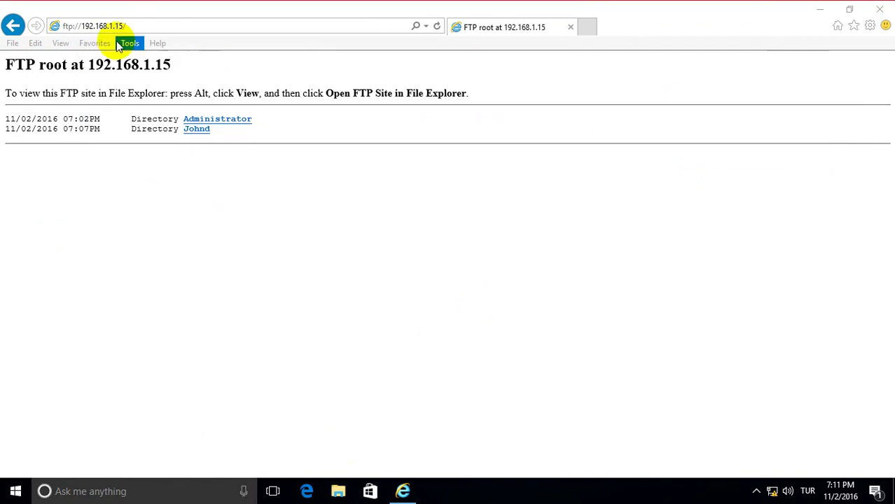
{"action": "left_click", "coordinate": [60, 43]}
{"action": "left_click", "coordinate": [90, 265]}
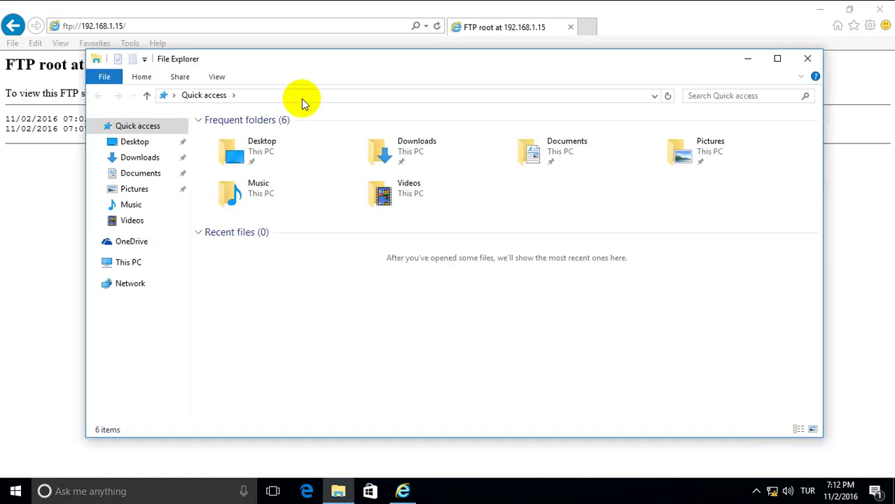
Open ftp://192.168.1.15/ from File Explorer's address bar and log on with the password.
{"action": "left_click", "coordinate": [303, 98]}
{"action": "type", "text": "ftp"}
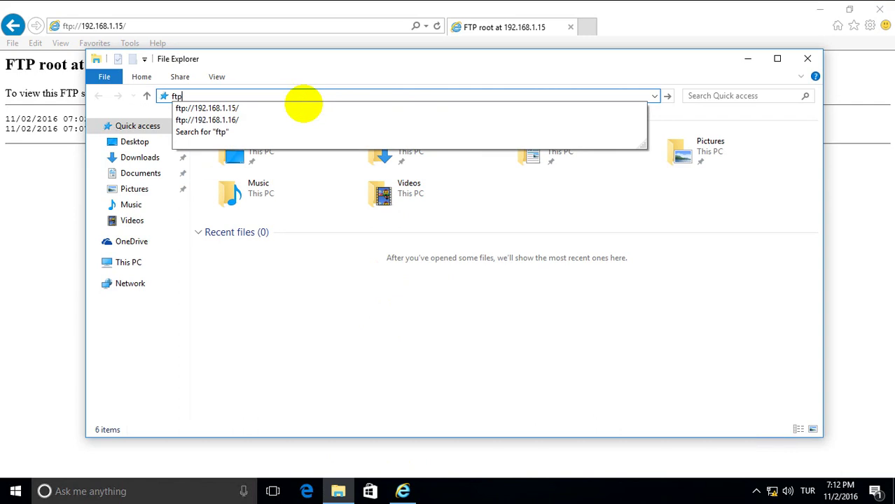
{"action": "key", "text": "Down"}
{"action": "key", "text": "Return"}
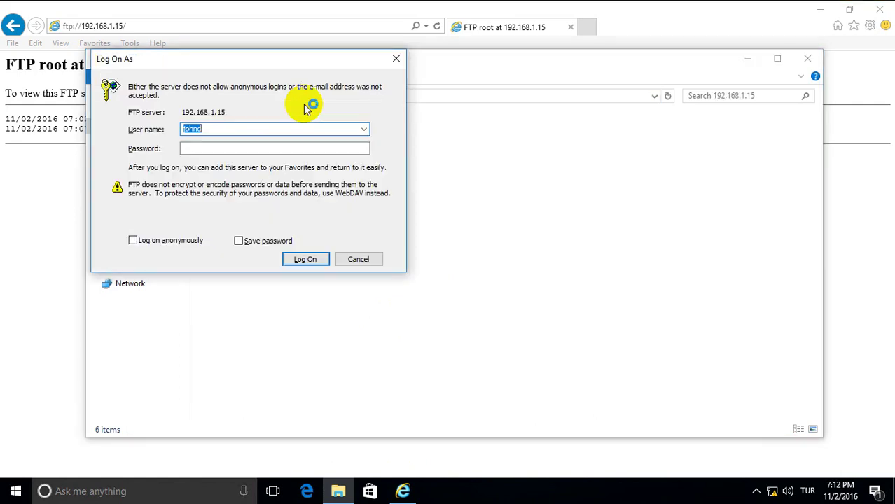
{"action": "key", "text": "Tab"}
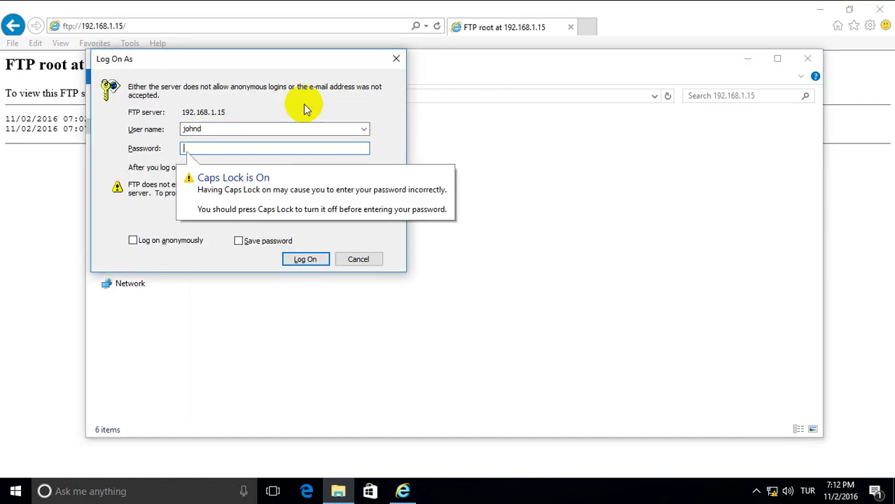
{"action": "type", "text": "passwo"}
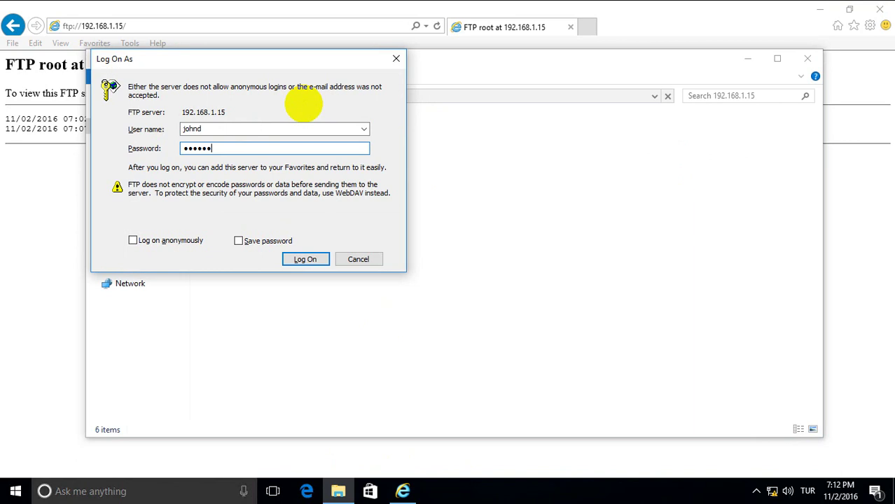
{"action": "key", "text": "Return"}
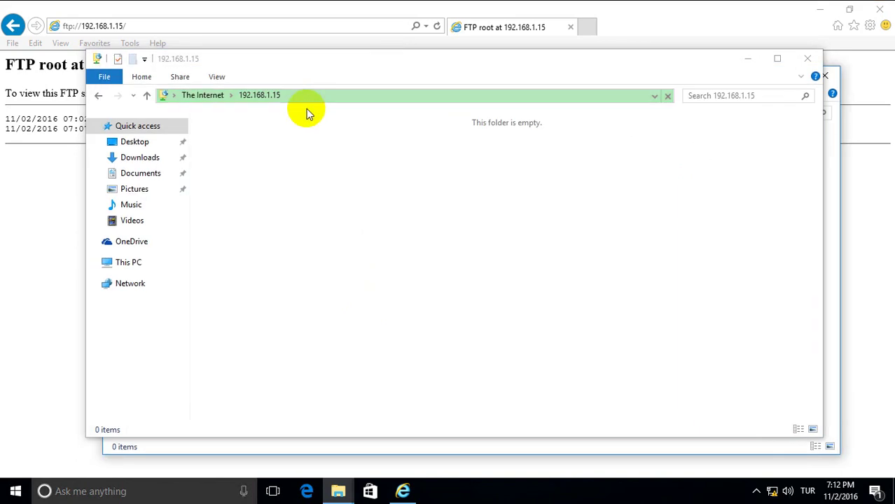
Attempt a New > Folder on the FTP site, re-enter the password, dismiss the error, and minimise.
{"action": "right_click", "coordinate": [412, 178]}
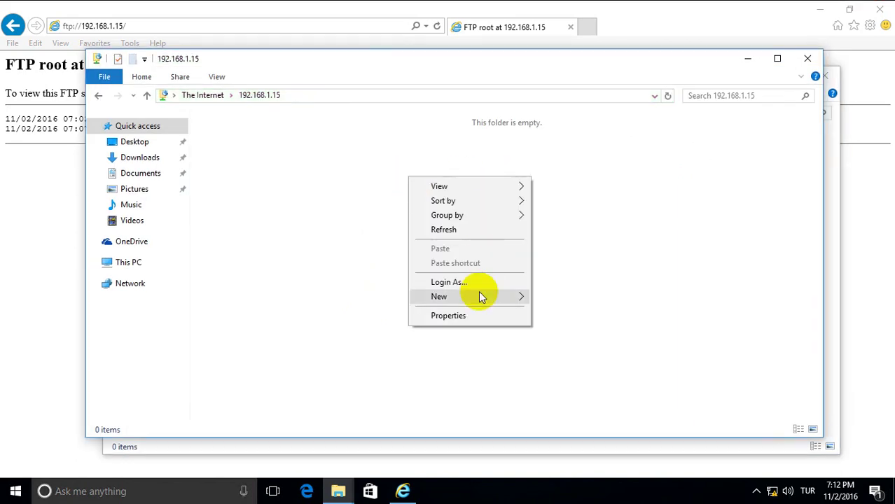
{"action": "mouse_move", "coordinate": [480, 296]}
{"action": "left_click", "coordinate": [546, 301]}
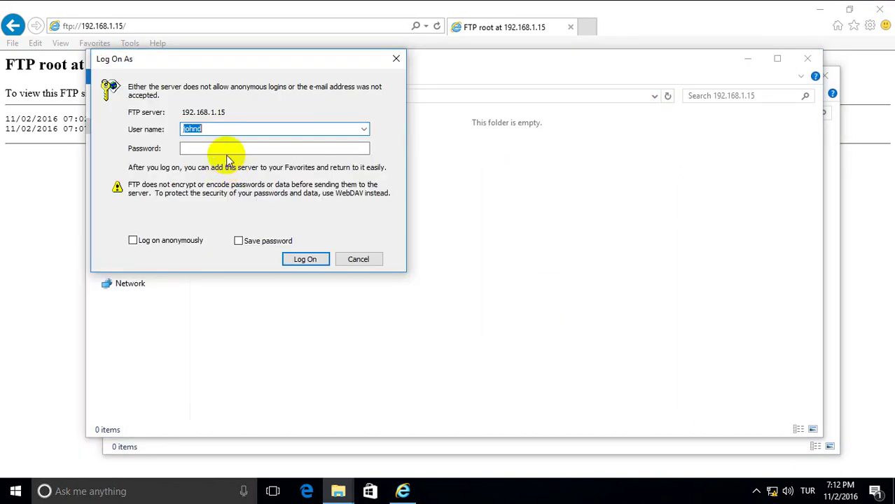
{"action": "left_click", "coordinate": [212, 149]}
{"action": "key", "text": "Caps_Lock"}
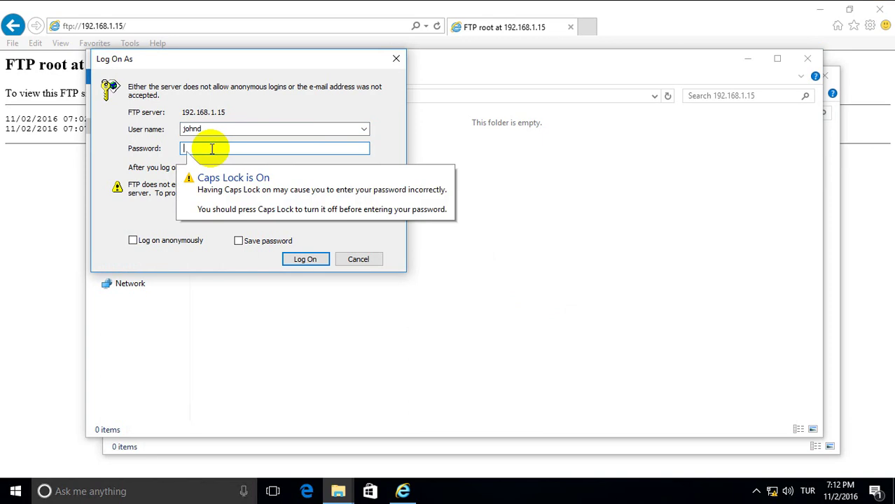
{"action": "type", "text": "ABCDEFGH"}
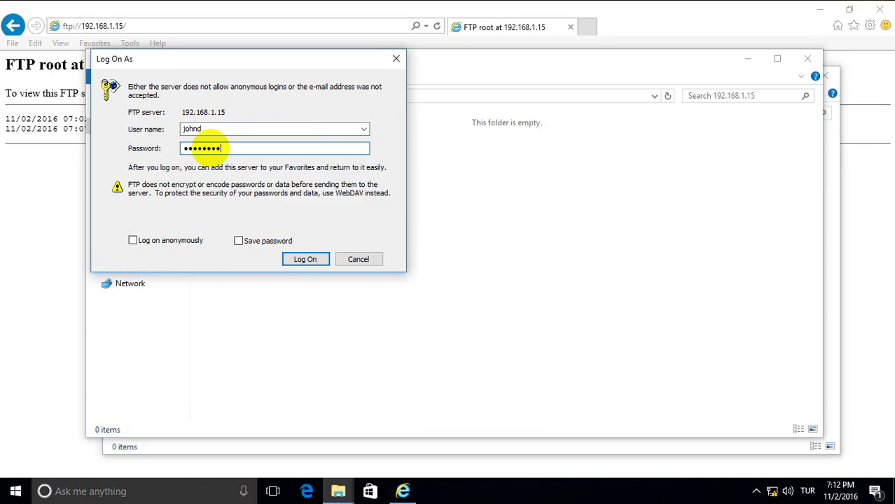
{"action": "key", "text": "Return"}
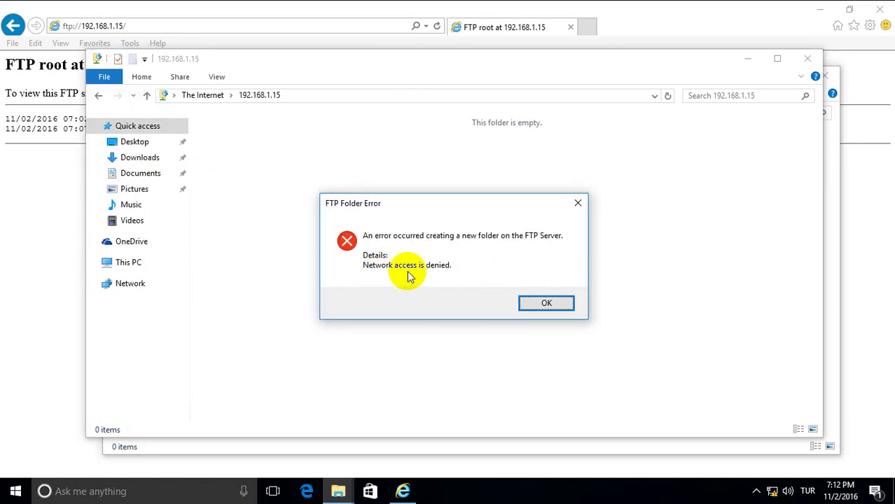
{"action": "left_click", "coordinate": [547, 303]}
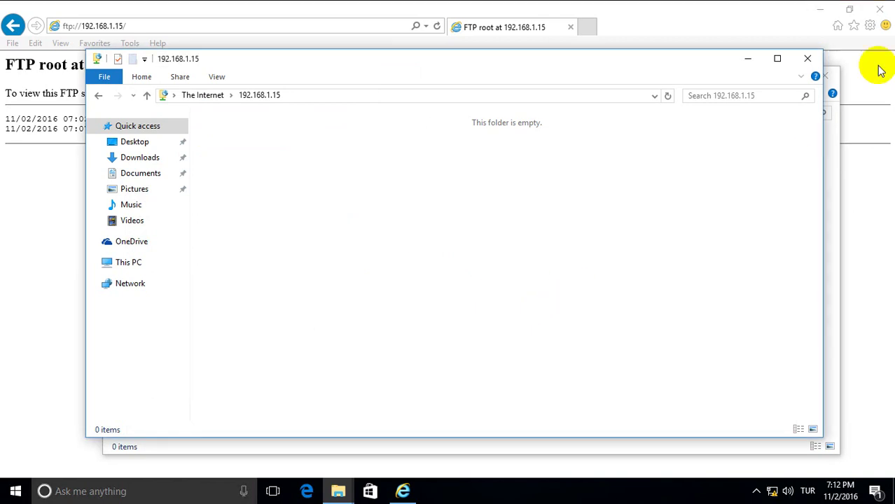
{"action": "left_click", "coordinate": [749, 59]}
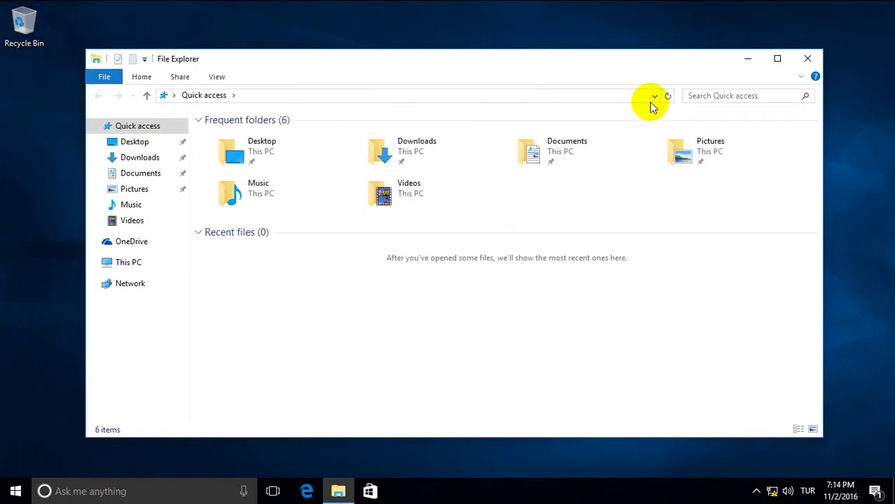
Reopen ftp://192.168.1.15/ from the address history and log on with the account password.
{"action": "left_click", "coordinate": [654, 98]}
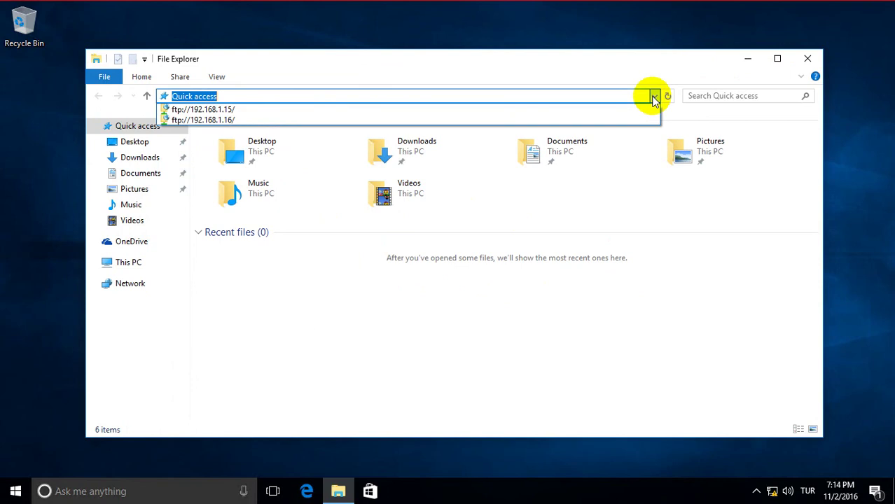
{"action": "left_click", "coordinate": [267, 110]}
{"action": "left_click", "coordinate": [186, 150]}
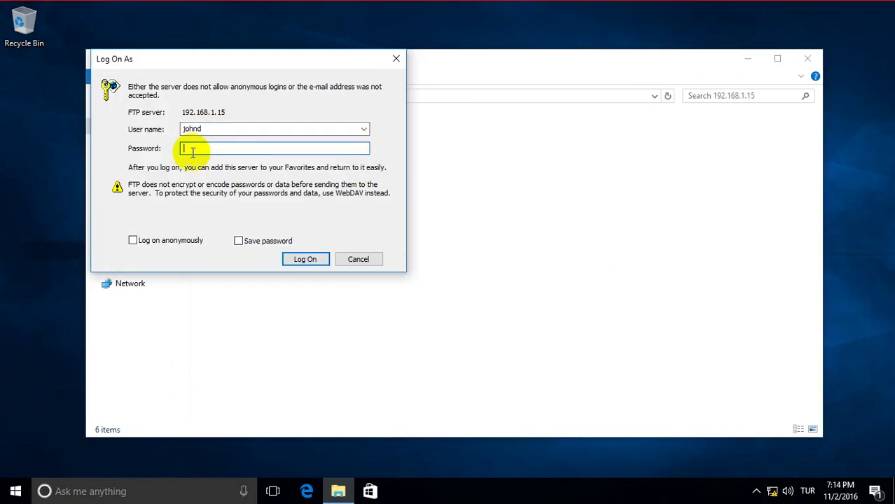
{"action": "type", "text": "•••••••"}
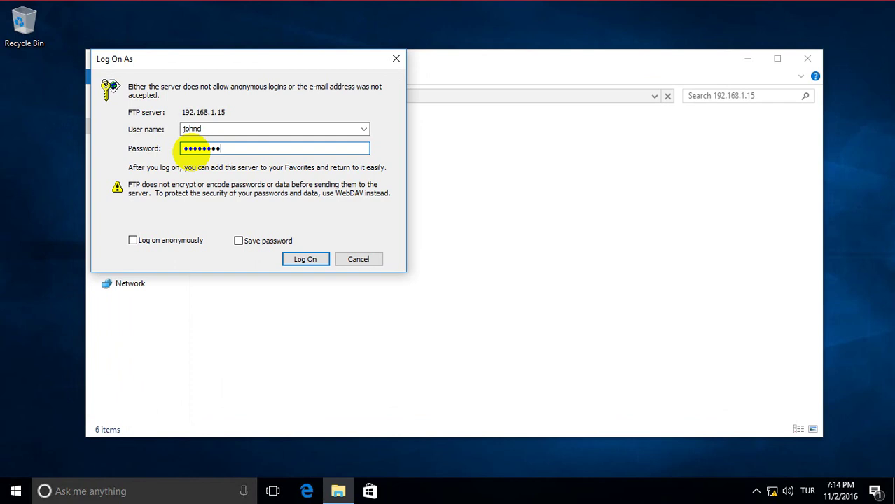
{"action": "key", "text": "Return"}
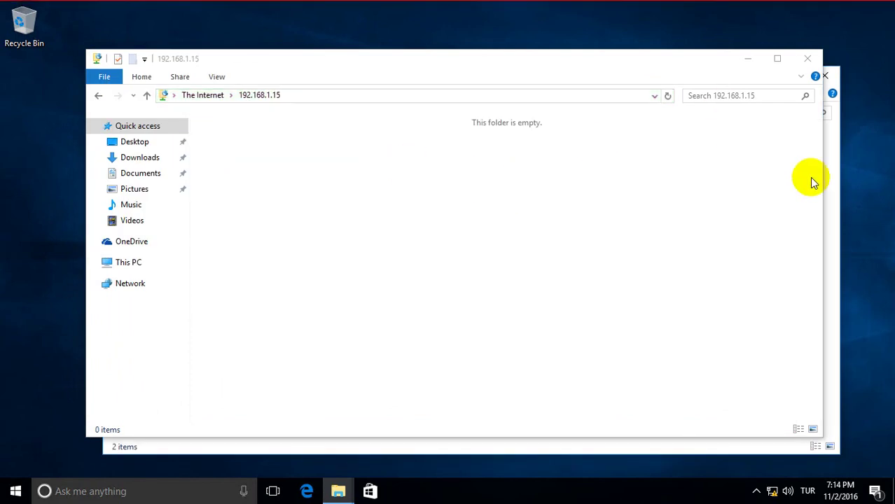
Try New > Folder on the FTP site, re-enter the password, and dismiss the creation error.
{"action": "right_click", "coordinate": [396, 166]}
{"action": "mouse_move", "coordinate": [439, 288]}
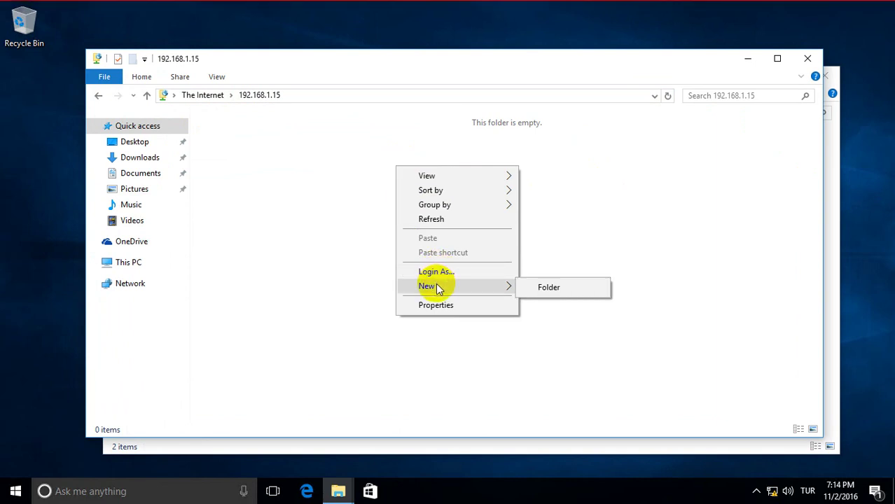
{"action": "left_click", "coordinate": [536, 295]}
{"action": "left_click", "coordinate": [216, 150]}
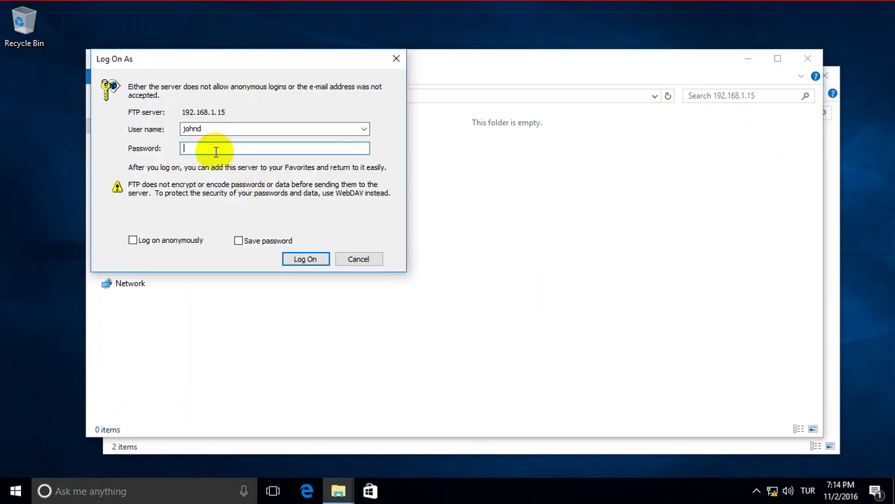
{"action": "key", "text": "Caps_Lock"}
{"action": "type", "text": "••••••"}
{"action": "key", "text": "Return"}
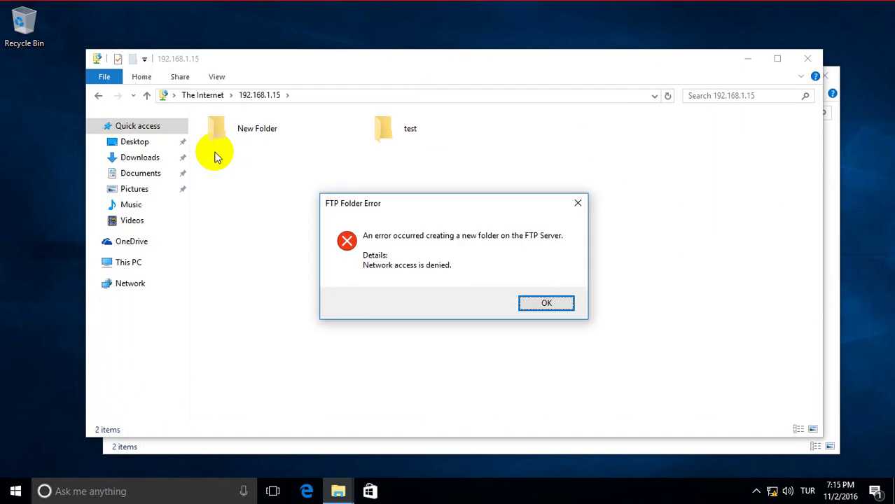
{"action": "left_click", "coordinate": [536, 309]}
Refresh the FTP listing and create another new folder named test.
{"action": "right_click", "coordinate": [341, 205]}
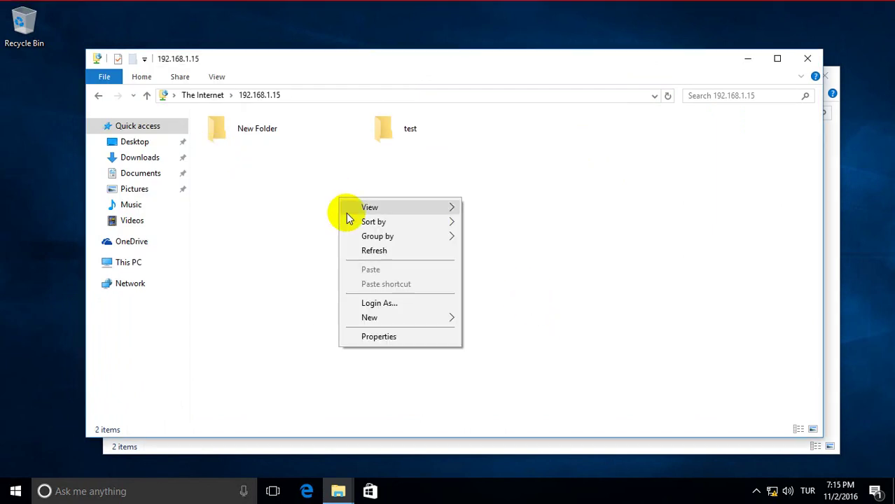
{"action": "left_click", "coordinate": [361, 252]}
{"action": "right_click", "coordinate": [385, 210]}
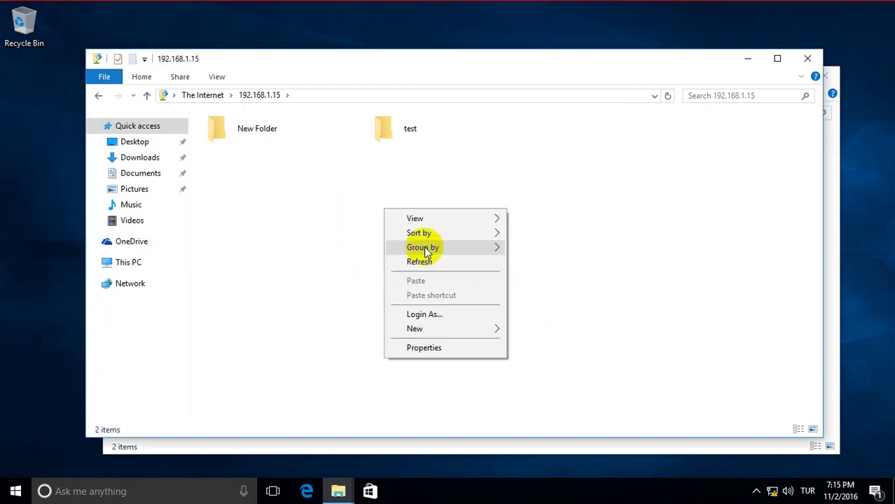
{"action": "left_click", "coordinate": [511, 328]}
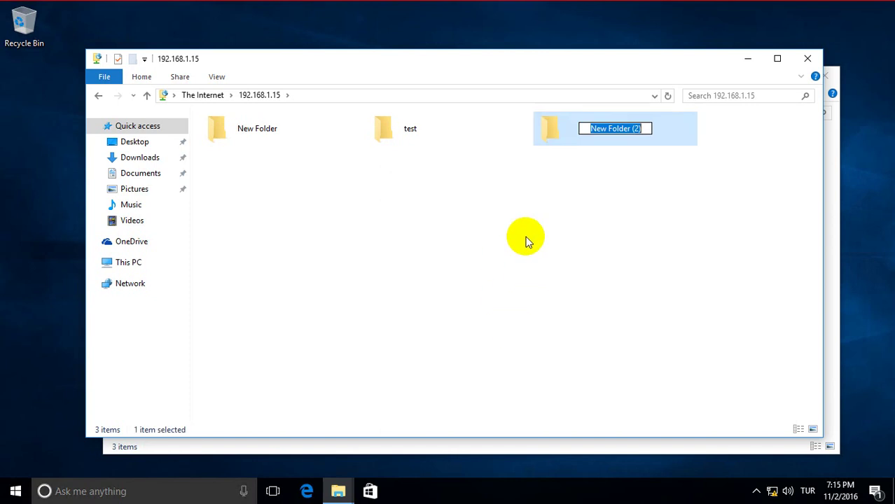
{"action": "type", "text": "test4"}
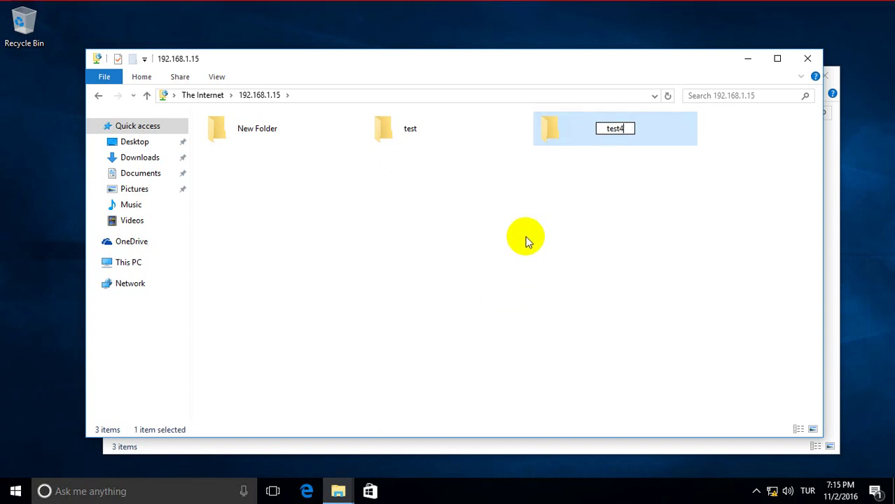
{"action": "key", "text": "Return"}
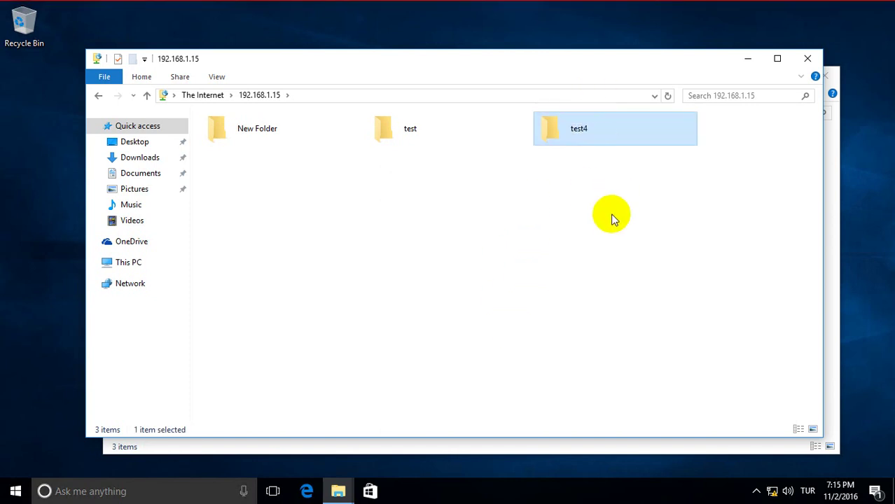
Select the three existing folders and delete them.
{"action": "left_click_drag", "start_coordinate": [745, 150], "coordinate": [210, 131]}
{"action": "right_click", "coordinate": [248, 139]}
{"action": "left_click", "coordinate": [279, 232]}
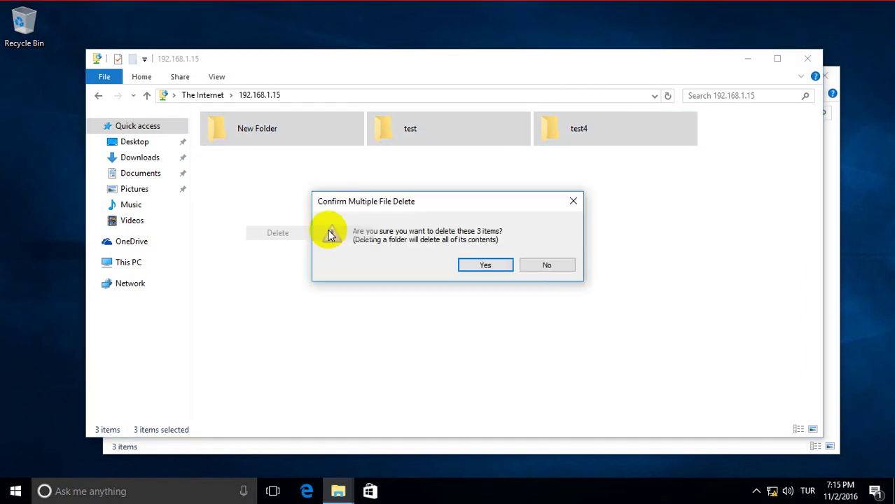
{"action": "left_click", "coordinate": [467, 258]}
Create a single new folder named test and close the front FTP window.
{"action": "right_click", "coordinate": [340, 184]}
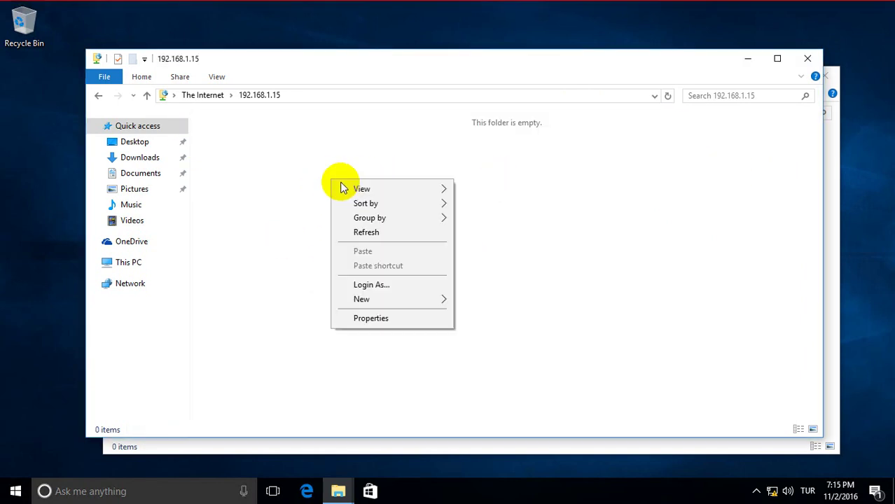
{"action": "mouse_move", "coordinate": [384, 302]}
{"action": "left_click", "coordinate": [468, 301]}
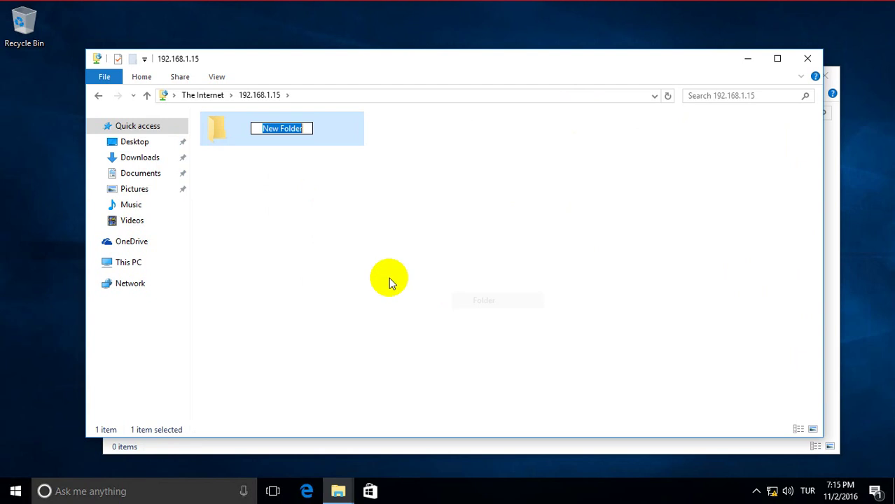
{"action": "type", "text": "test"}
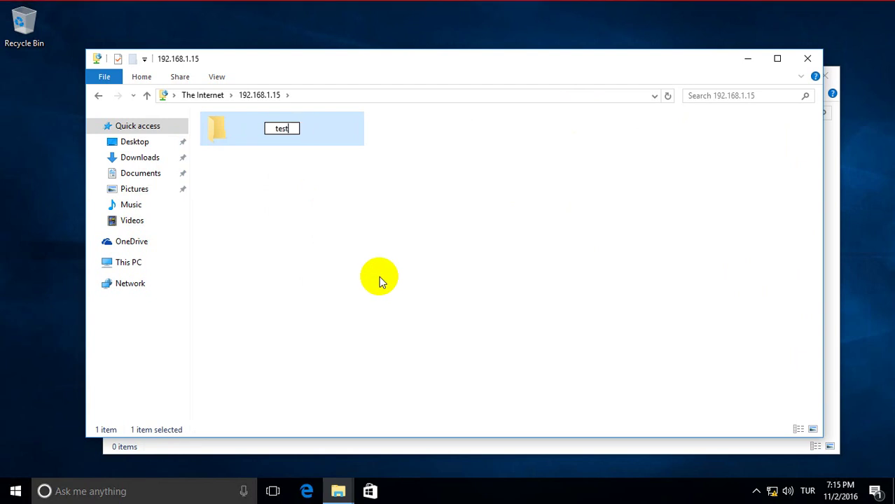
{"action": "key", "text": "Return"}
{"action": "left_click", "coordinate": [806, 60]}
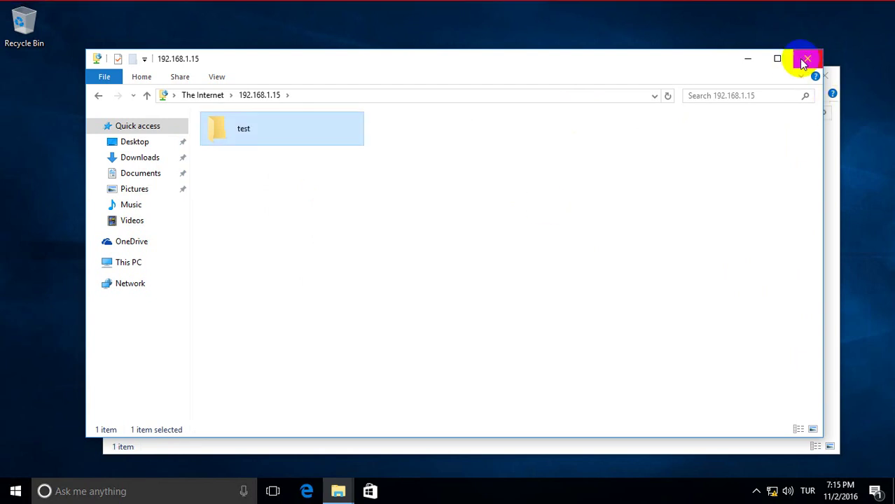
Reopen ftp://192.168.1.15 in a new File Explorer and log on as administrator with the password.
{"action": "left_click", "coordinate": [825, 76]}
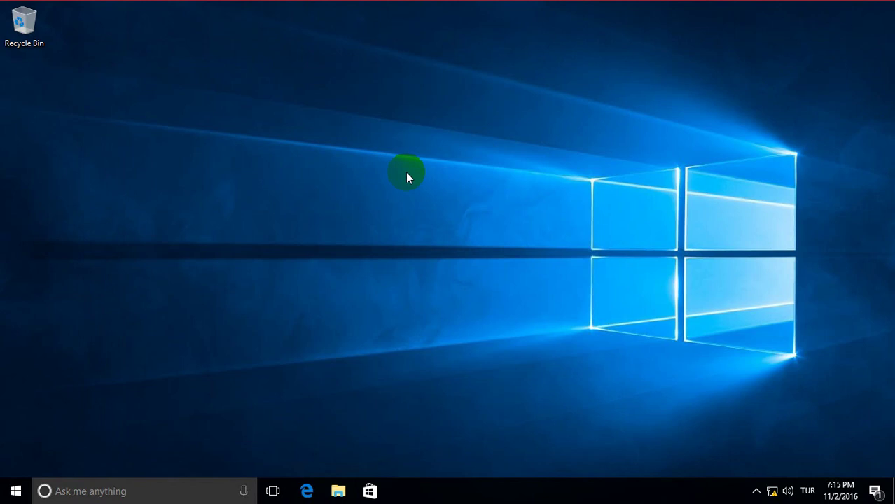
{"action": "left_click", "coordinate": [338, 493]}
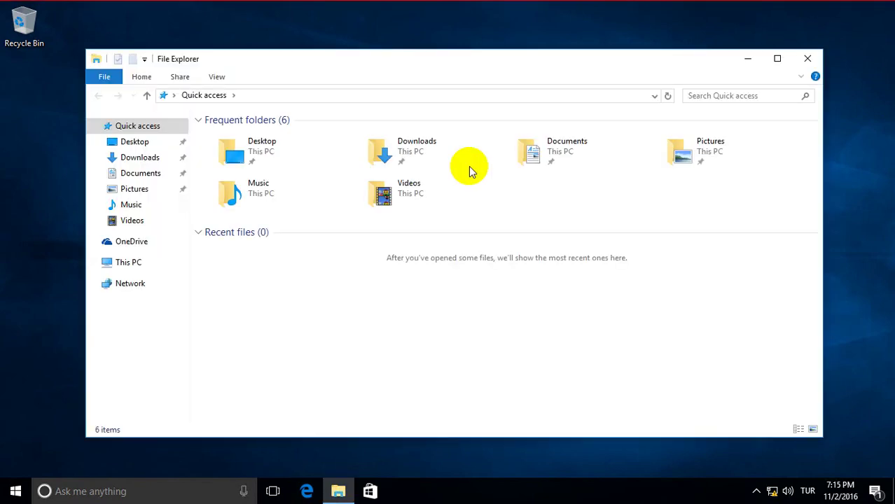
{"action": "left_click", "coordinate": [652, 96]}
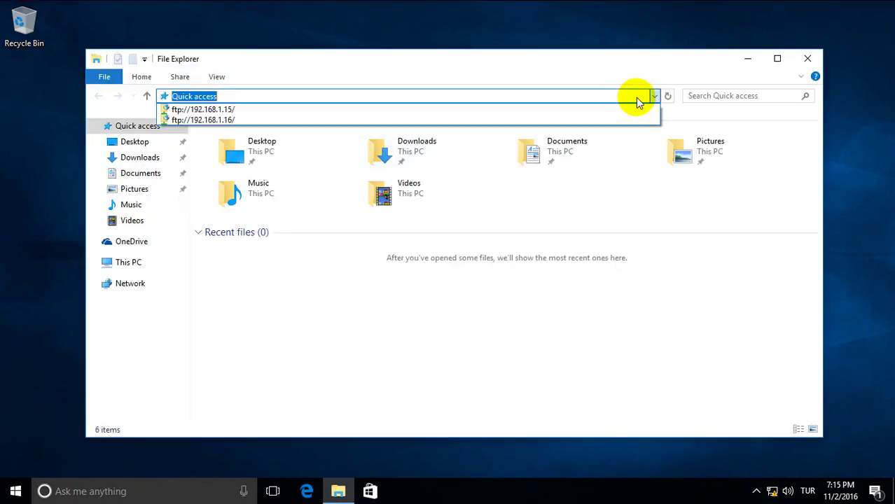
{"action": "left_click", "coordinate": [253, 114]}
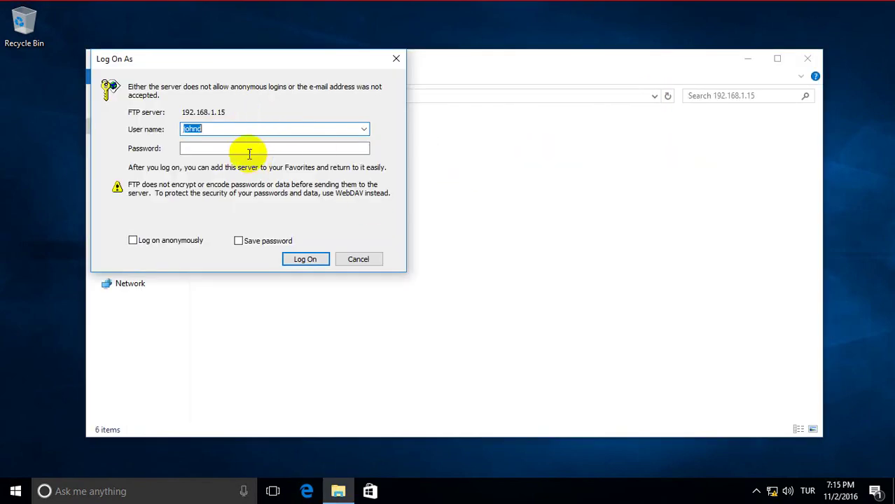
{"action": "type", "text": "admi"}
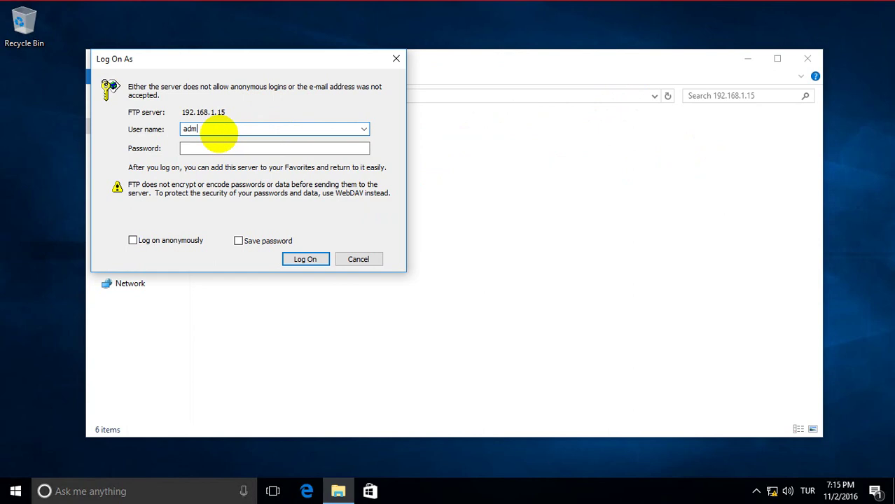
{"action": "type", "text": "nis"}
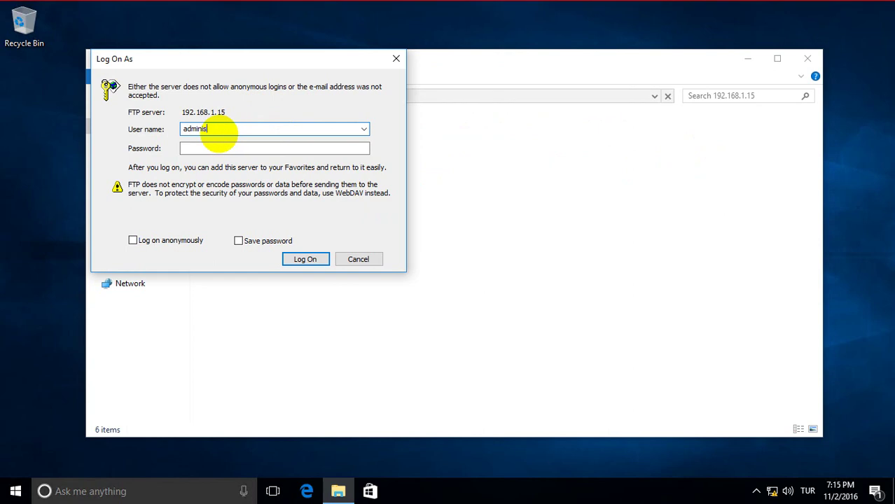
{"action": "type", "text": "trator"}
{"action": "key", "text": "Tab"}
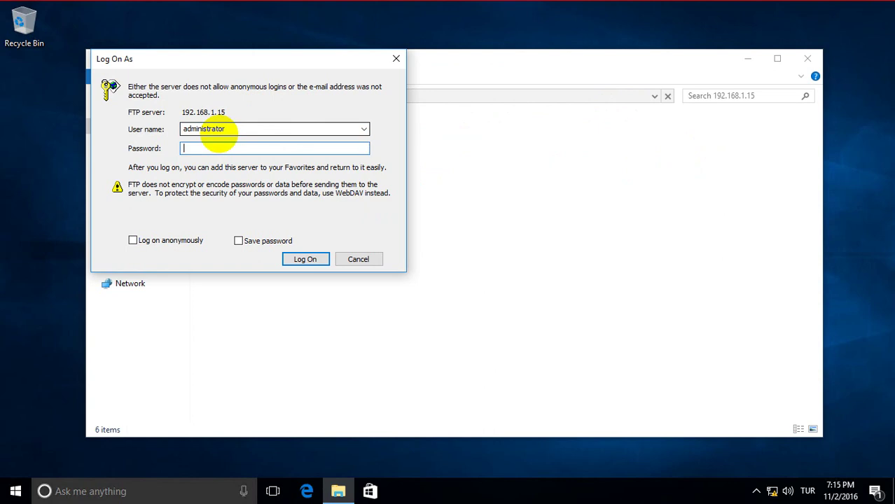
{"action": "type", "text": "a23456"}
{"action": "key", "text": "Return"}
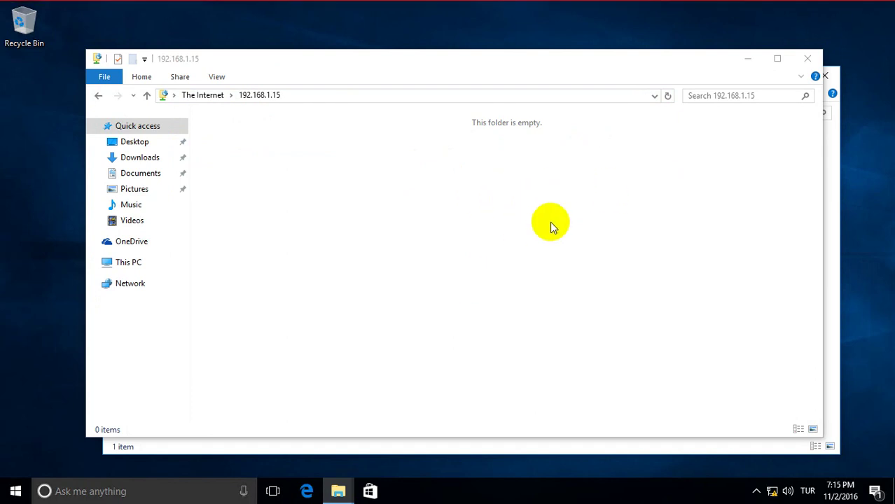
Attempt another new folder, re-enter the password, dismiss the error, and close the duplicate window.
{"action": "left_click_drag", "start_coordinate": [384, 63], "coordinate": [395, 102]}
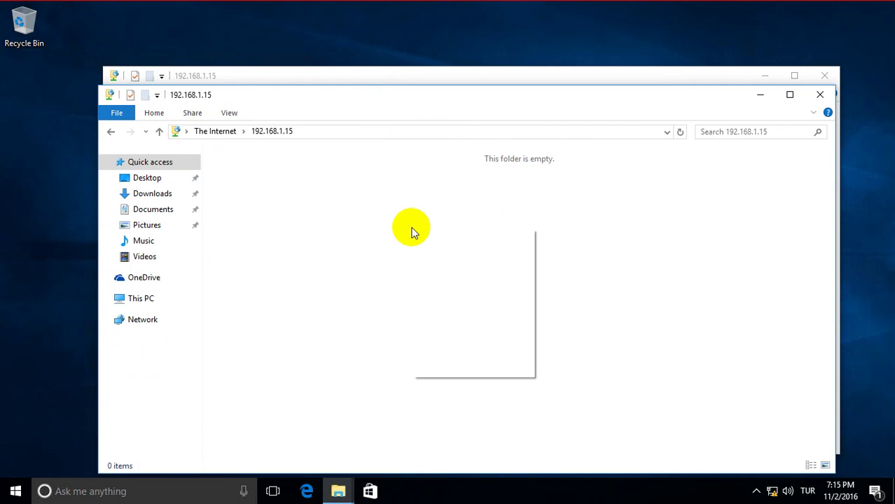
{"action": "mouse_move", "coordinate": [466, 350]}
{"action": "left_click", "coordinate": [566, 348]}
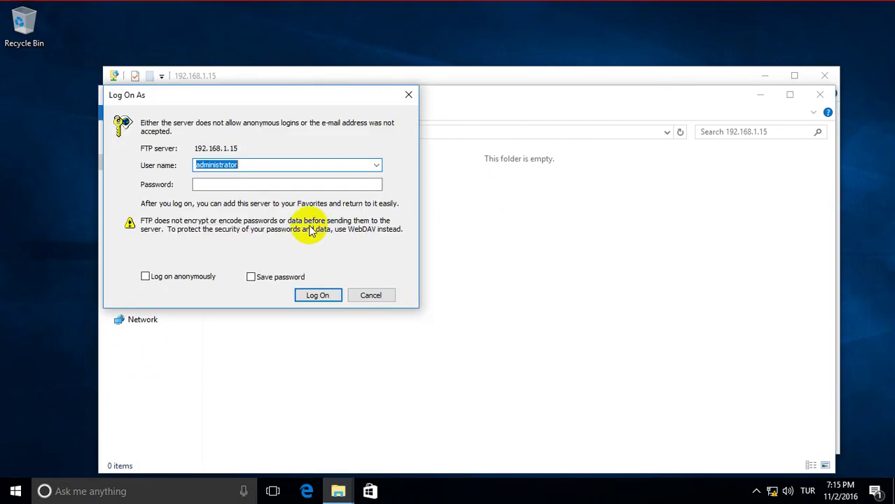
{"action": "left_click", "coordinate": [260, 184]}
{"action": "key", "text": "Caps_Lock"}
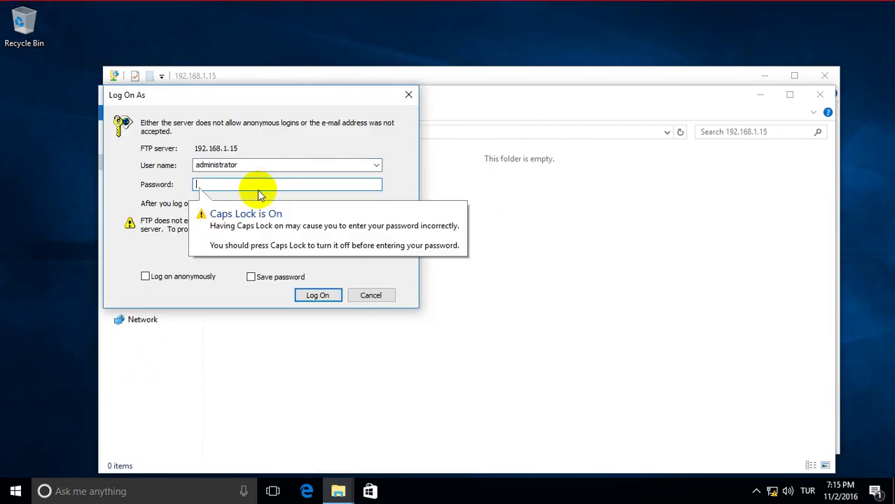
{"action": "type", "text": "123456"}
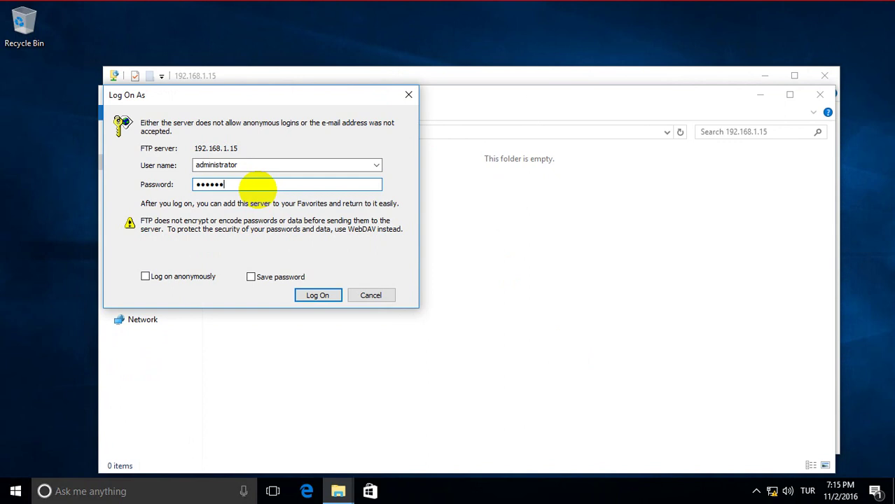
{"action": "type", "text": "78"}
{"action": "key", "text": "Return"}
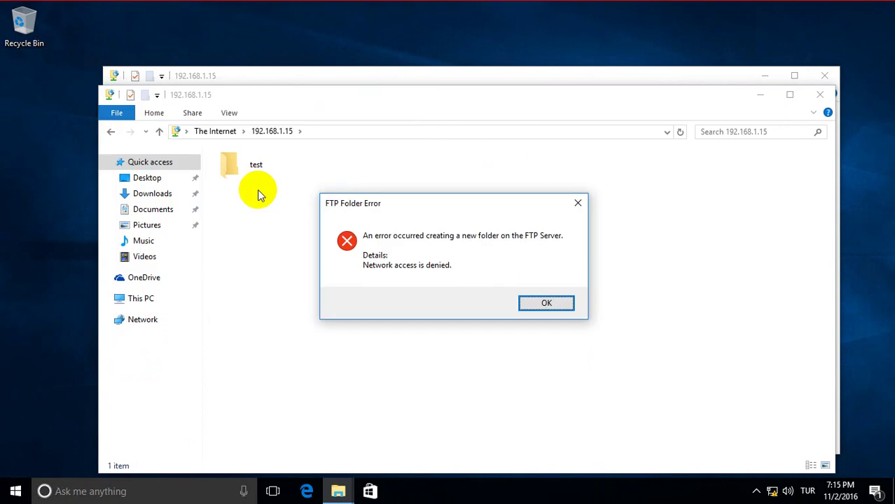
{"action": "key", "text": "Return"}
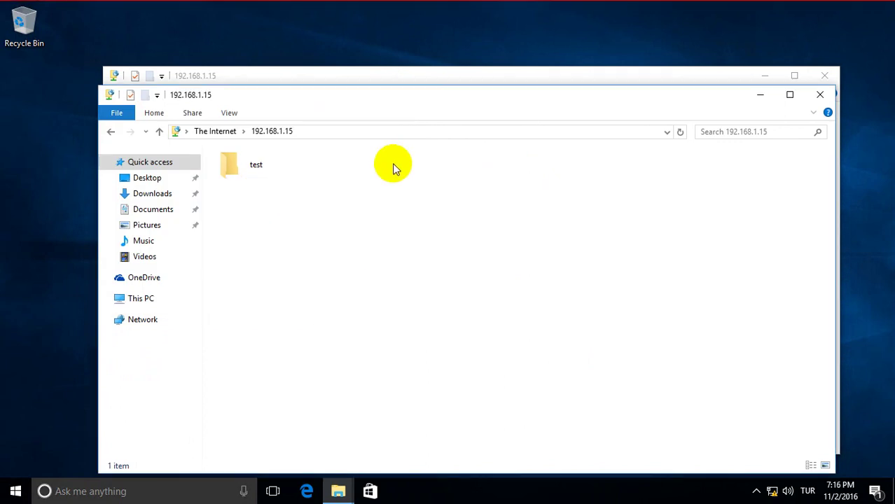
{"action": "left_click", "coordinate": [820, 95]}
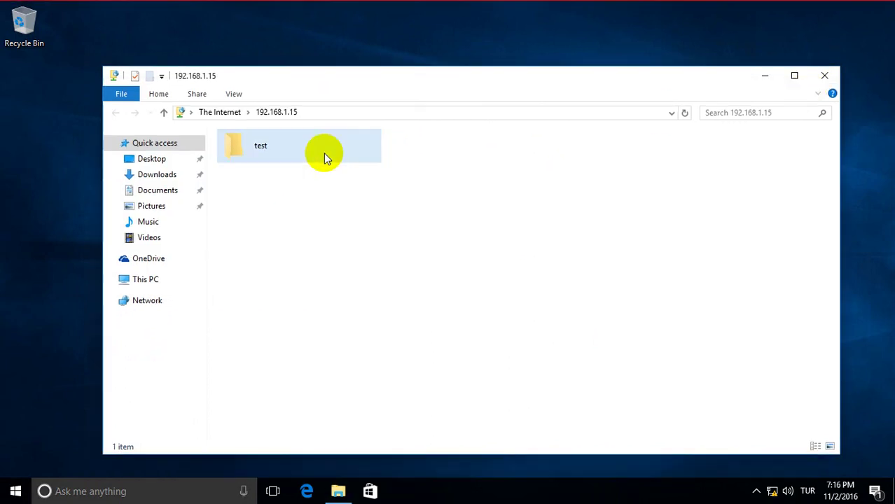
Close the FTP window, refresh the desktop, and log back into ftp://192.168.1.15 in File Explorer.
{"action": "left_click", "coordinate": [825, 76]}
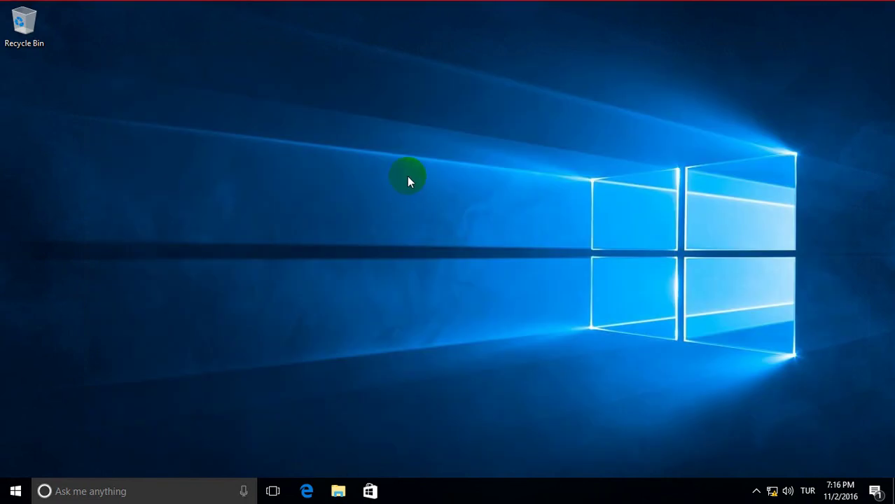
{"action": "right_click", "coordinate": [410, 181]}
{"action": "left_click", "coordinate": [455, 219]}
{"action": "left_click", "coordinate": [337, 491]}
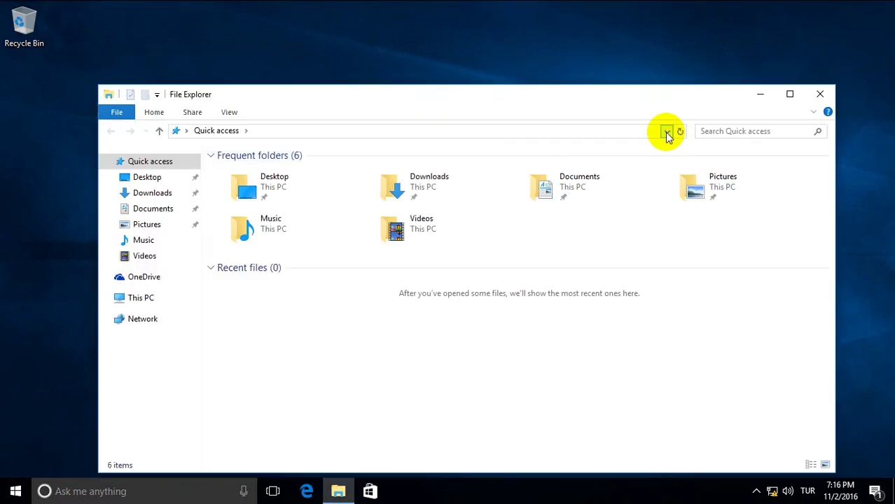
{"action": "left_click", "coordinate": [667, 131]}
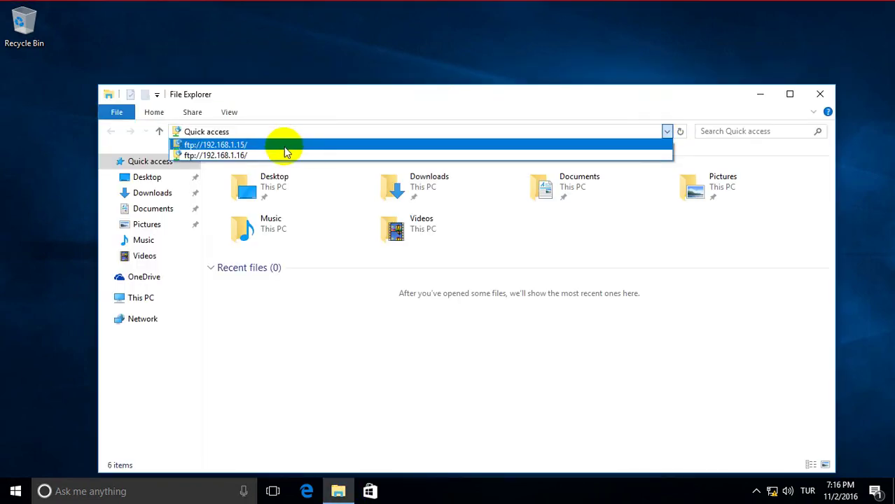
{"action": "left_click", "coordinate": [285, 145]}
{"action": "left_click", "coordinate": [269, 185]}
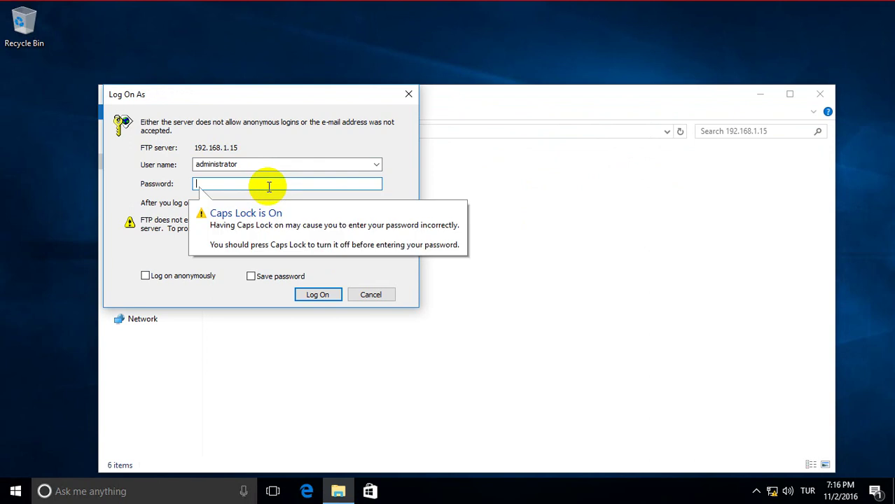
{"action": "type", "text": "••••••"}
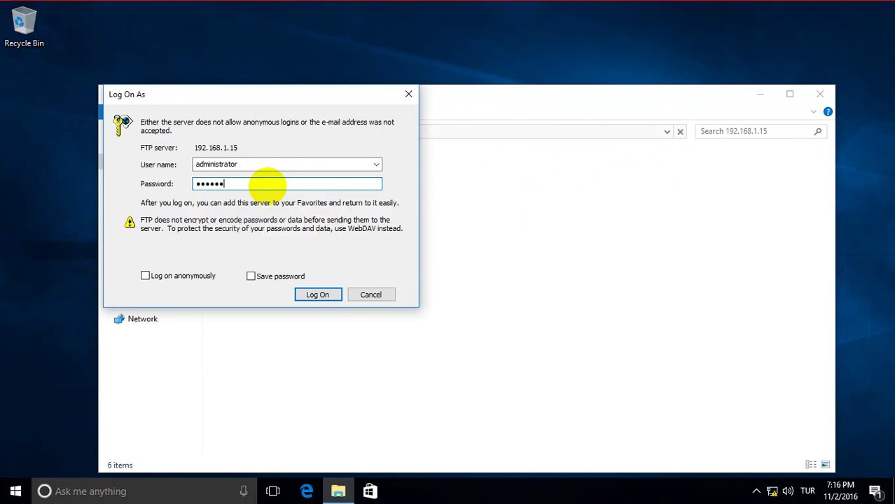
{"action": "type", "text": "••"}
{"action": "key", "text": "Return"}
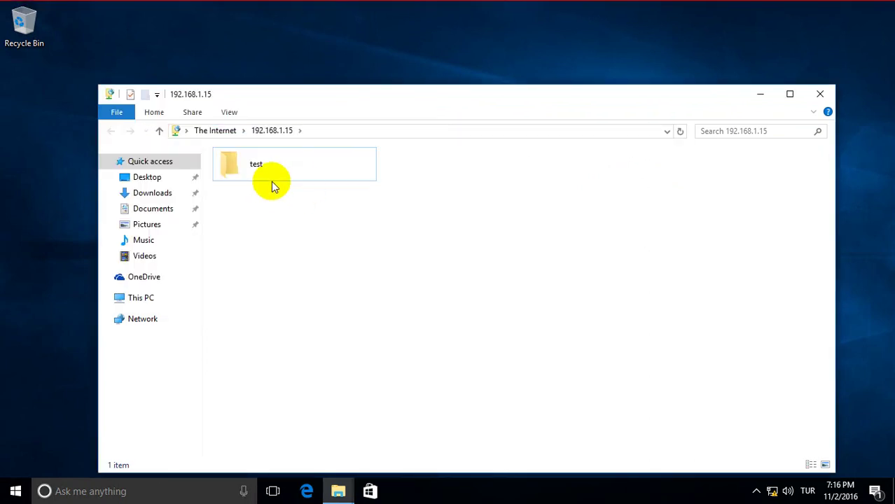
Create a new folder named test2 on the FTP site.
{"action": "right_click", "coordinate": [475, 208]}
{"action": "mouse_move", "coordinate": [533, 329]}
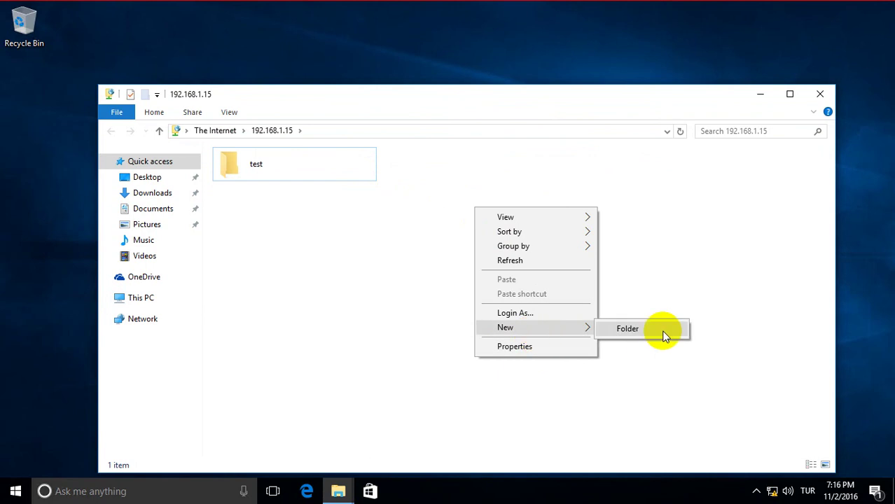
{"action": "left_click", "coordinate": [665, 335]}
{"action": "type", "text": "test2"}
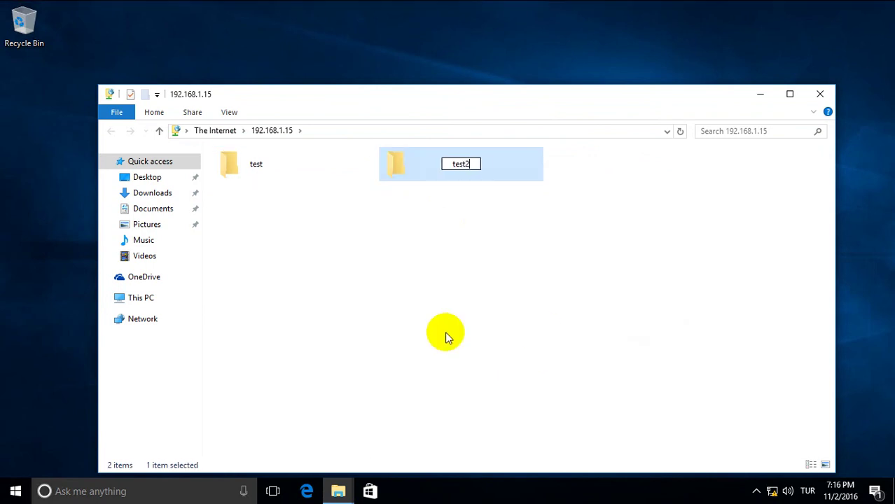
{"action": "key", "text": "Return"}
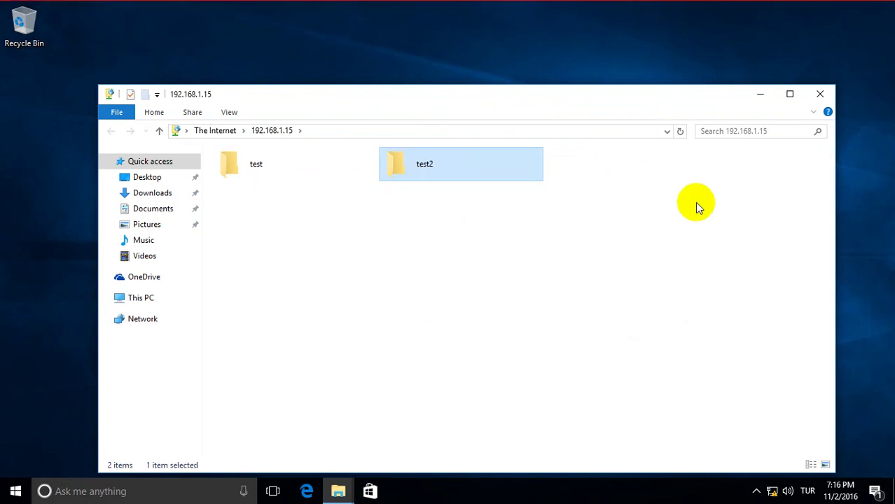
Delete both the test and test2 folders and close the emptied FTP window.
{"action": "left_click_drag", "start_coordinate": [697, 201], "coordinate": [161, 187]}
{"action": "right_click", "coordinate": [250, 171]}
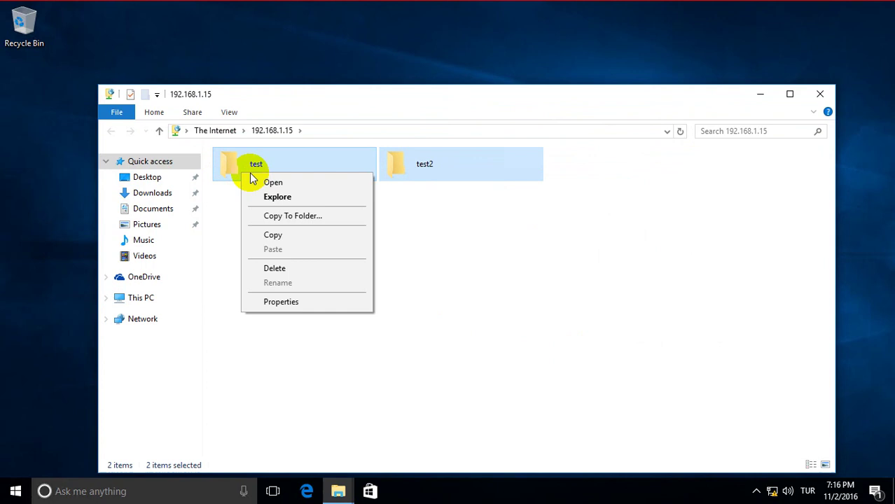
{"action": "left_click", "coordinate": [273, 265]}
{"action": "left_click", "coordinate": [483, 265]}
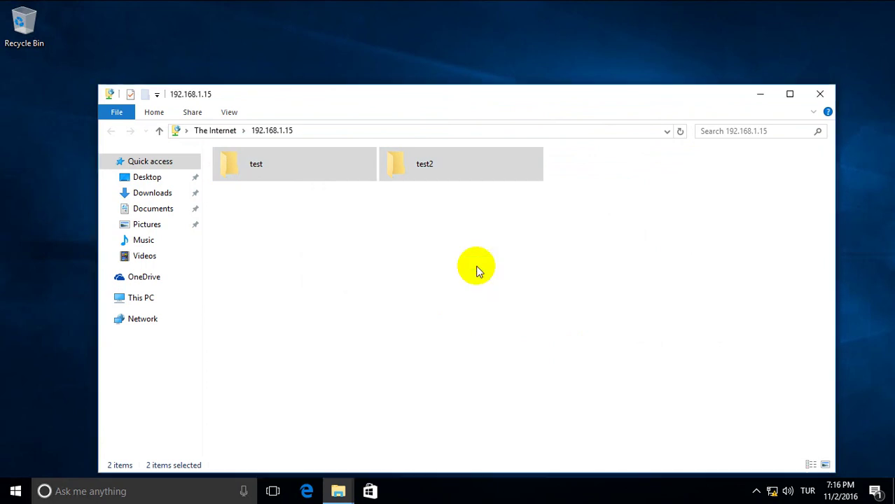
{"action": "left_click", "coordinate": [818, 95]}
Launch Notepad through the Win+X Run prompt.
{"action": "right_click", "coordinate": [16, 491]}
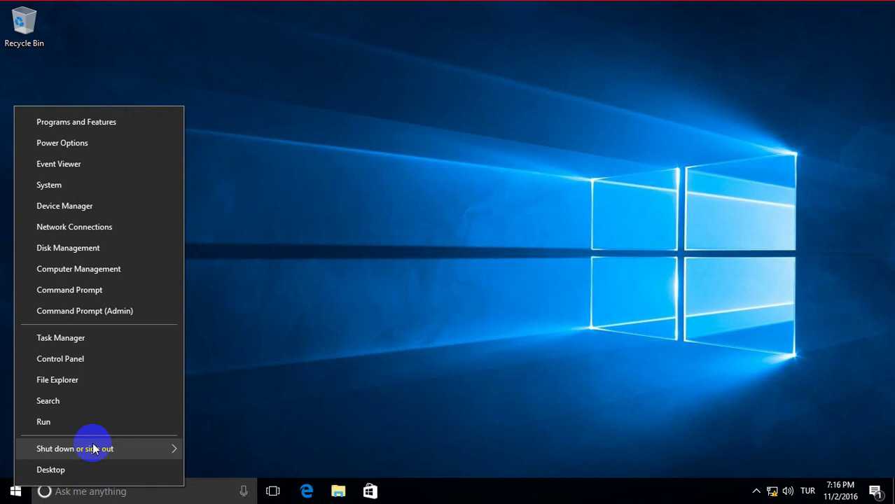
{"action": "left_click", "coordinate": [82, 423]}
{"action": "left_click", "coordinate": [106, 450]}
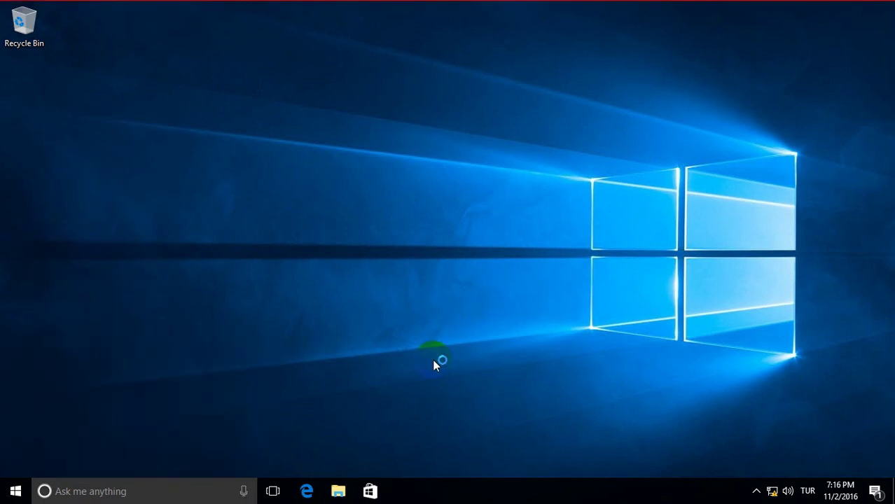
Write the lines 'now dns record ftp adress' and 'go to dns server', then switch to the server VM.
{"action": "type", "text": "no"}
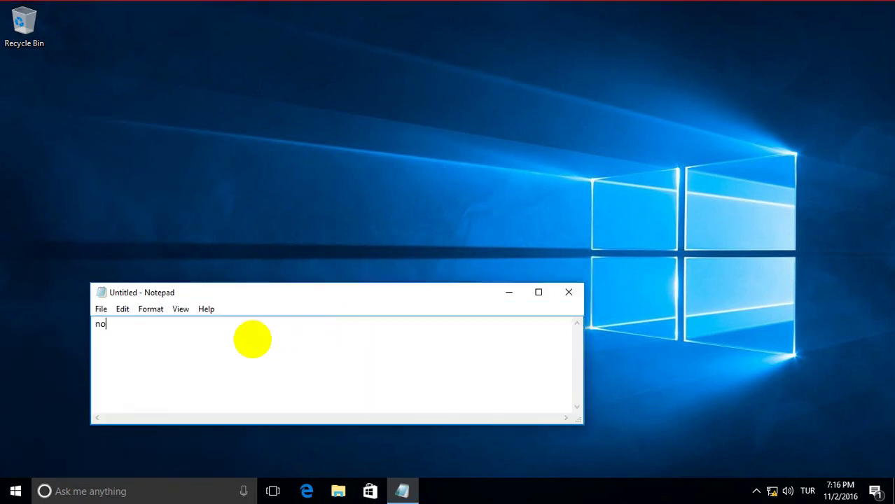
{"action": "type", "text": "w dns record ftp"}
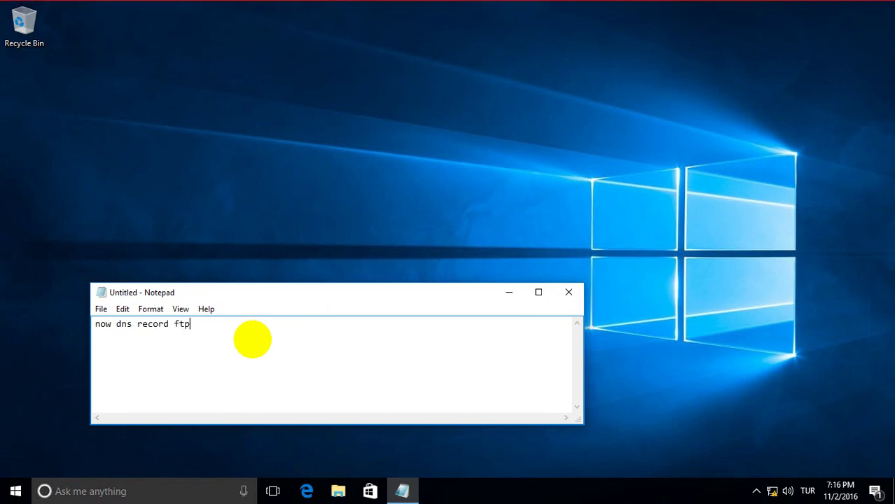
{"action": "type", "text": " adress"}
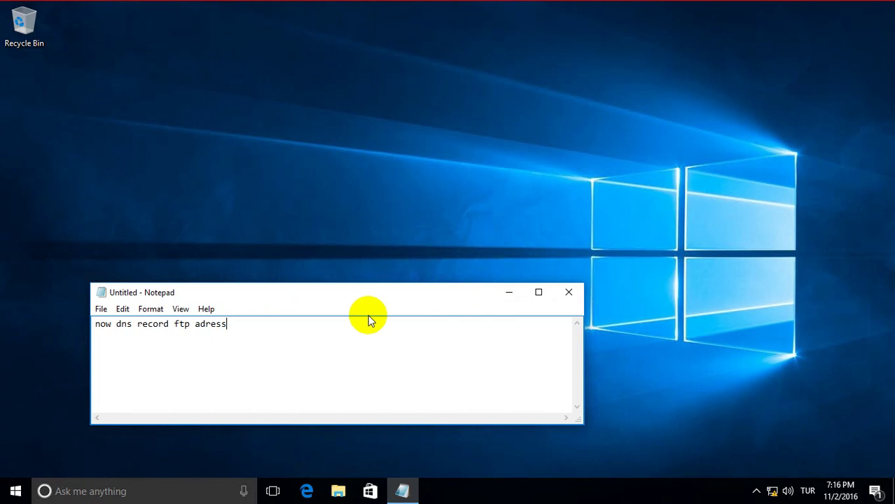
{"action": "key", "text": "Return"}
{"action": "type", "text": "go to dns server"}
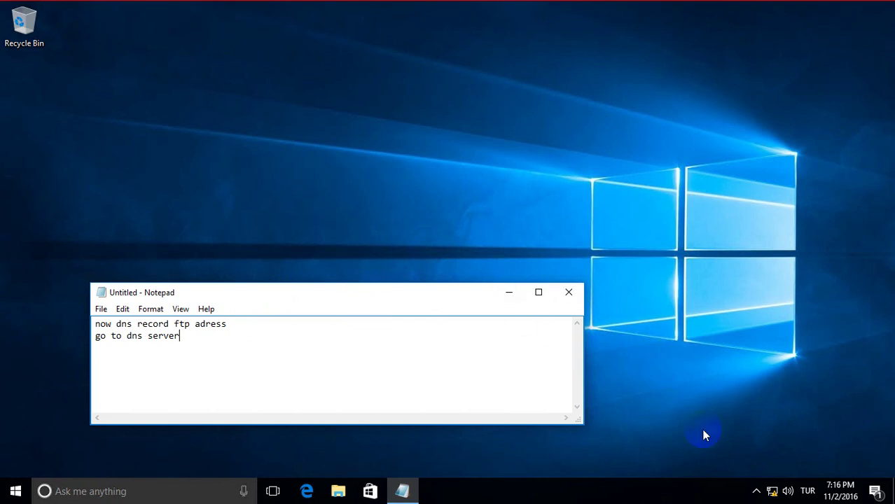
{"action": "left_click", "coordinate": [580, 496]}
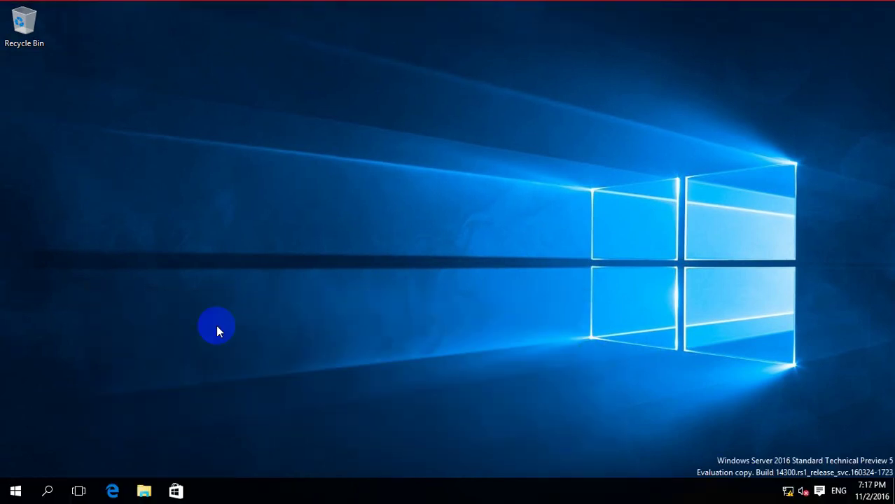
Launch DNS Manager from Start > All apps > Windows Administrative Tools.
{"action": "left_click", "coordinate": [14, 489]}
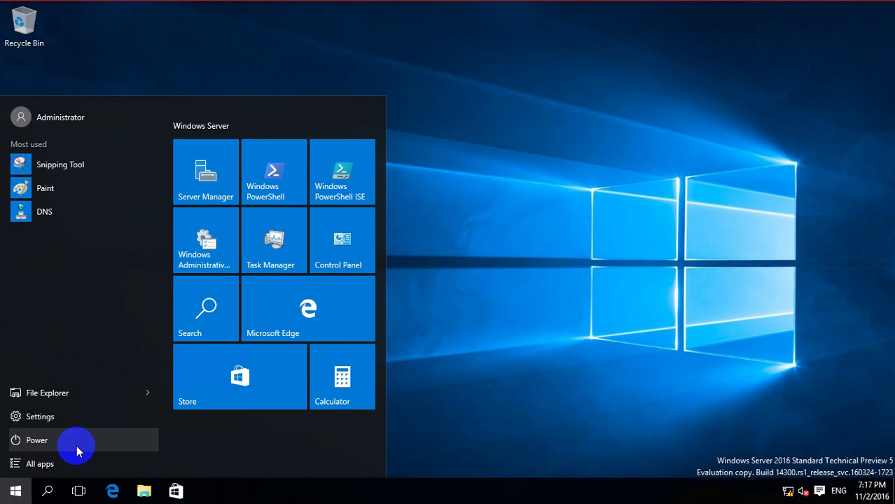
{"action": "left_click", "coordinate": [53, 466]}
{"action": "left_click", "coordinate": [98, 356]}
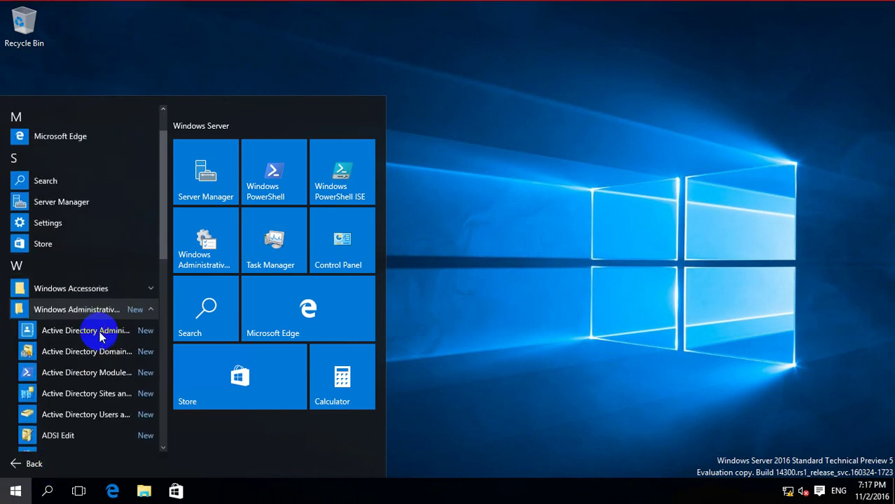
{"action": "scroll", "coordinate": [99, 331], "scroll_direction": "down", "scroll_amount": 4}
{"action": "left_click", "coordinate": [56, 373]}
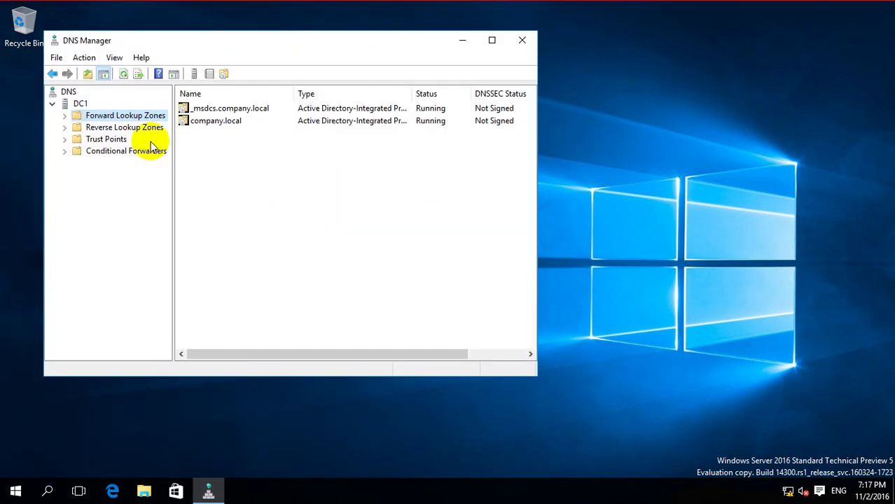
Create primary forward lookup zone company.com, replicated to all domain DNS servers, with default dynamic updates.
{"action": "right_click", "coordinate": [116, 115]}
{"action": "left_click", "coordinate": [130, 120]}
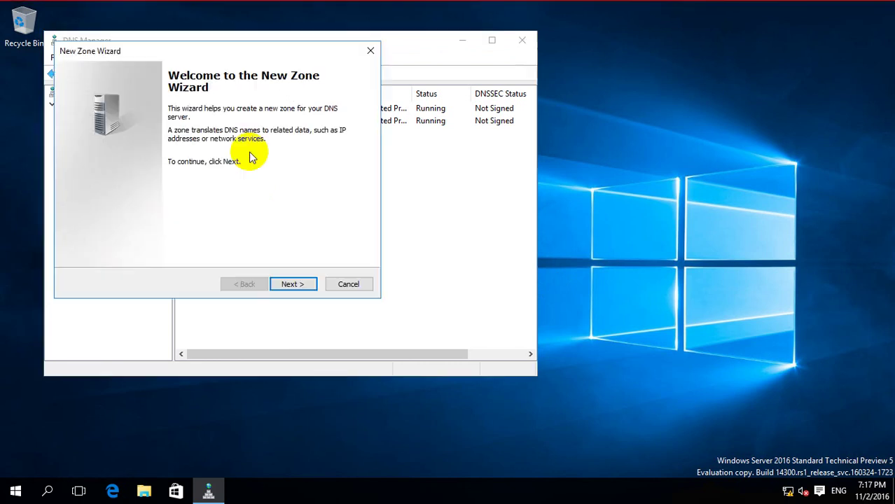
{"action": "left_click", "coordinate": [302, 288]}
{"action": "left_click", "coordinate": [291, 287]}
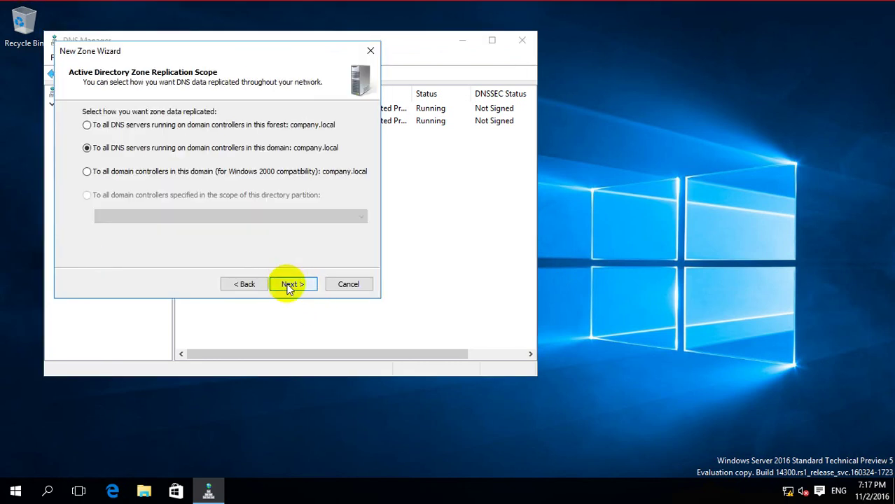
{"action": "left_click", "coordinate": [289, 287]}
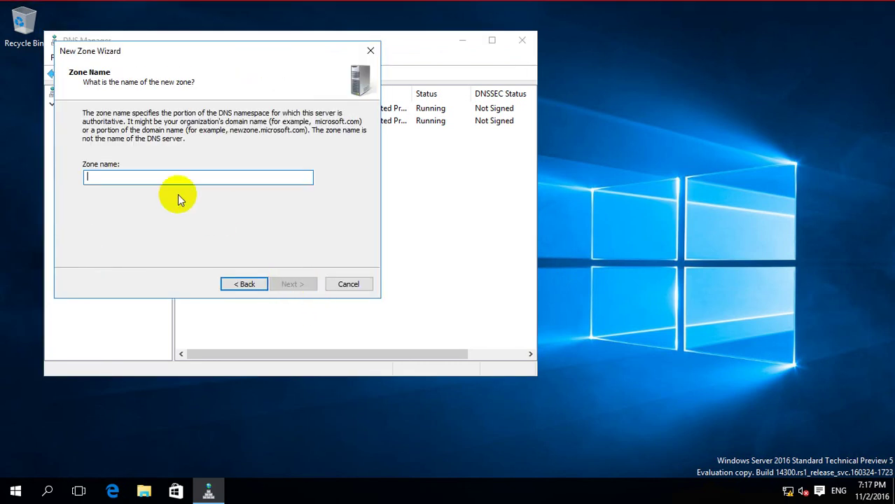
{"action": "type", "text": "com"}
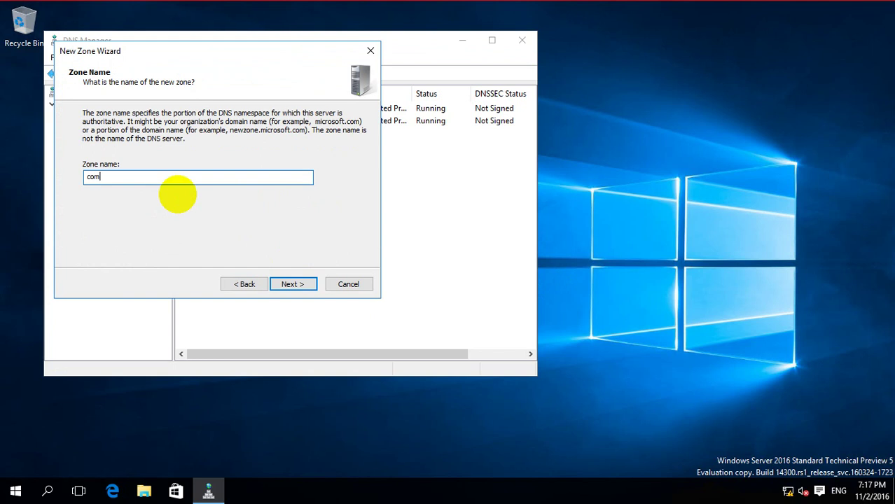
{"action": "type", "text": "pany.com"}
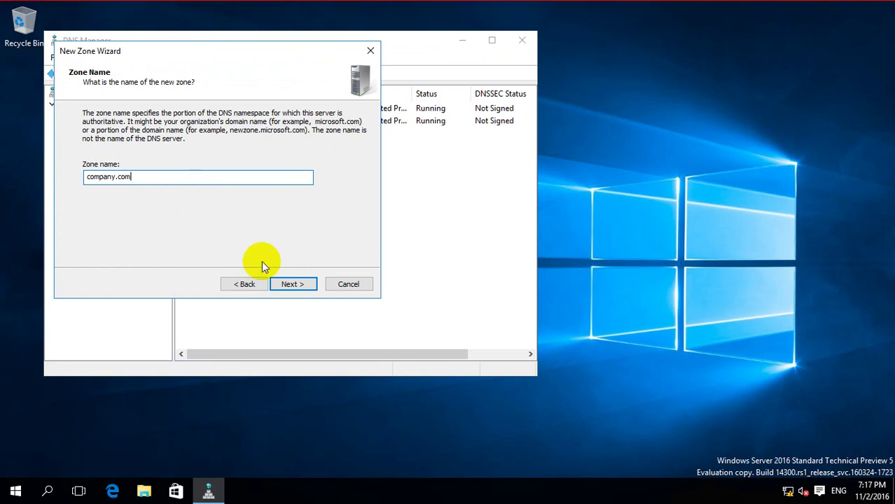
{"action": "left_click", "coordinate": [292, 284]}
{"action": "left_click", "coordinate": [293, 284]}
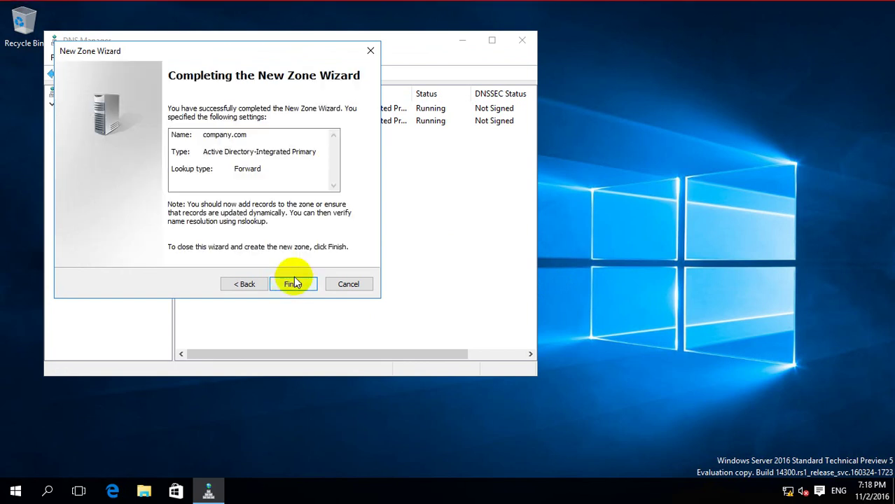
{"action": "left_click", "coordinate": [293, 284]}
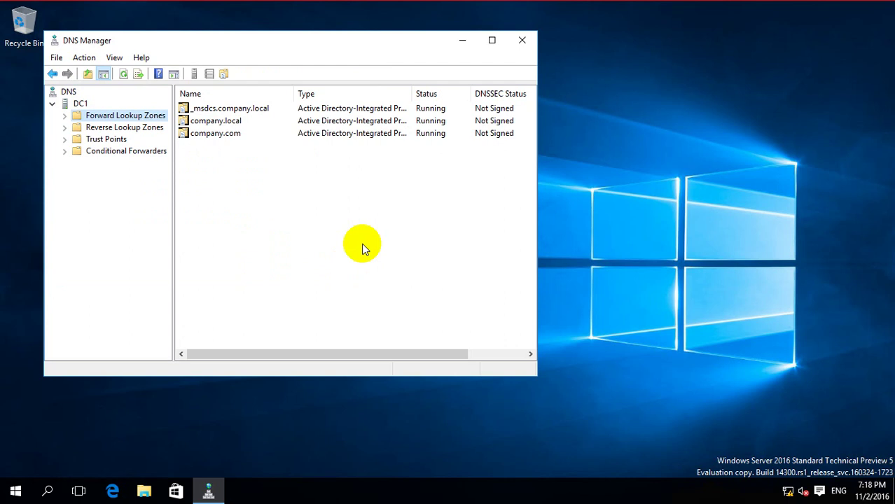
Add an ftp host (A) record pointing to 192.168.1.15 in the company.com forward zone.
{"action": "double_click", "coordinate": [102, 117]}
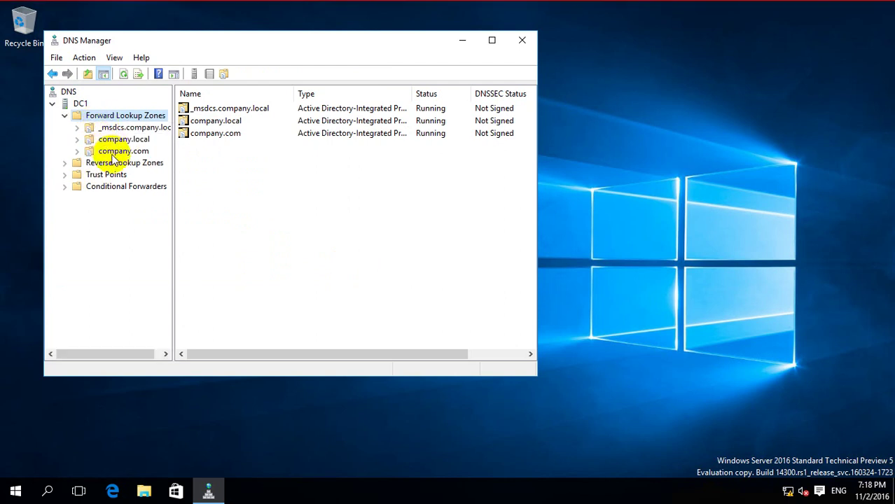
{"action": "left_click", "coordinate": [112, 150]}
{"action": "right_click", "coordinate": [235, 161]}
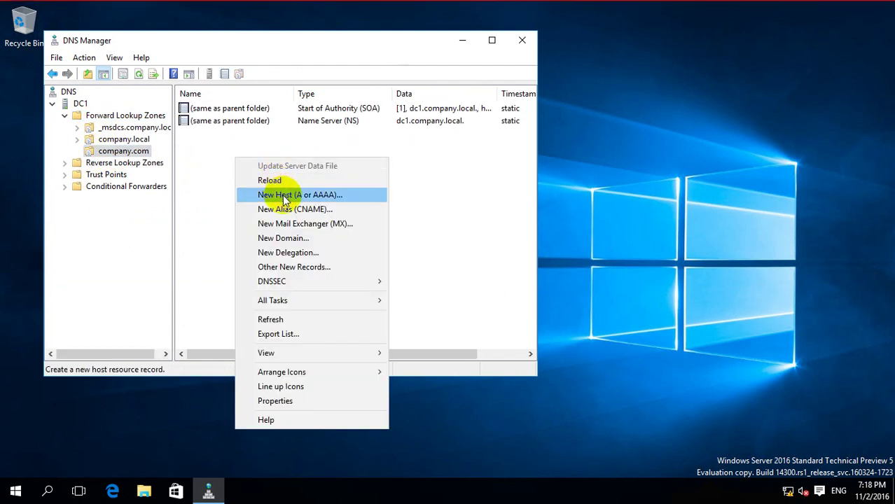
{"action": "left_click", "coordinate": [285, 195]}
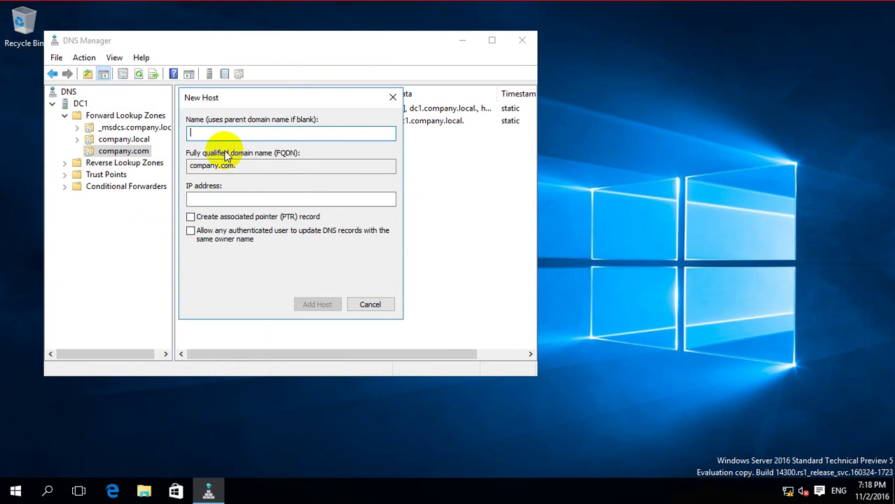
{"action": "type", "text": "ftp"}
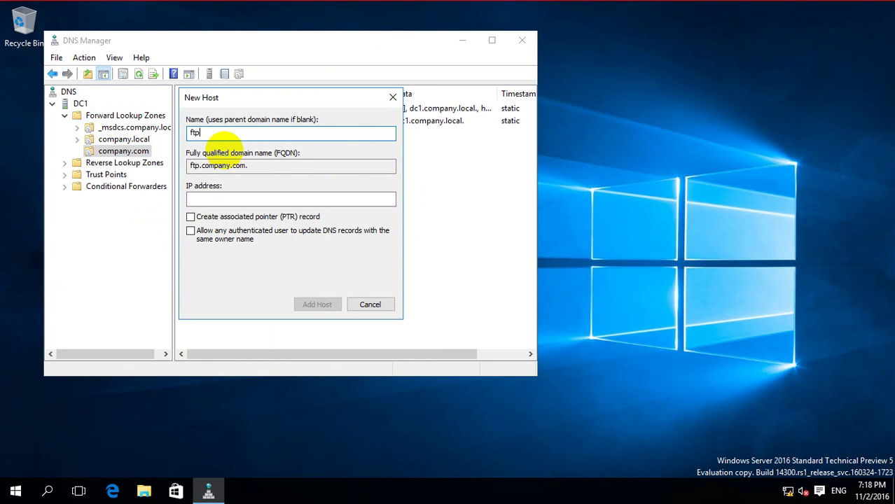
{"action": "left_click", "coordinate": [215, 198]}
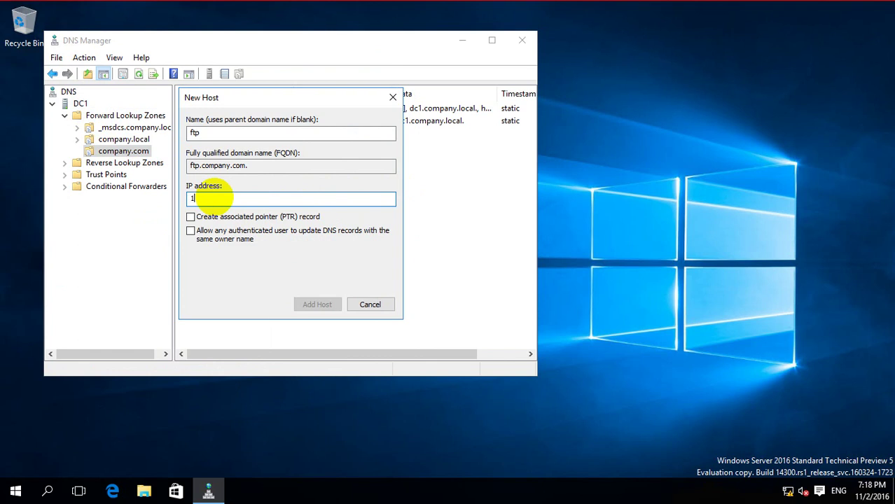
{"action": "type", "text": "92.168.1.15"}
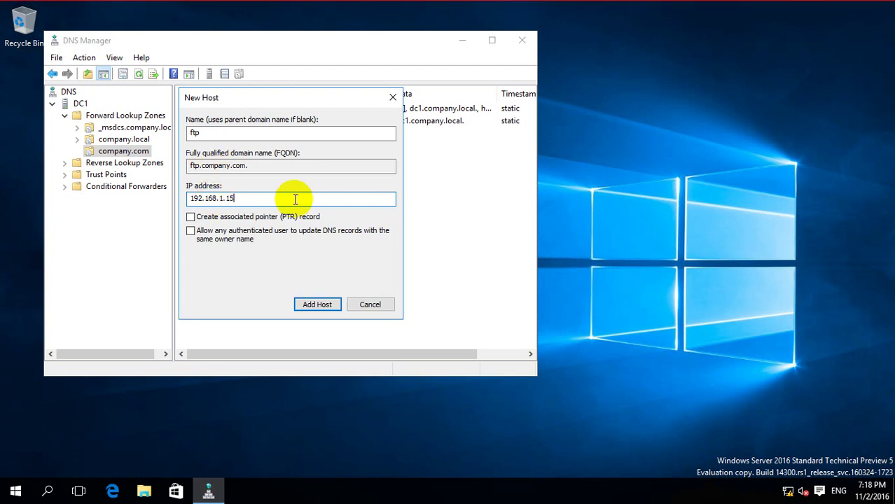
{"action": "left_click", "coordinate": [314, 304]}
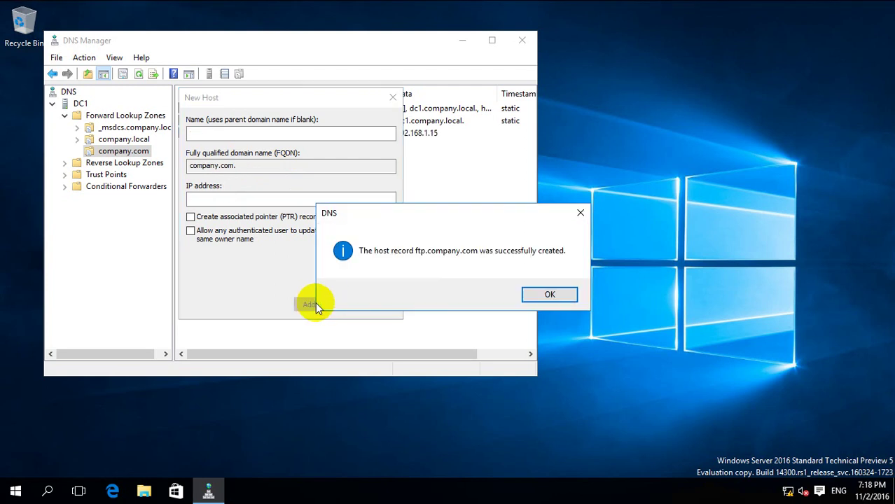
{"action": "left_click", "coordinate": [548, 297]}
{"action": "left_click", "coordinate": [371, 303]}
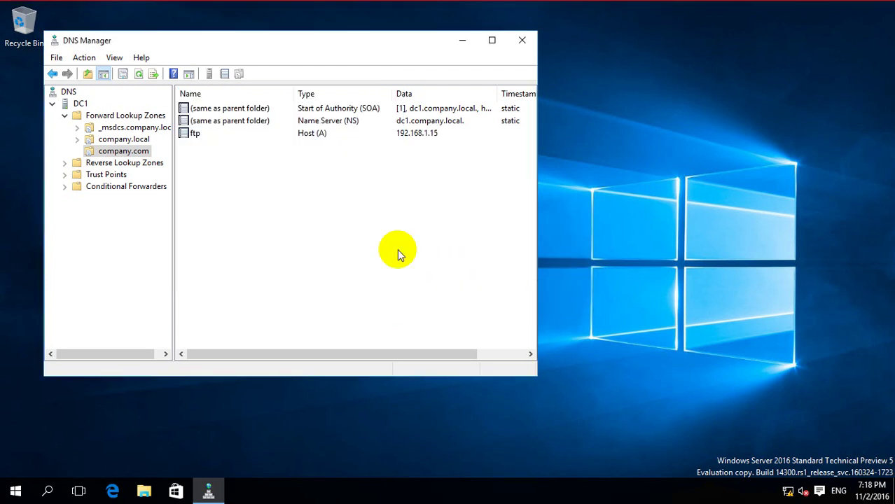
Refresh the company.com zone's records and close DNS Manager.
{"action": "right_click", "coordinate": [330, 207]}
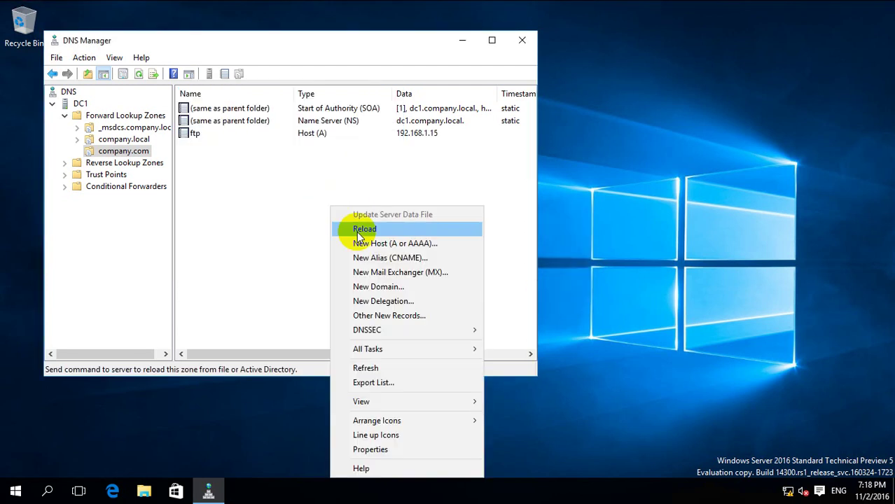
{"action": "left_click", "coordinate": [367, 369]}
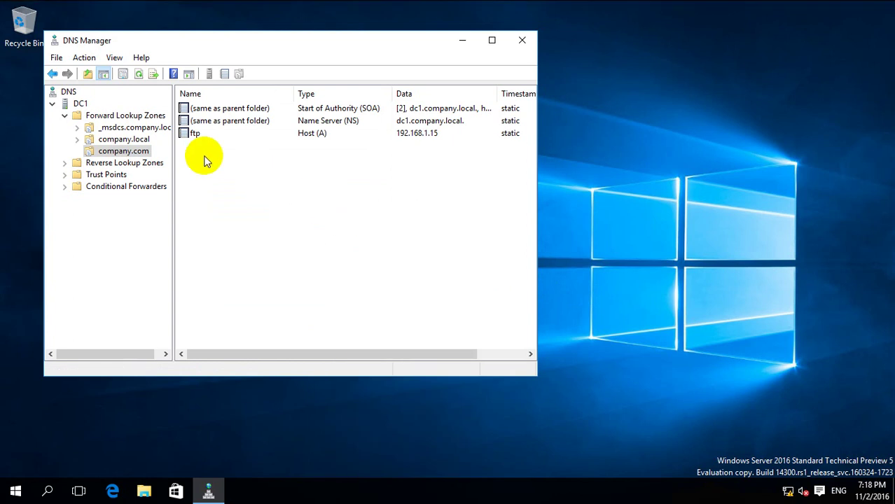
{"action": "left_click", "coordinate": [517, 46]}
Launch an administrator Command Prompt via Run with cmd.
{"action": "right_click", "coordinate": [14, 491]}
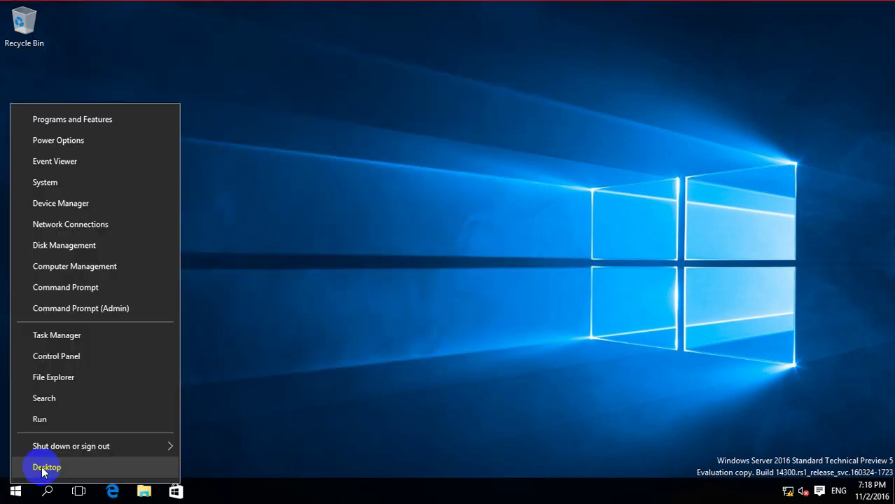
{"action": "left_click", "coordinate": [71, 422]}
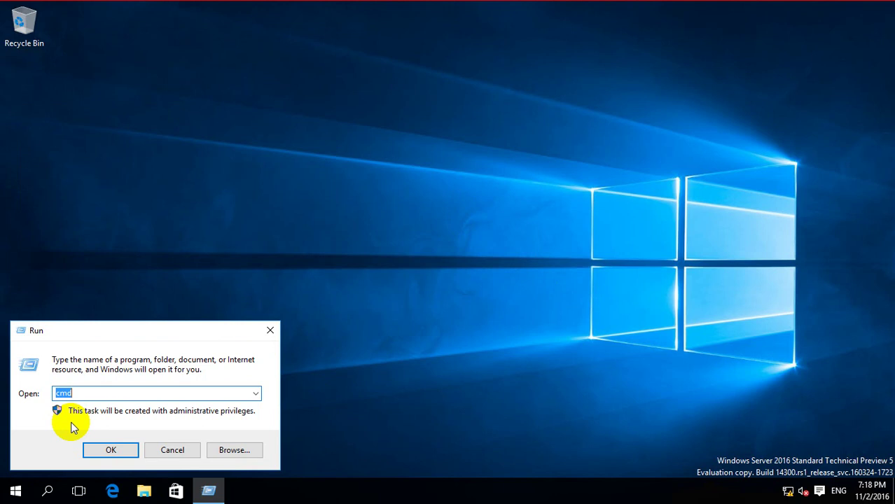
{"action": "type", "text": "cmd"}
{"action": "key", "text": "Return"}
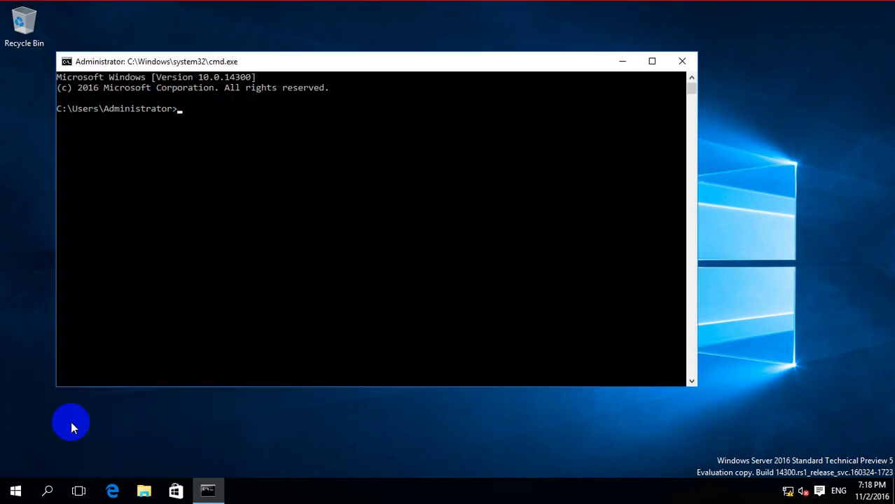
Ping ftp.company.com to confirm it resolves to 192.168.1.15, then close the console.
{"action": "type", "text": "ping ftp.compan"}
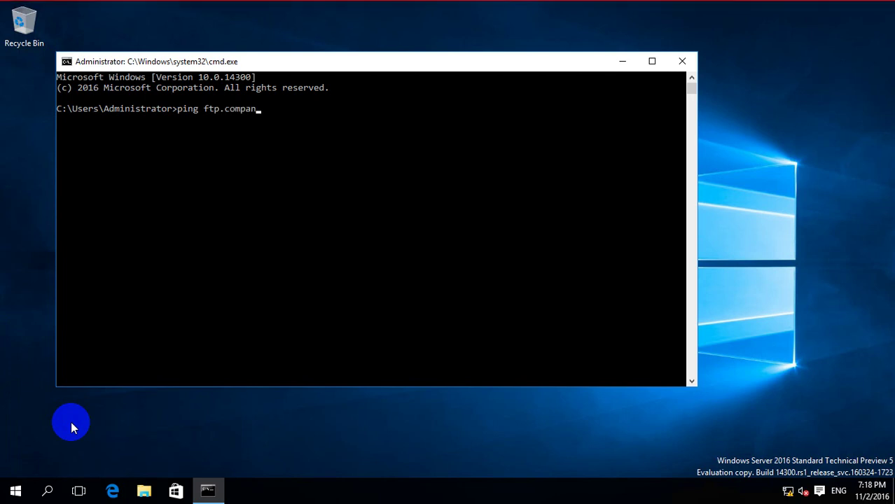
{"action": "type", "text": "y.com"}
{"action": "key", "text": "Return"}
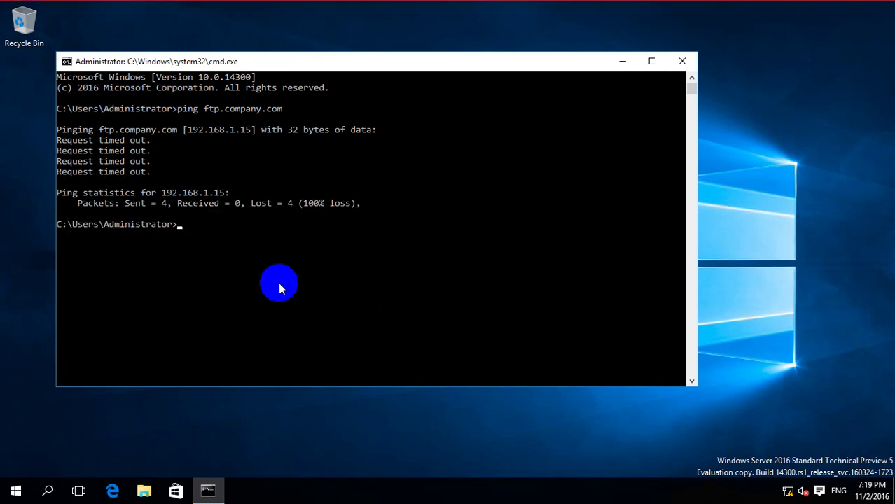
{"action": "left_click", "coordinate": [280, 289]}
{"action": "left_click", "coordinate": [682, 61]}
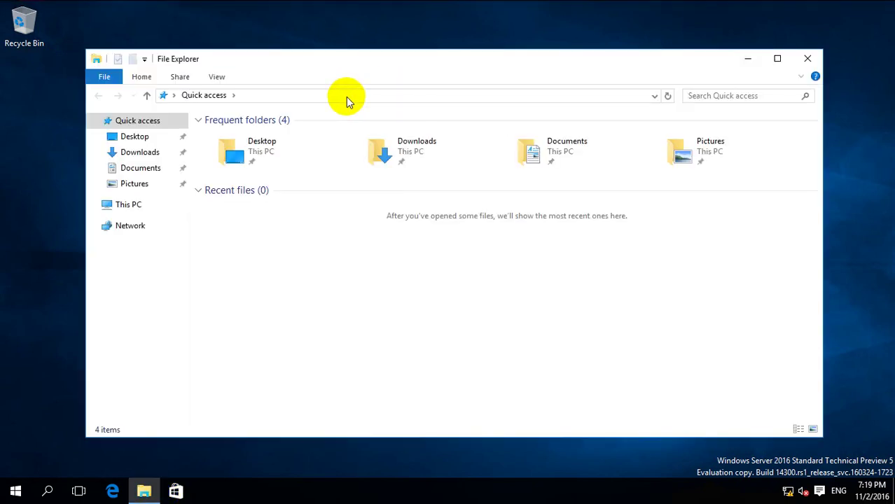
Browse to ftp.company.com in File Explorer and log on with the account password.
{"action": "left_click", "coordinate": [347, 97]}
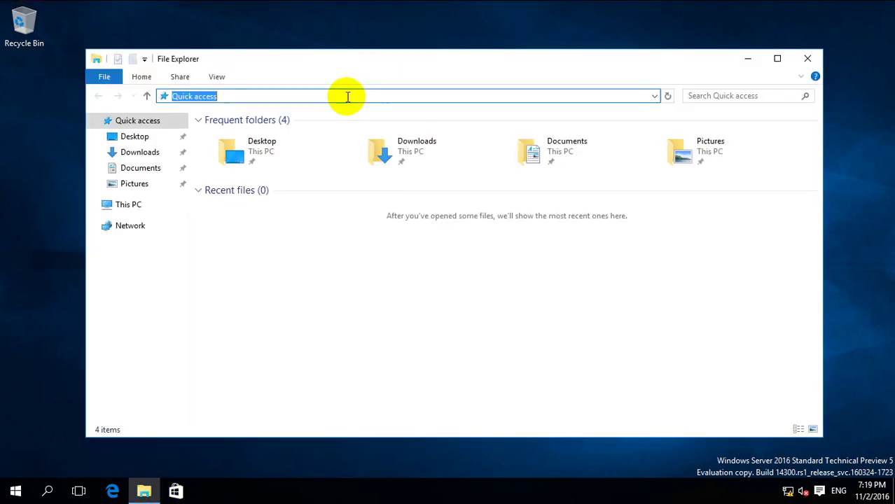
{"action": "type", "text": "ftp"}
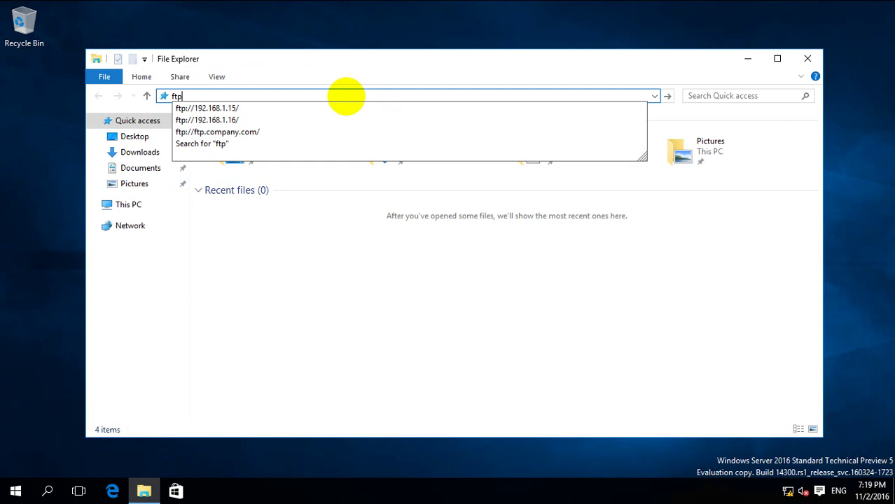
{"action": "type", "text": "."}
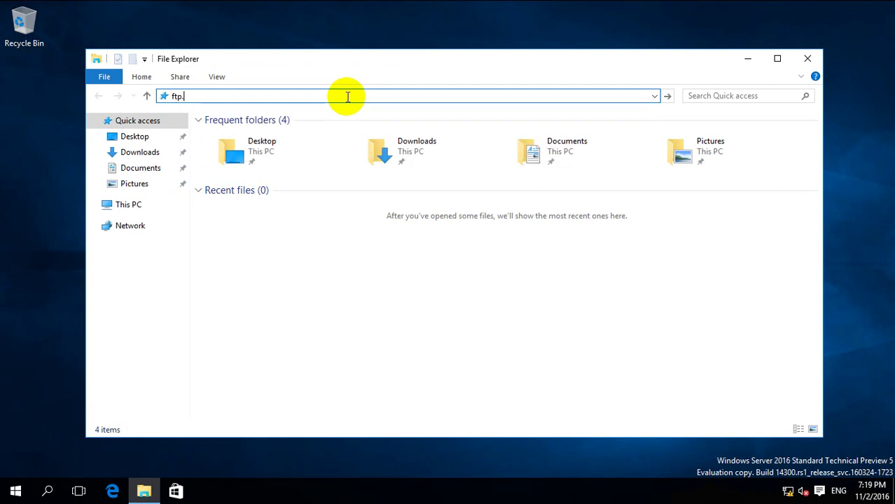
{"action": "type", "text": "company.comay.com"}
{"action": "key", "text": "Return"}
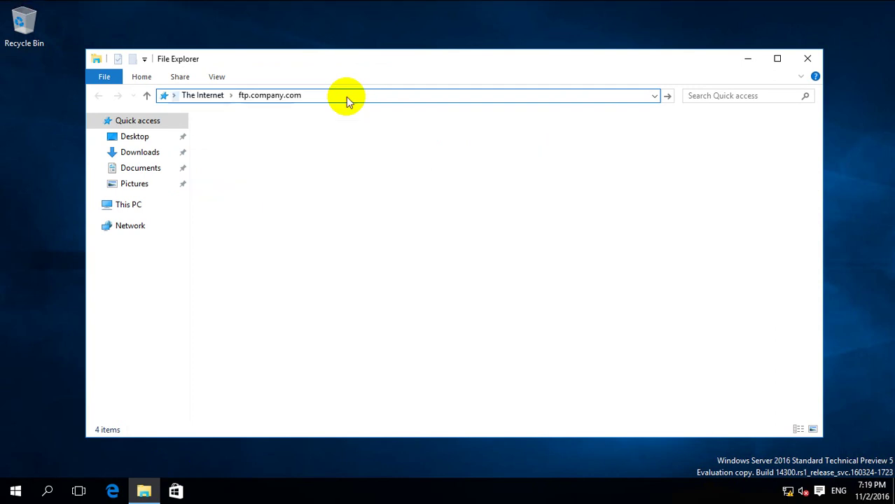
{"action": "left_click", "coordinate": [255, 148]}
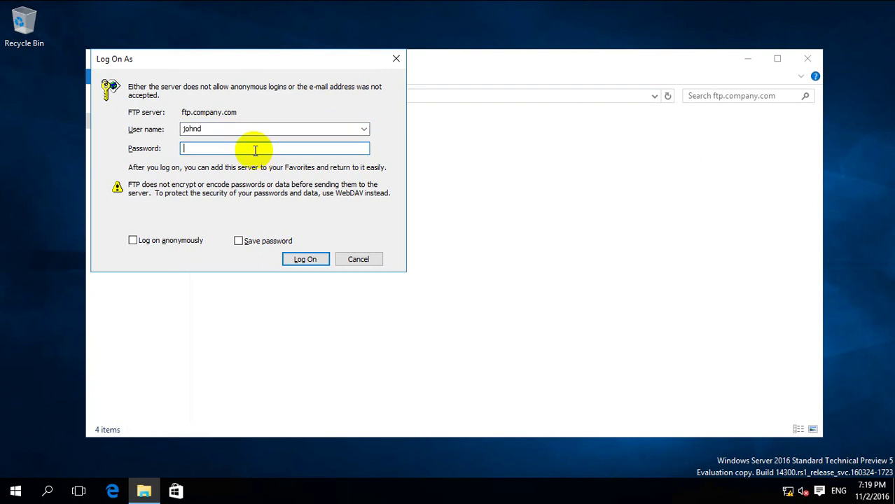
{"action": "type", "text": "***"}
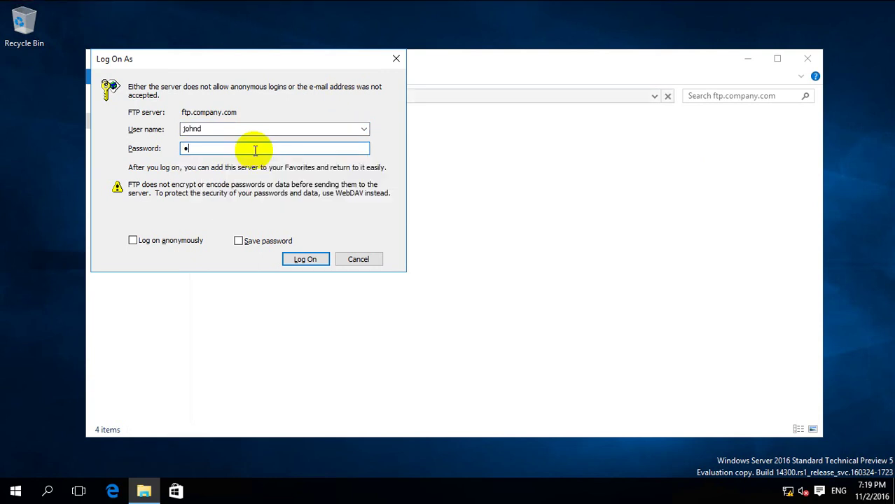
{"action": "type", "text": "*****"}
{"action": "key", "text": "Return"}
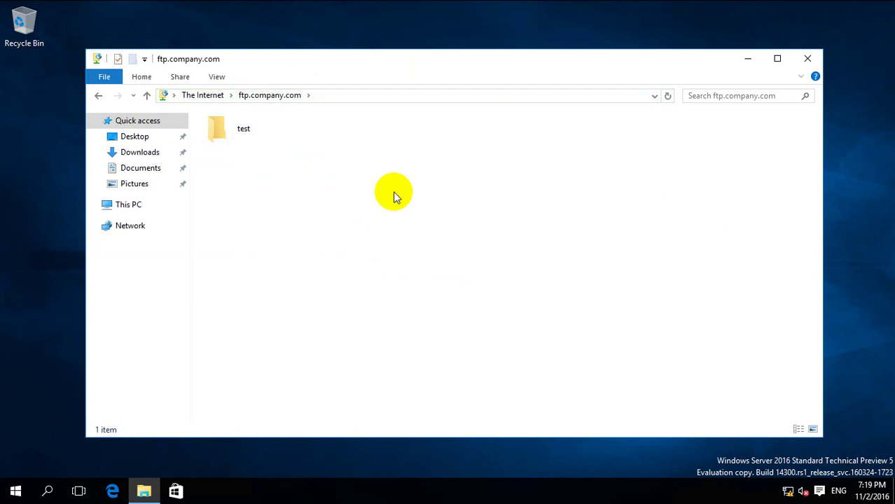
Create a new test folder on the FTP site.
{"action": "right_click", "coordinate": [384, 191]}
{"action": "mouse_move", "coordinate": [455, 310]}
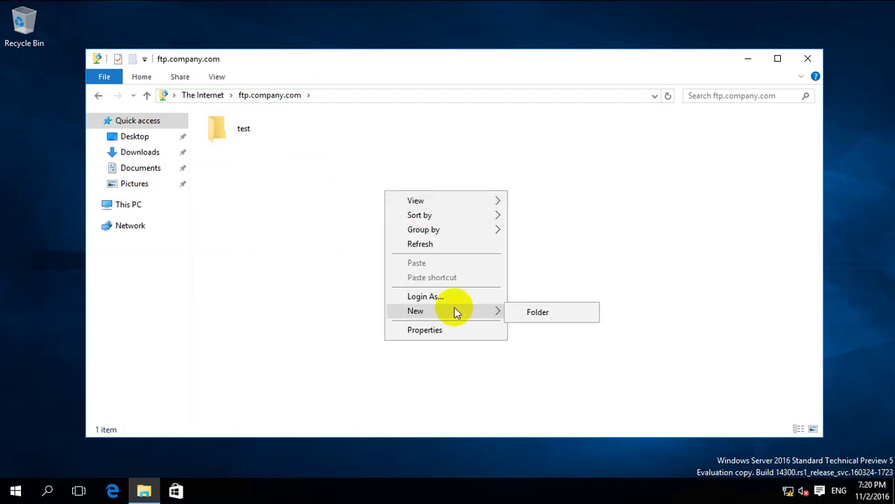
{"action": "left_click", "coordinate": [524, 316]}
{"action": "type", "text": "te"}
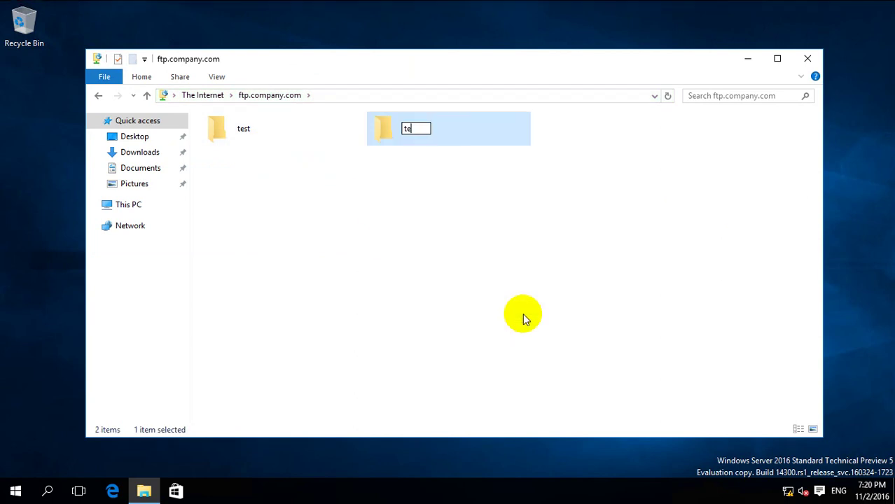
{"action": "type", "text": "st john"}
{"action": "key", "text": "Return"}
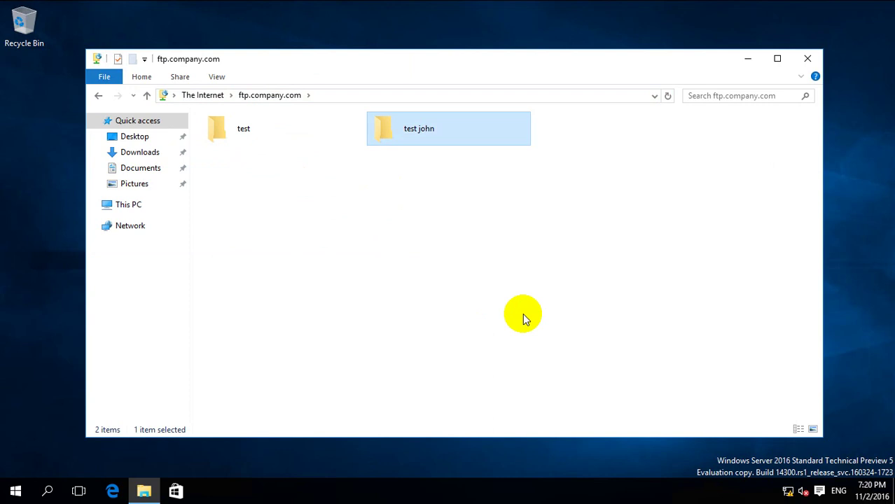
Select both test folders and delete them.
{"action": "left_click_drag", "start_coordinate": [591, 149], "coordinate": [246, 143]}
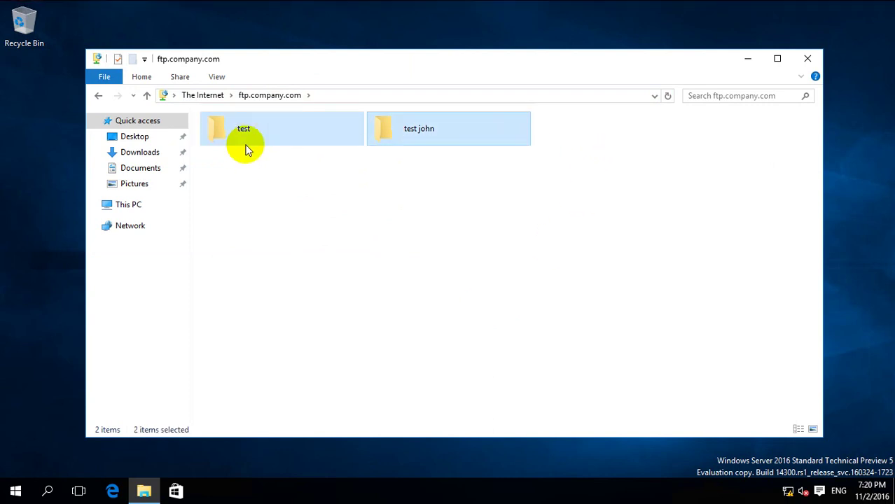
{"action": "right_click", "coordinate": [248, 140]}
{"action": "left_click", "coordinate": [282, 237]}
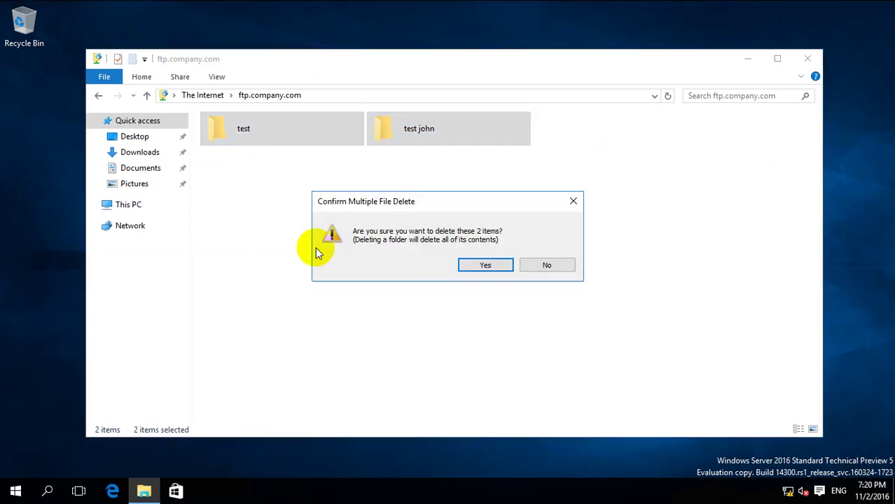
{"action": "left_click", "coordinate": [473, 266]}
Create a default New Folder, delete it to leave the site empty, and close File Explorer.
{"action": "right_click", "coordinate": [526, 233]}
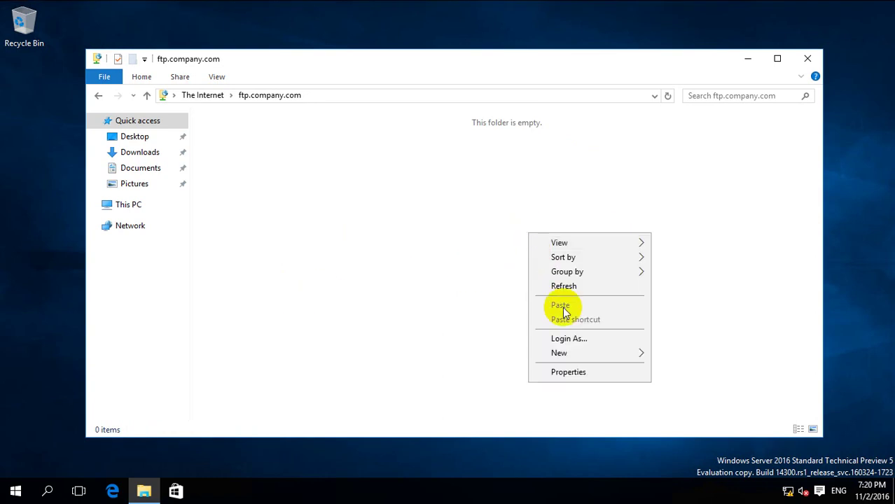
{"action": "mouse_move", "coordinate": [631, 355]}
{"action": "left_click", "coordinate": [676, 356]}
{"action": "left_click", "coordinate": [400, 256]}
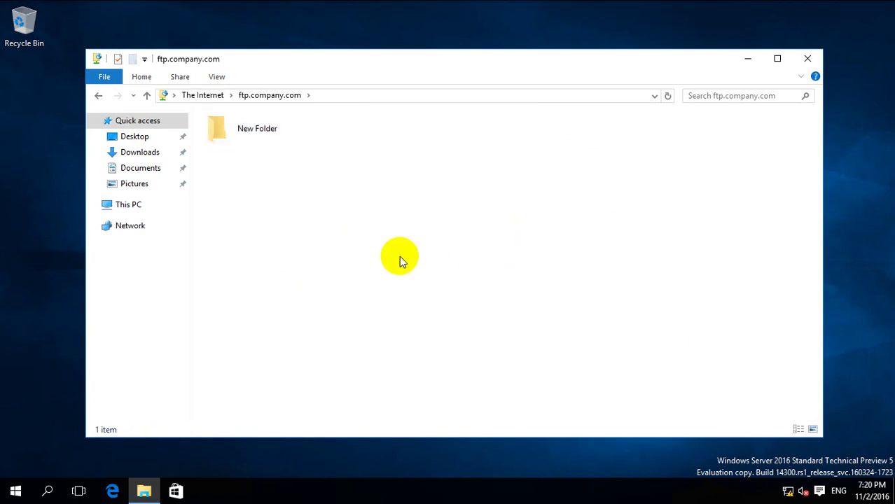
{"action": "left_click", "coordinate": [260, 132]}
{"action": "right_click", "coordinate": [261, 132]}
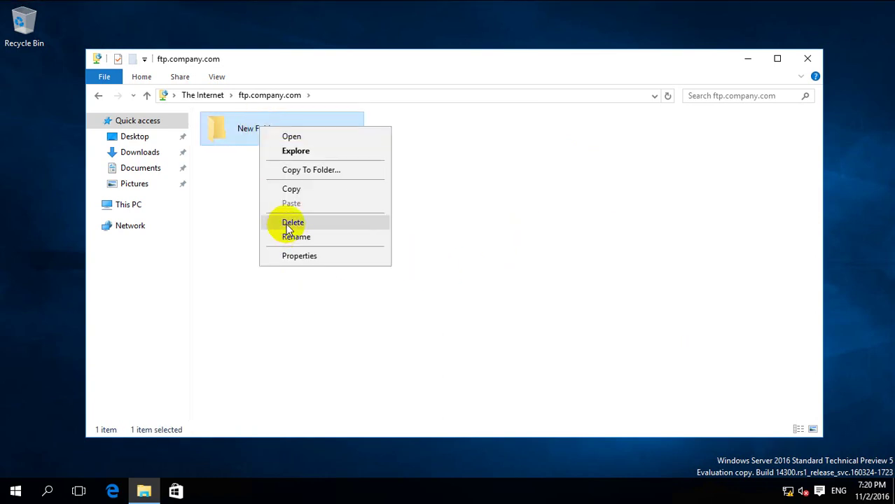
{"action": "left_click", "coordinate": [290, 223]}
{"action": "left_click", "coordinate": [489, 268]}
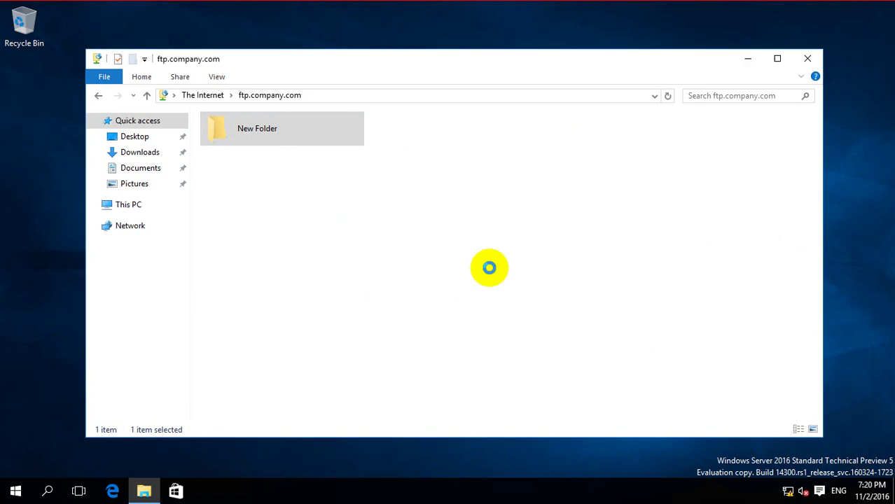
{"action": "left_click", "coordinate": [808, 58]}
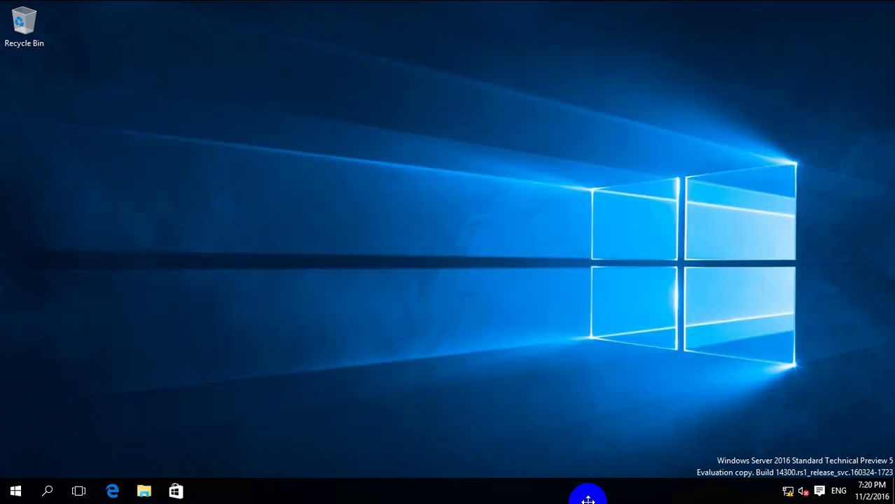